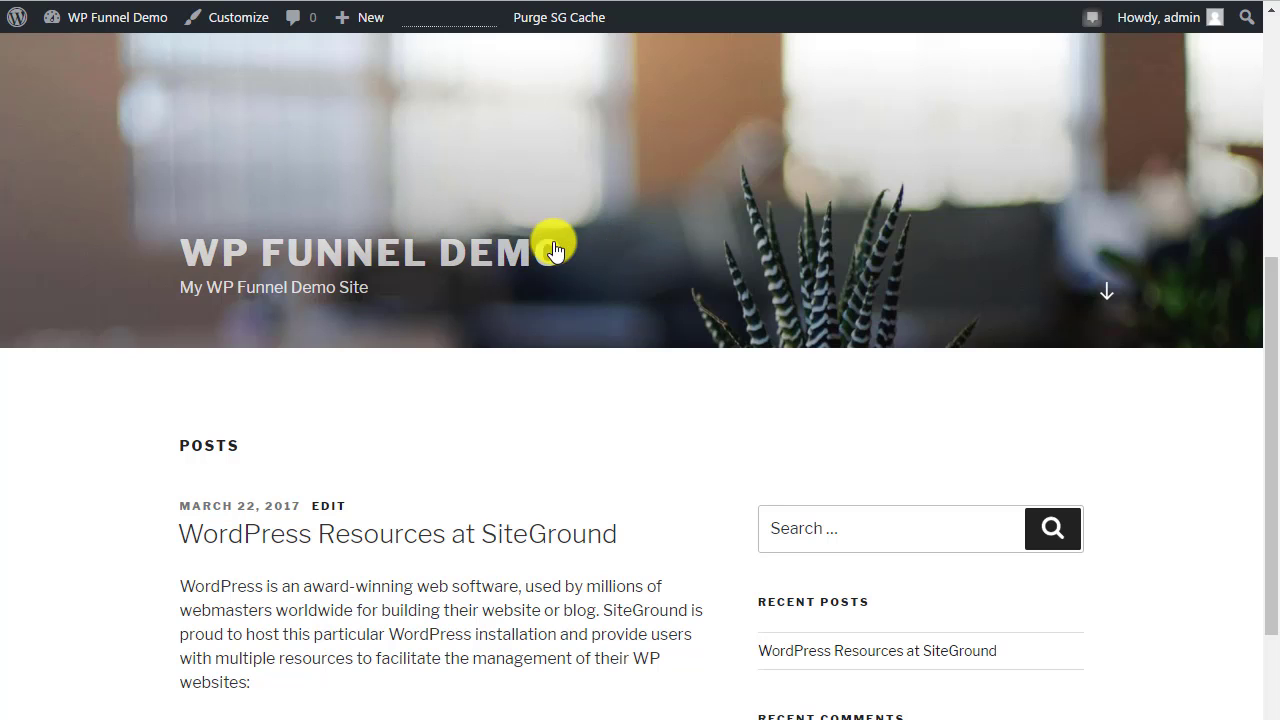
Look over the demo site's front page and the boxes on the WordPress admin dashboard
scroll(694, 280, "down", 7)
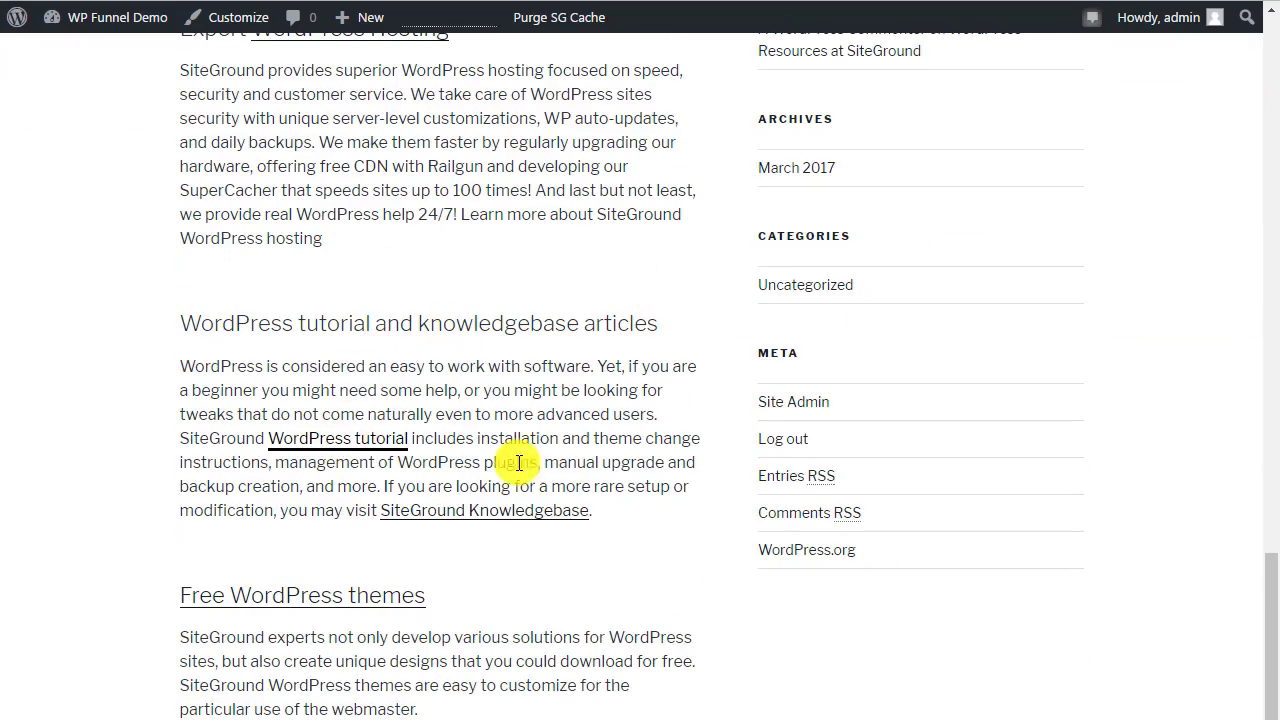
scroll(534, 452, "up", 7)
scroll(535, 454, "up", 1)
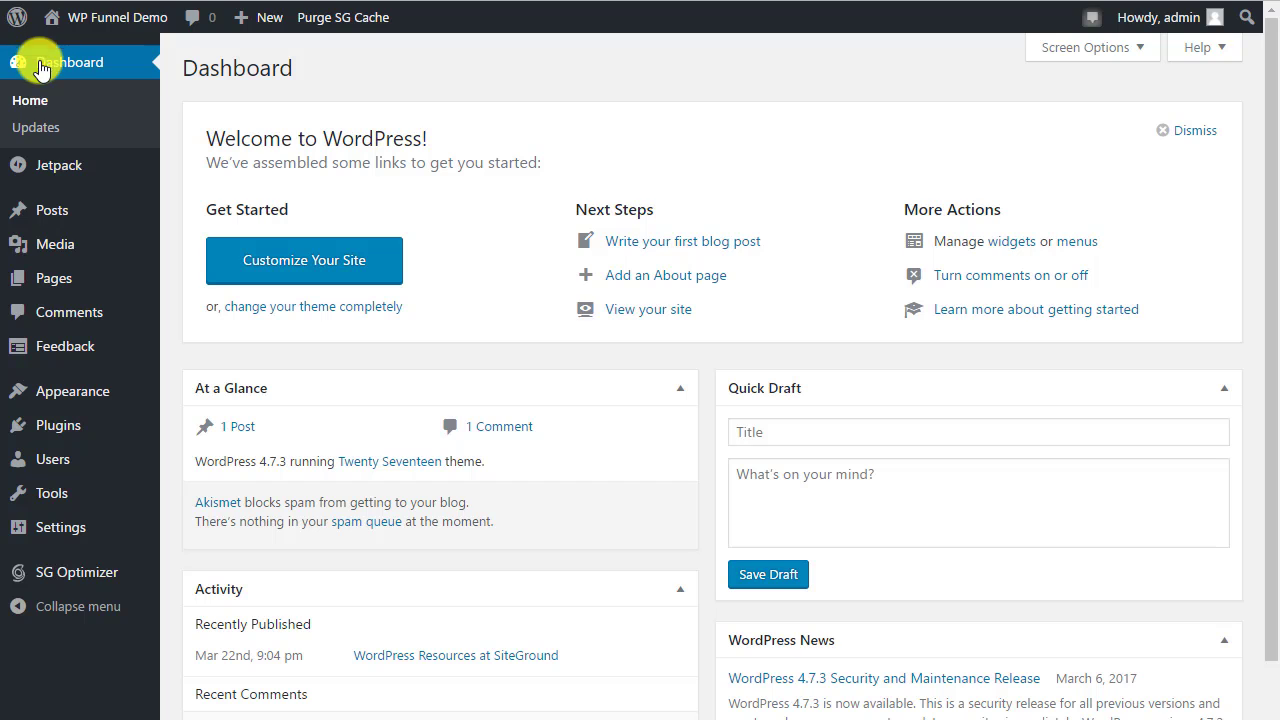
mouse_move(62, 527)
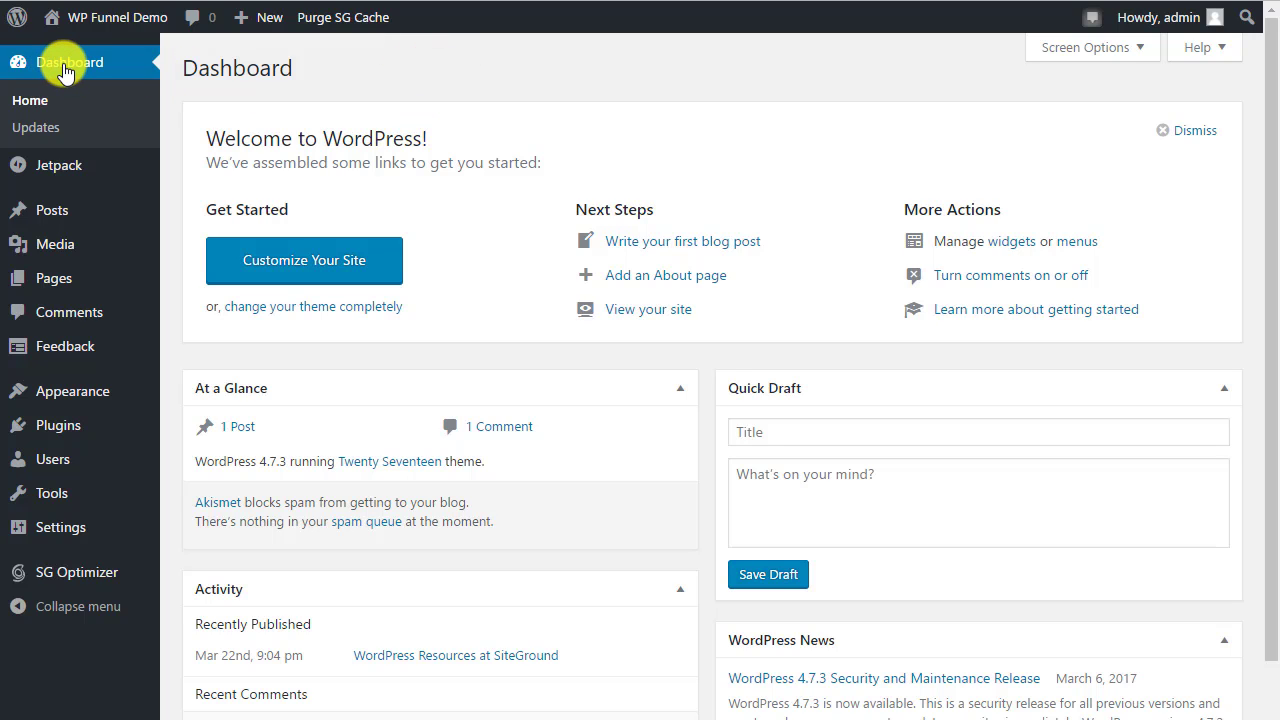
scroll(417, 423, "down", 4)
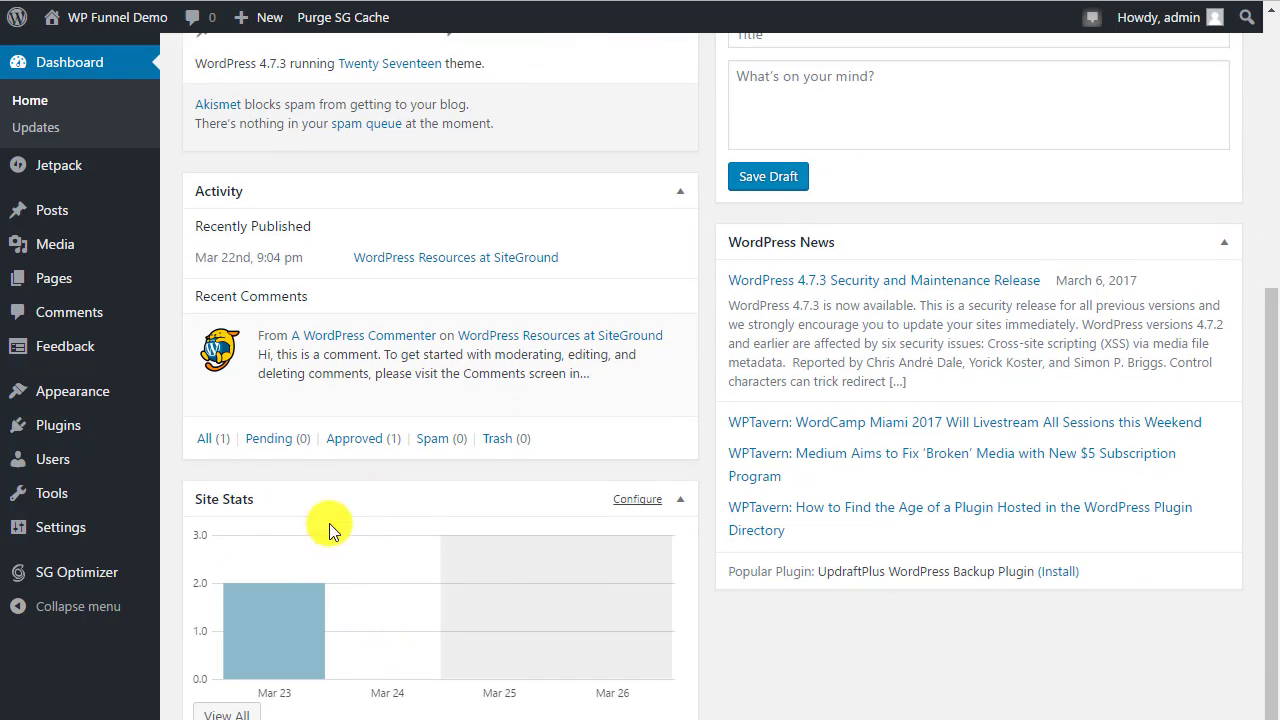
scroll(826, 328, "up", 1)
scroll(700, 275, "up", 1)
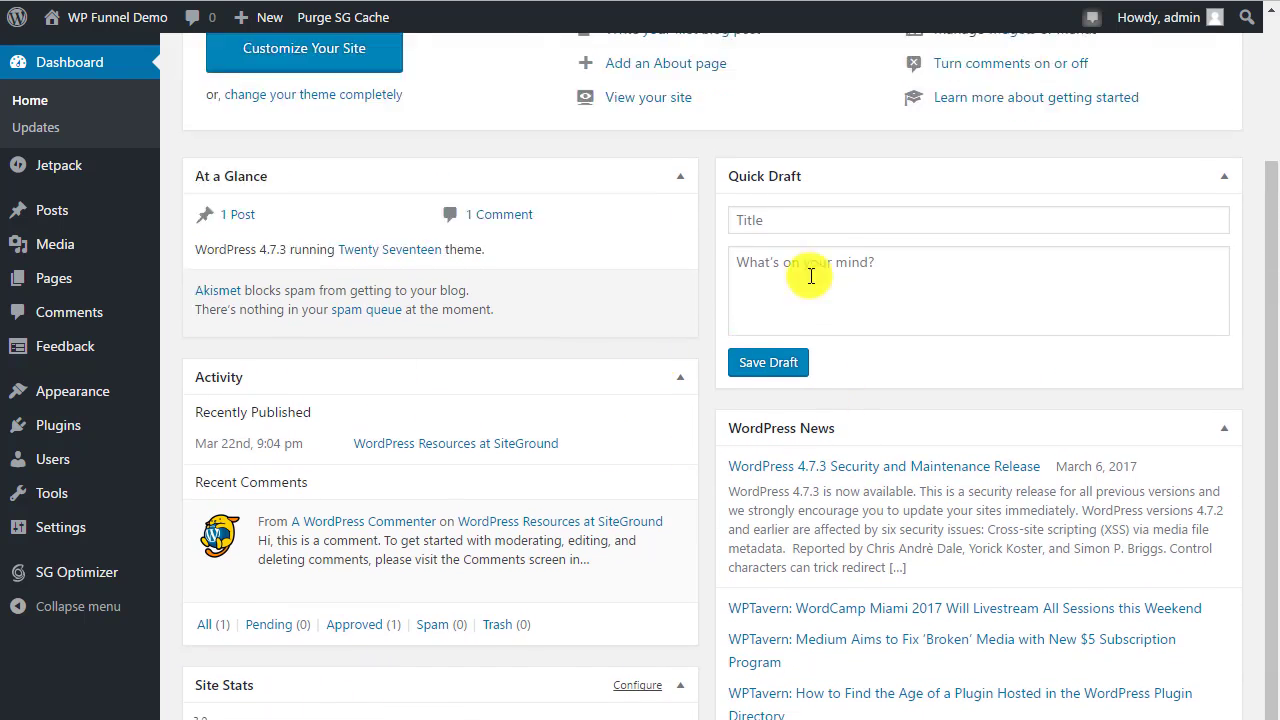
scroll(780, 260, "up", 1)
scroll(300, 290, "up", 1)
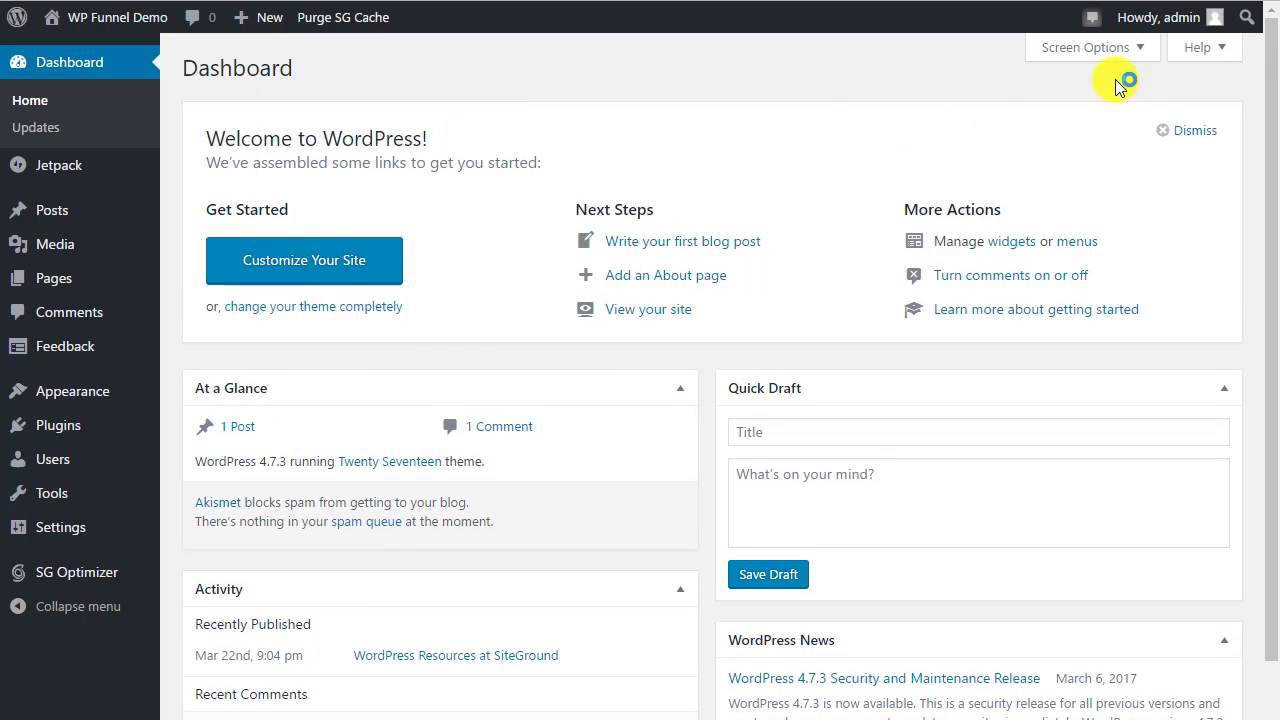
Hide the Welcome, WordPress News, Quick Draft, Site Stats, Activity and At a Glance boxes on the dashboard
left_click(1103, 50)
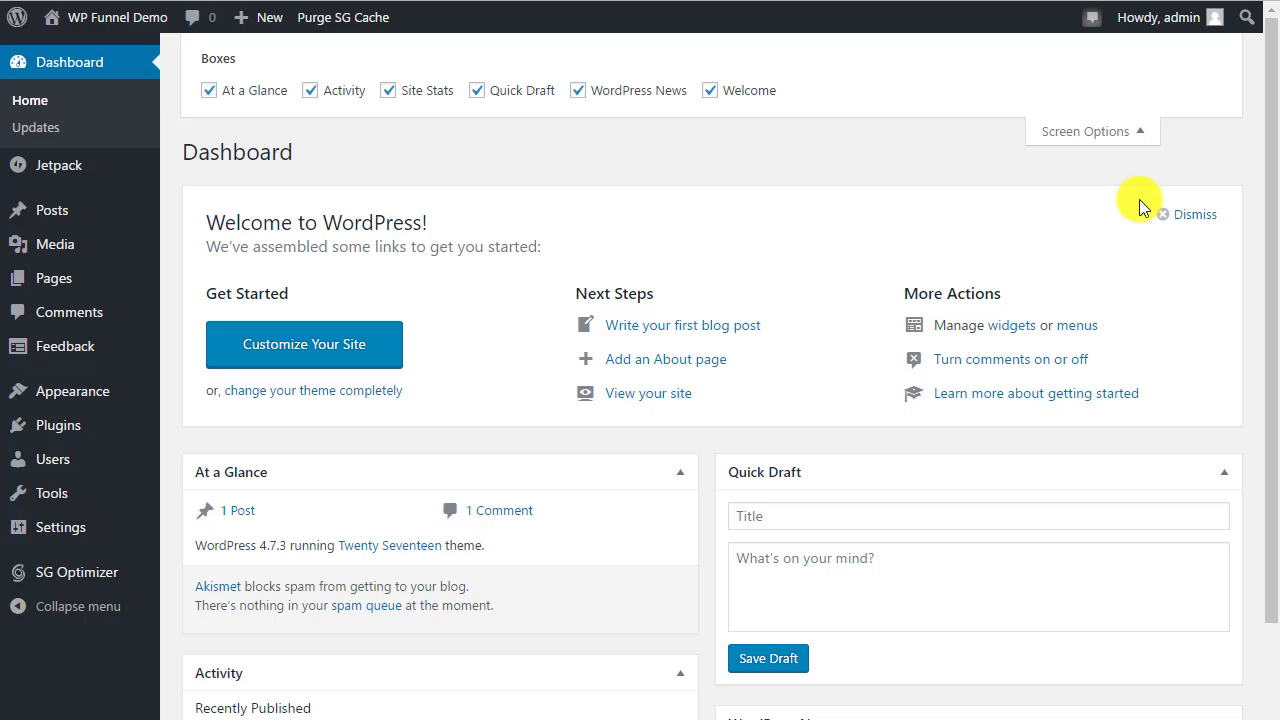
left_click(714, 100)
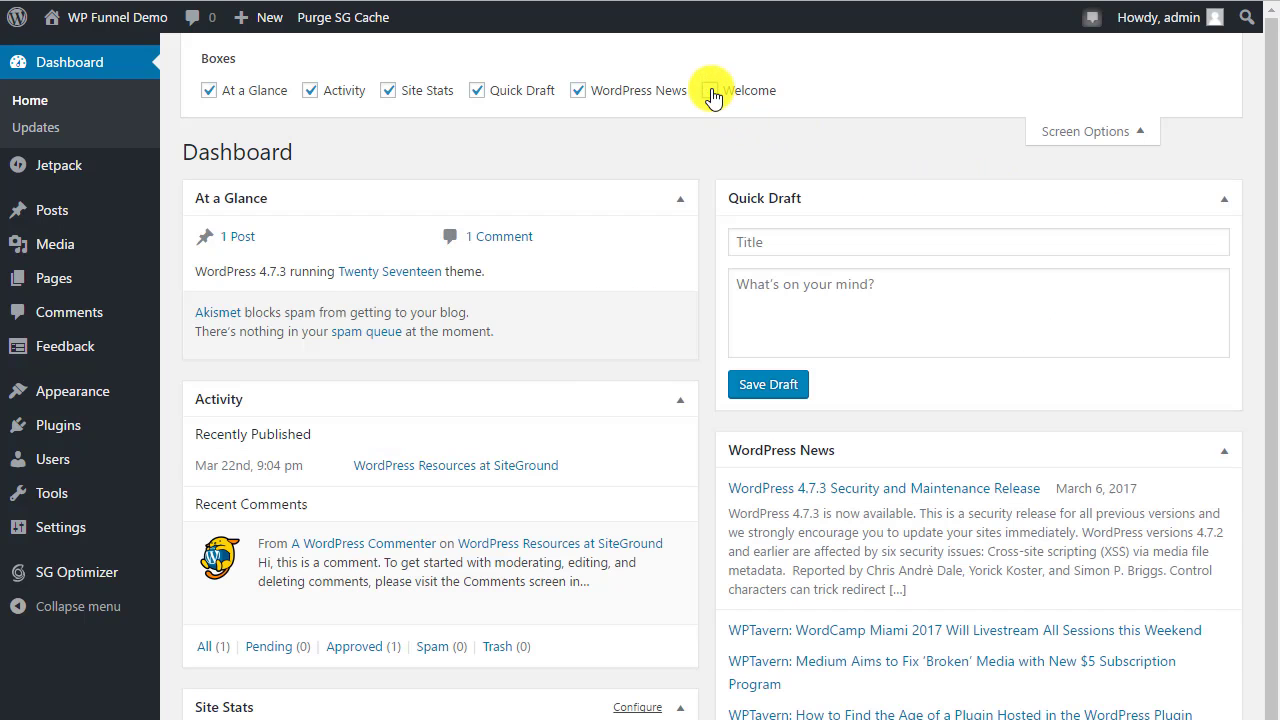
left_click(576, 92)
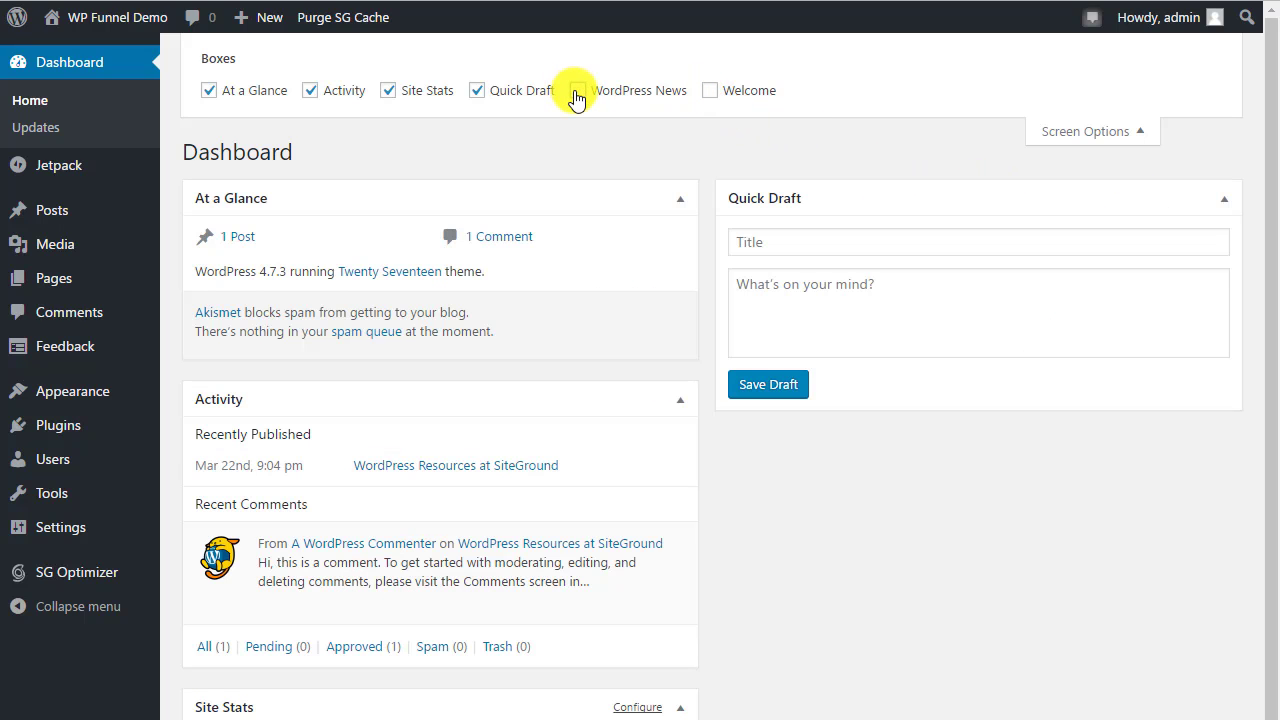
left_click(477, 92)
left_click(389, 92)
left_click(308, 94)
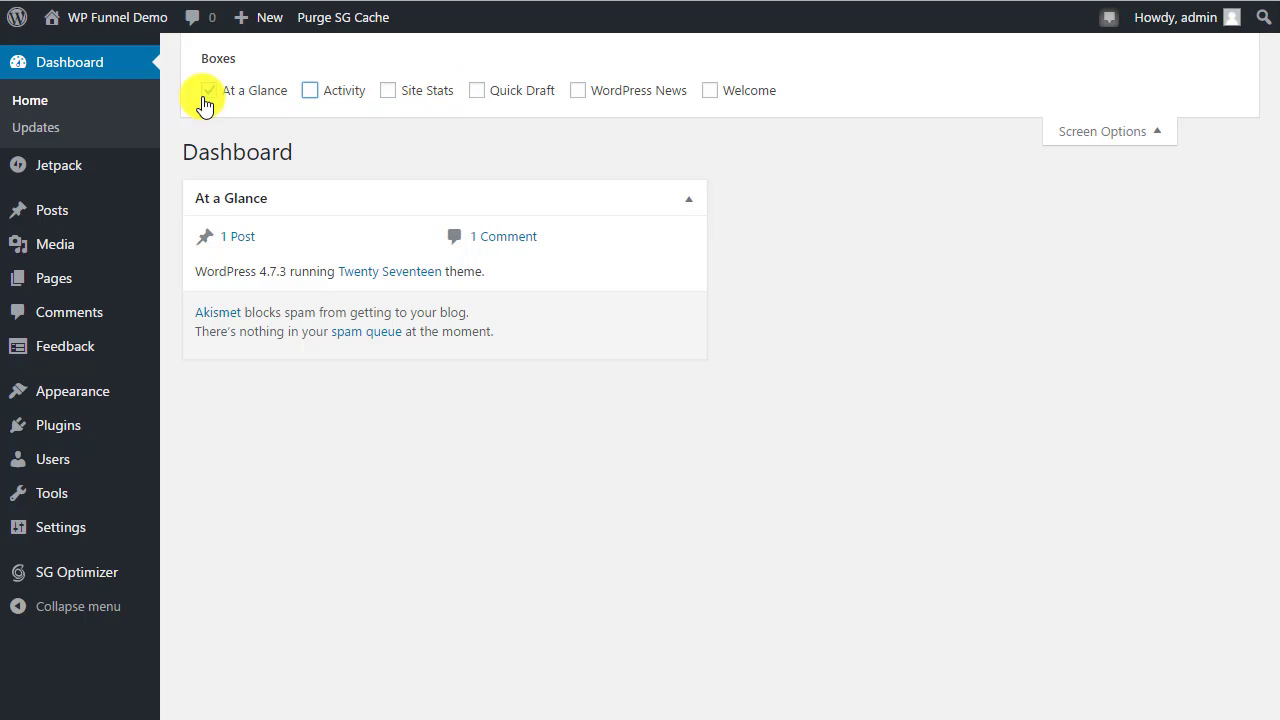
left_click(209, 94)
Show all six hidden dashboard boxes again, from At a Glance through Welcome
left_click(209, 92)
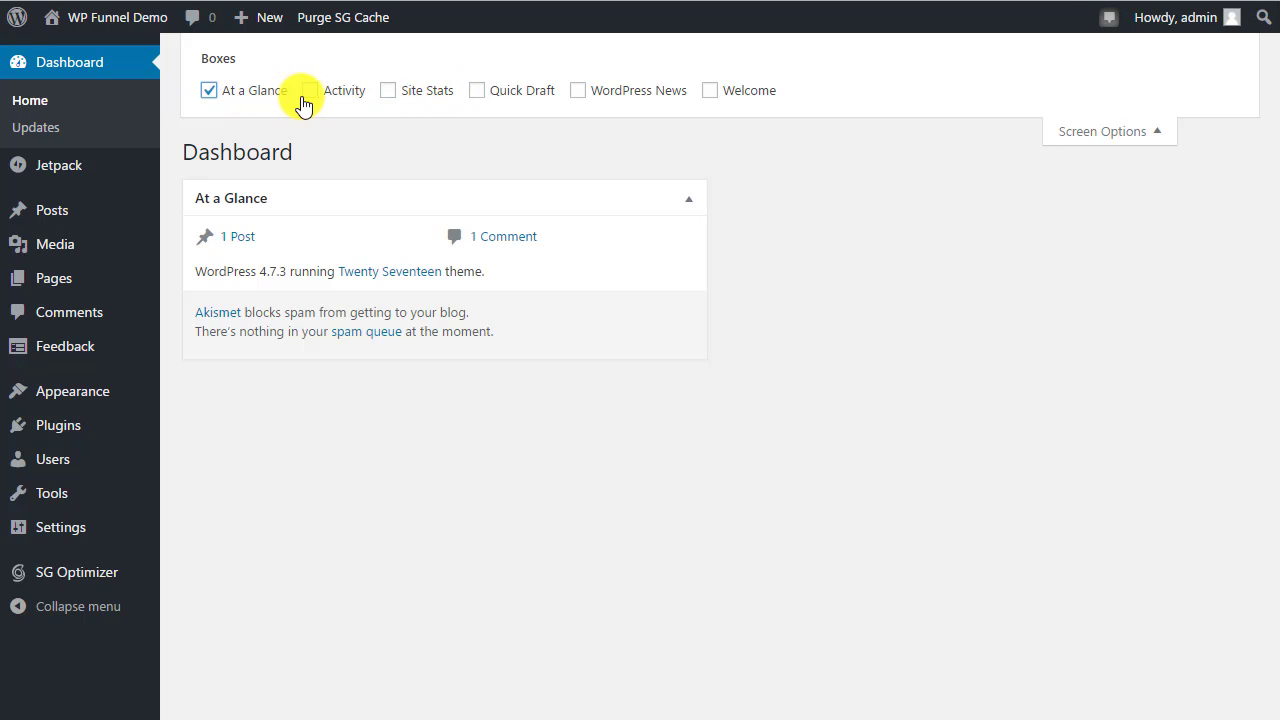
left_click(310, 92)
left_click(388, 92)
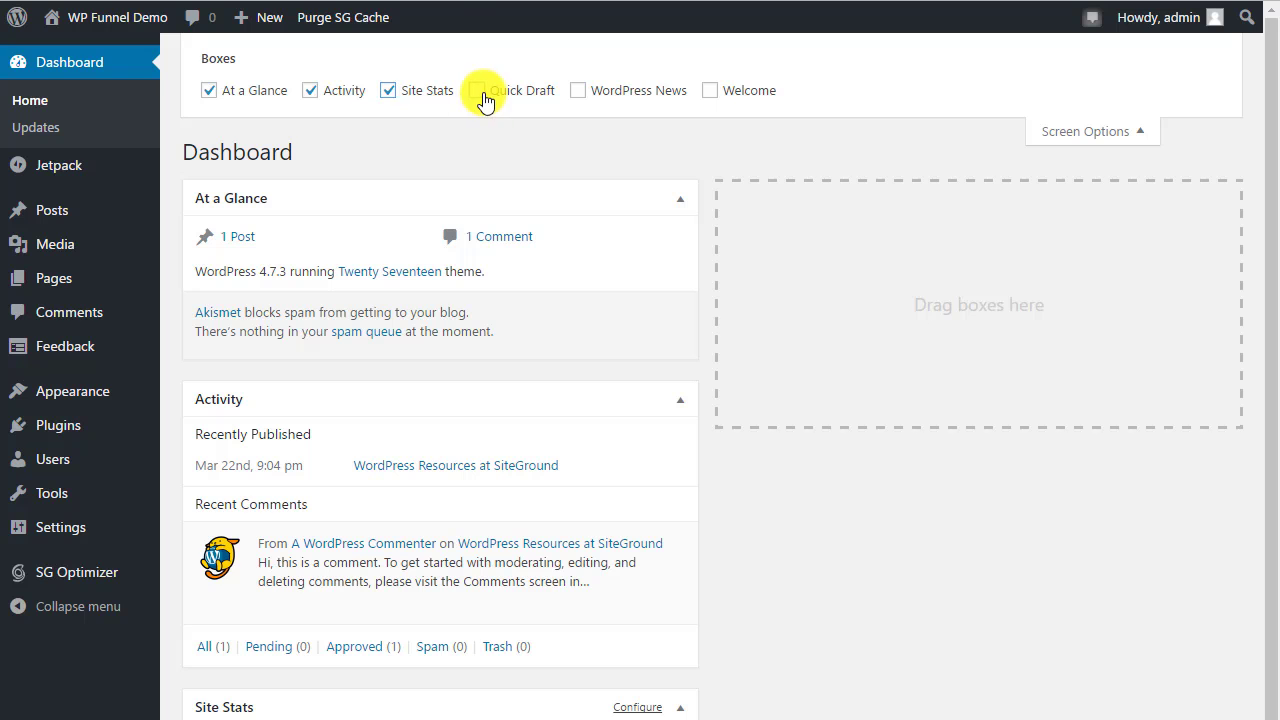
left_click(477, 91)
left_click(577, 91)
left_click(713, 92)
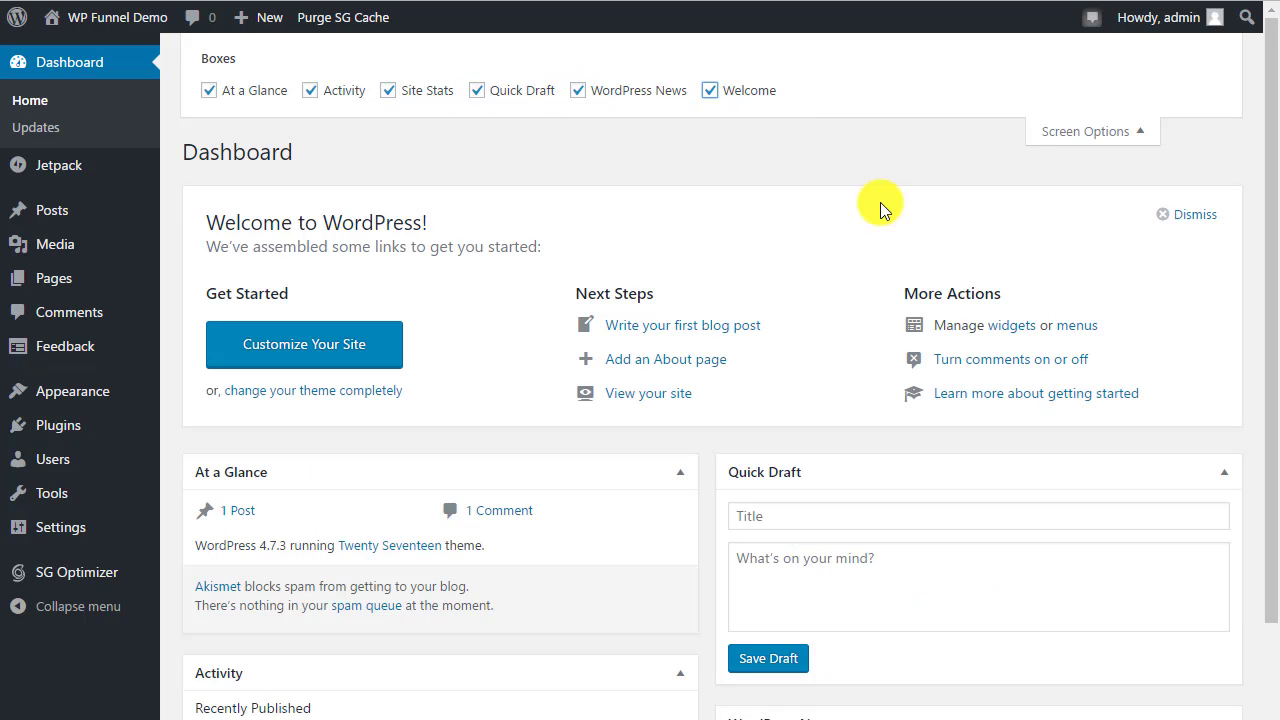
Move the Site Stats box between Quick Draft and WordPress News, and close the screen options
scroll(943, 245, "down", 5)
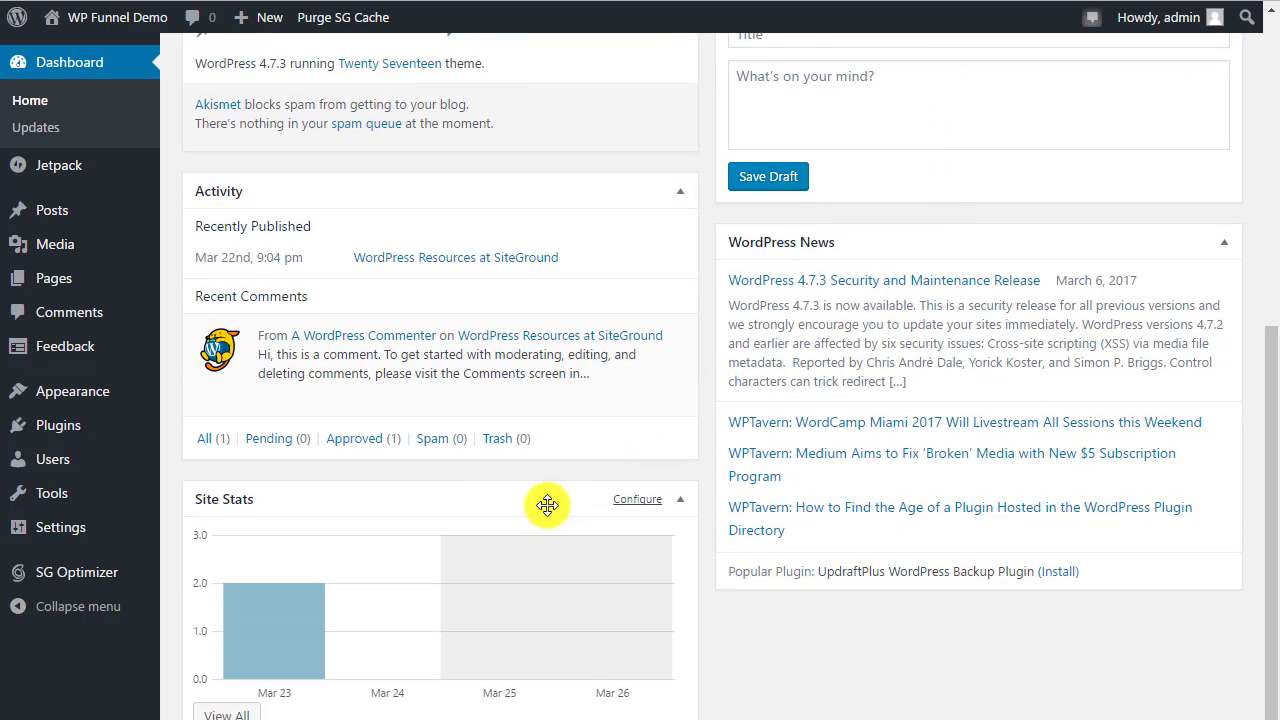
left_click_drag(546, 503, 1057, 257)
scroll(817, 315, "up", 5)
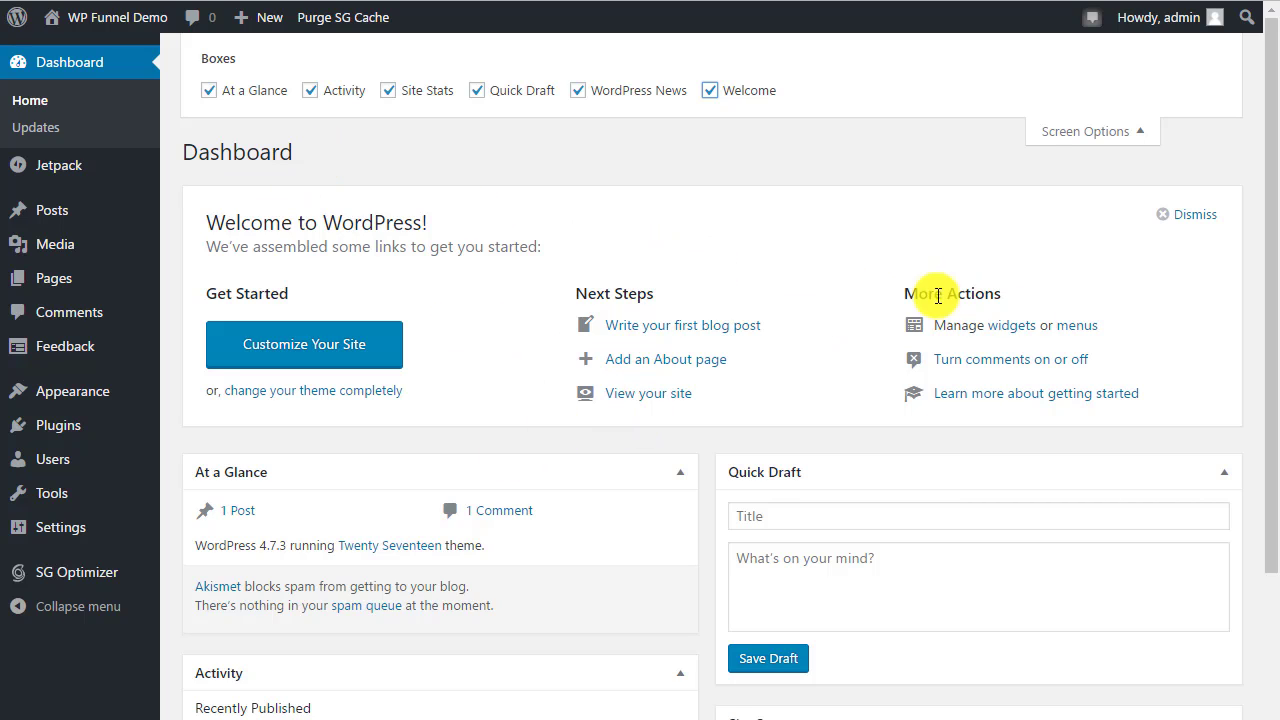
left_click(1146, 134)
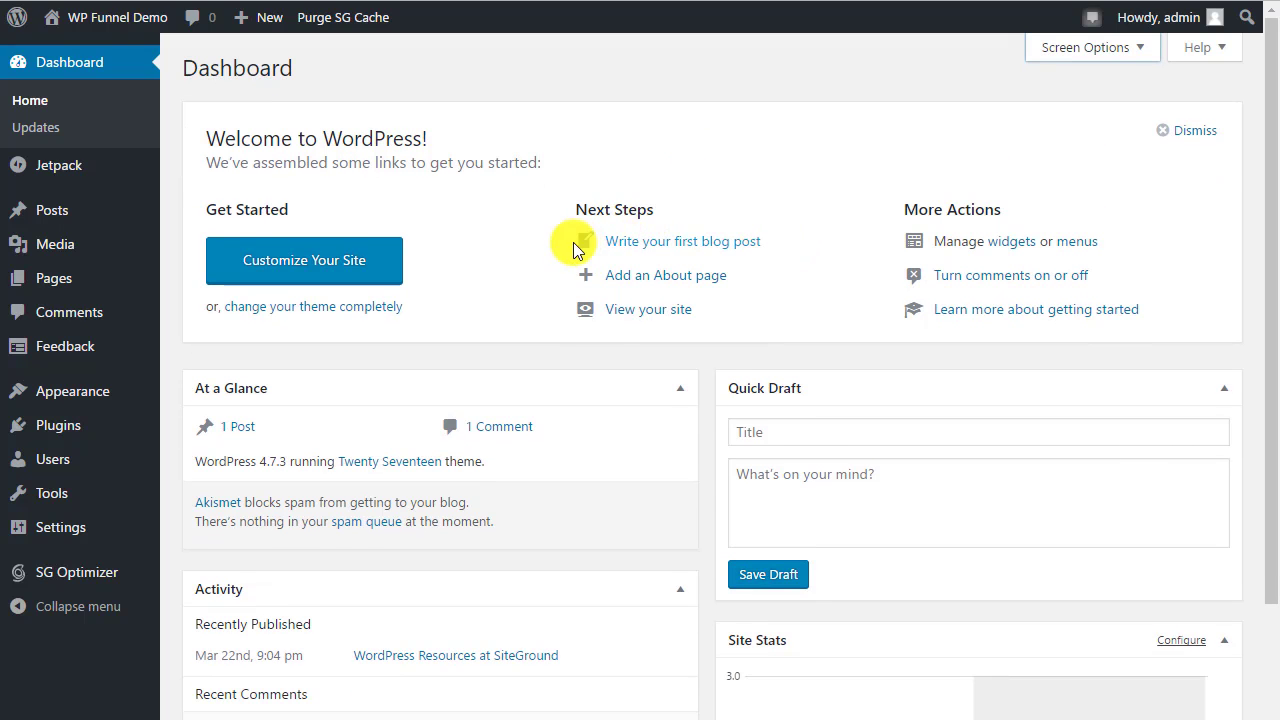
Move the WordPress News box to the top of the dashboard's first column of boxes
scroll(600, 472, "down", 5)
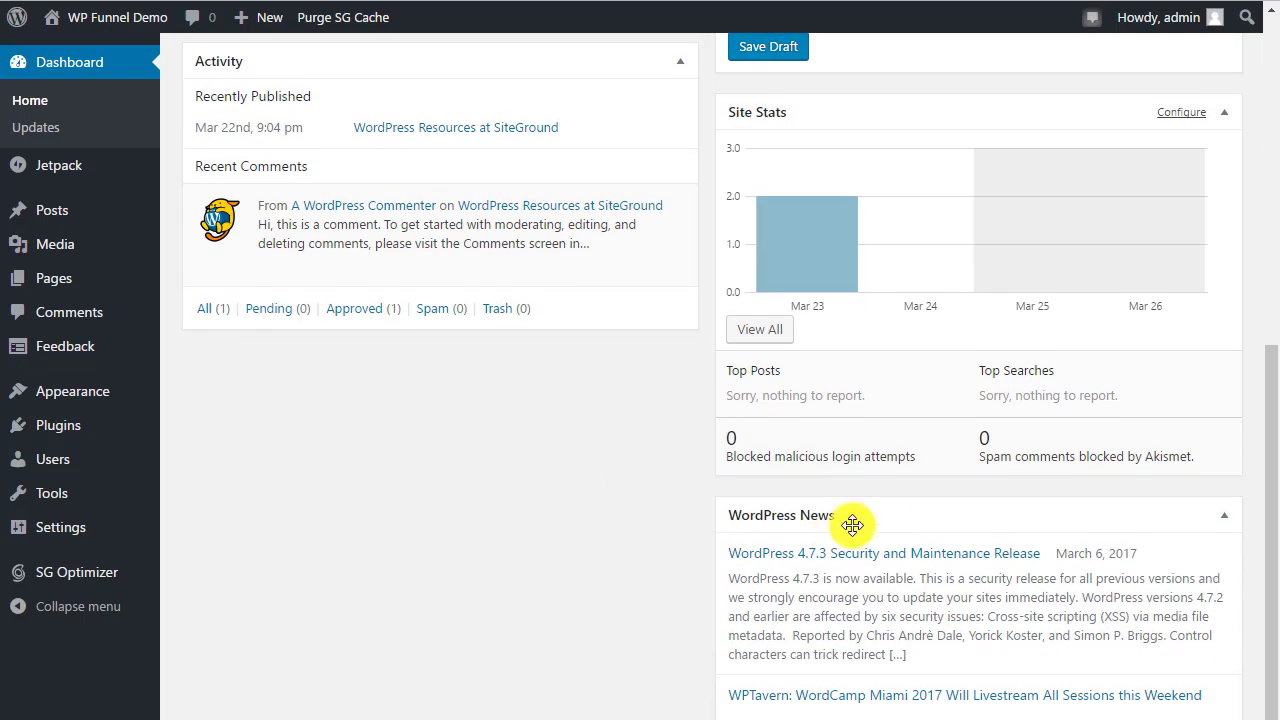
left_click_drag(852, 525, 534, 475)
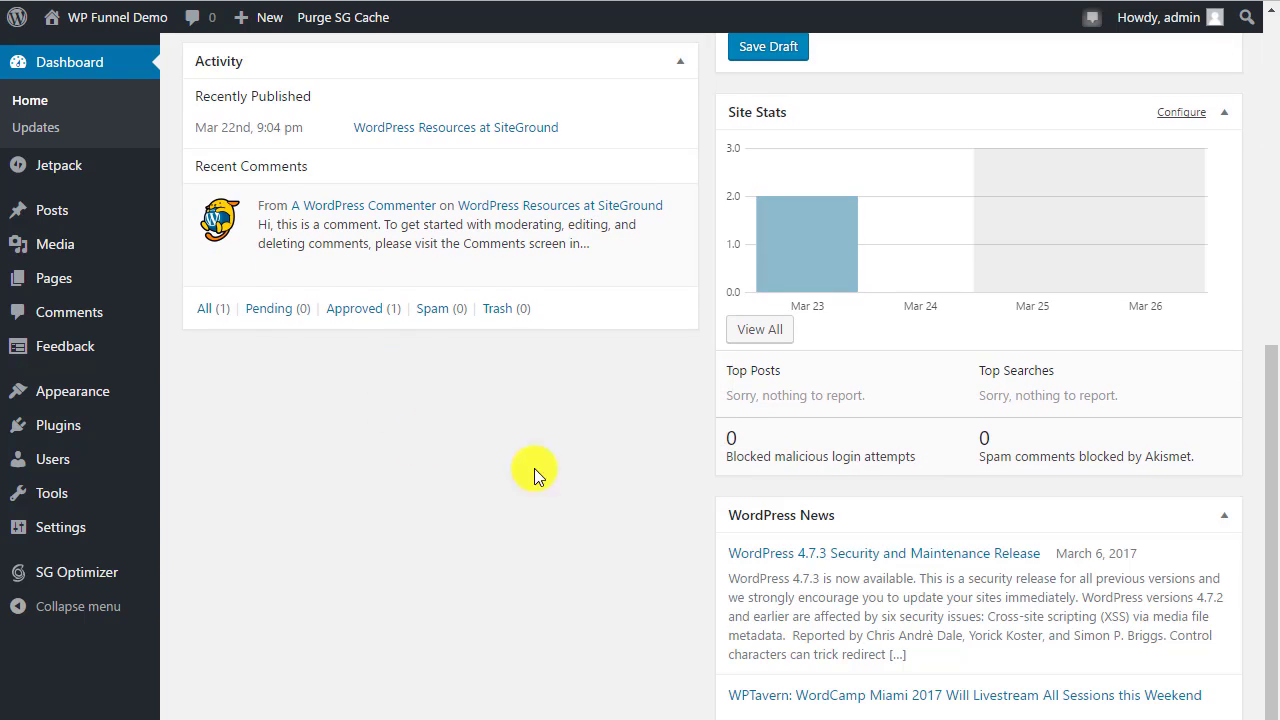
left_click_drag(838, 510, 591, 346)
scroll(592, 346, "up", 4)
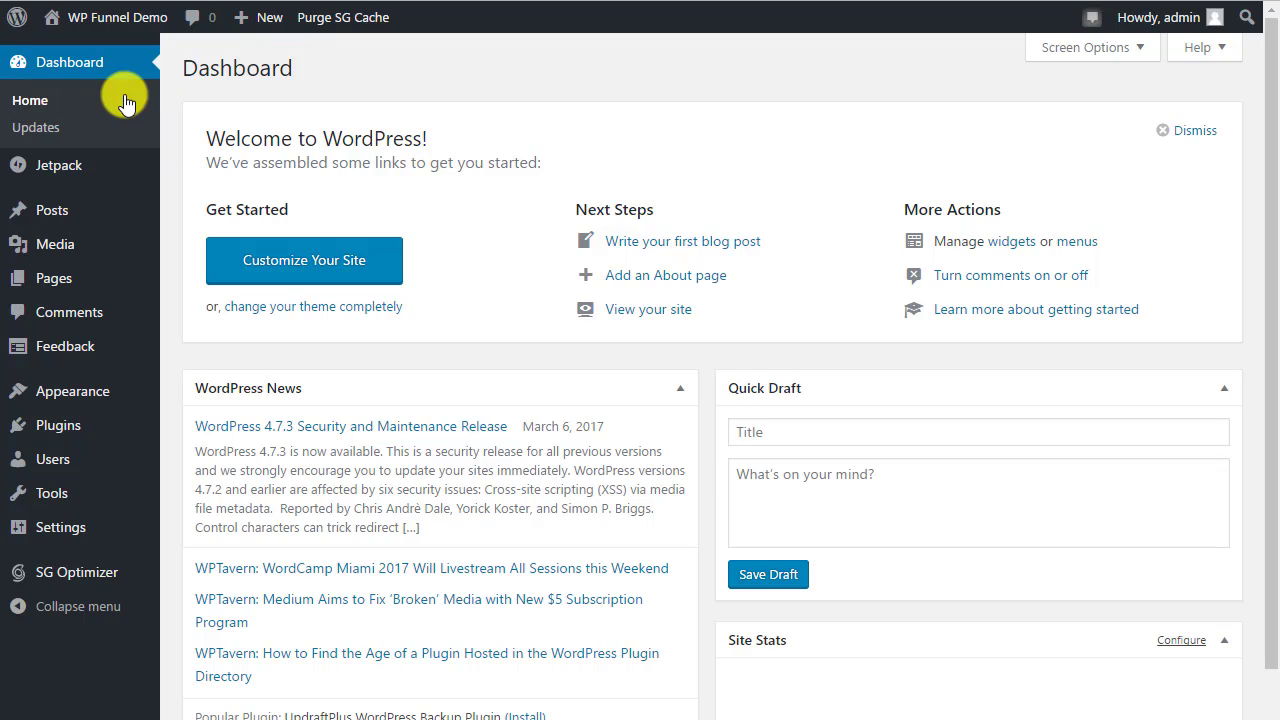
Review the WordPress updates page and the site stats on the Jetpack dashboard
left_click(35, 130)
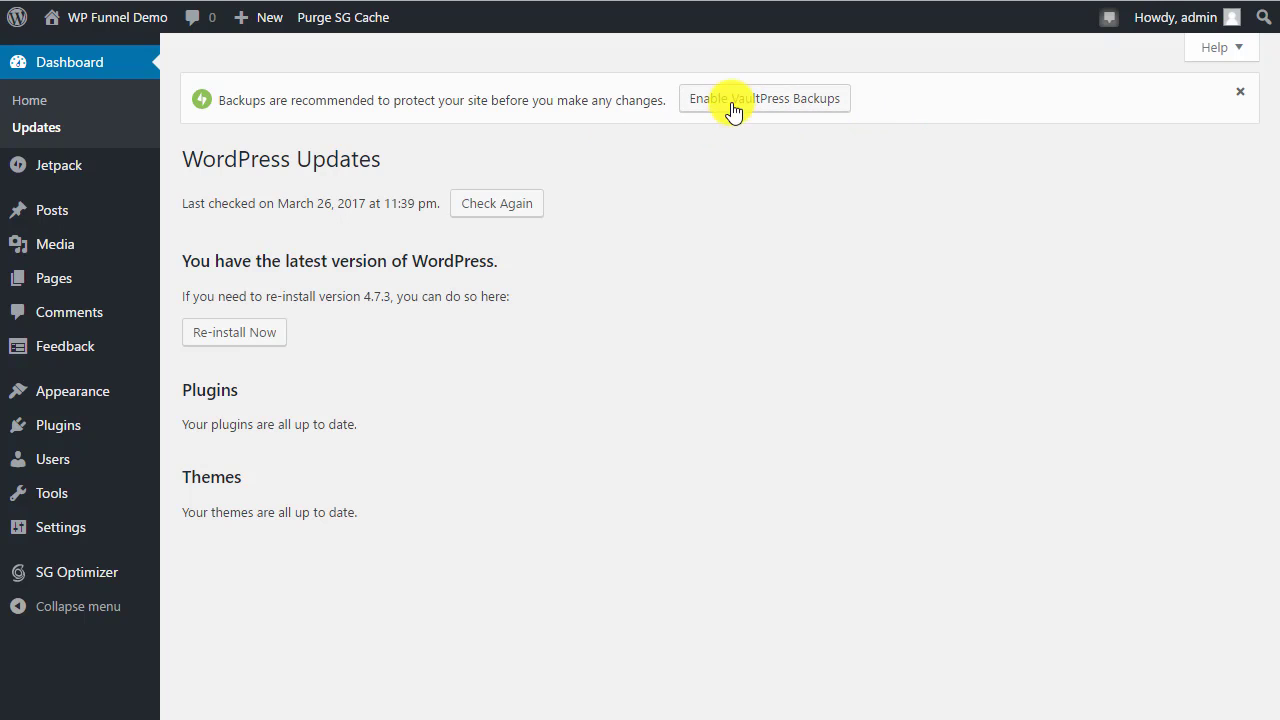
mouse_move(68, 171)
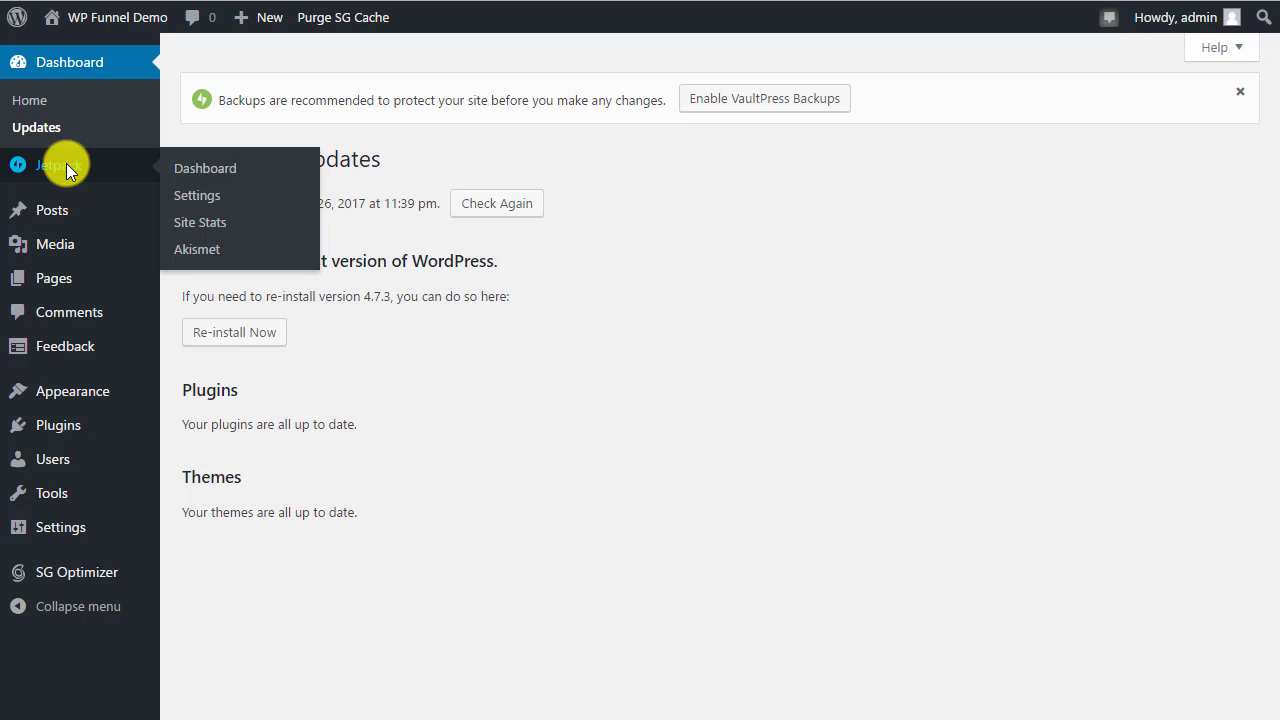
left_click(68, 171)
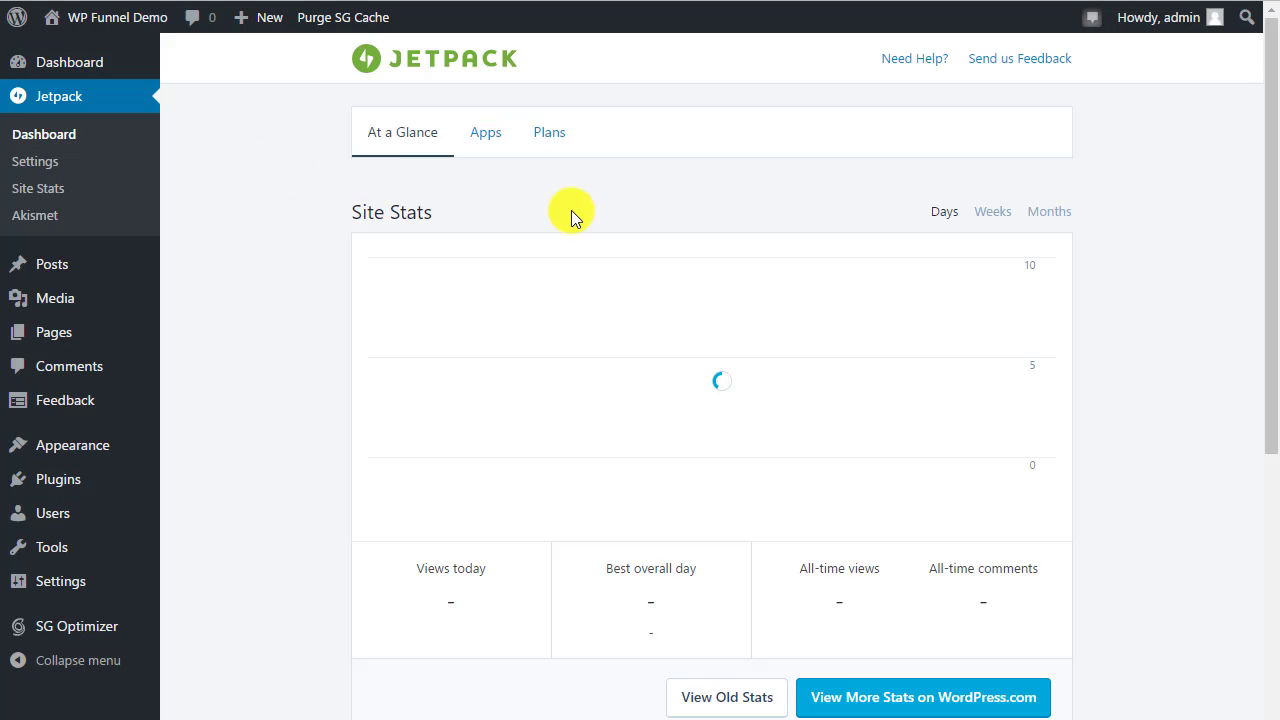
scroll(662, 307, "down", 3)
scroll(662, 307, "down", 4)
scroll(711, 366, "up", 10)
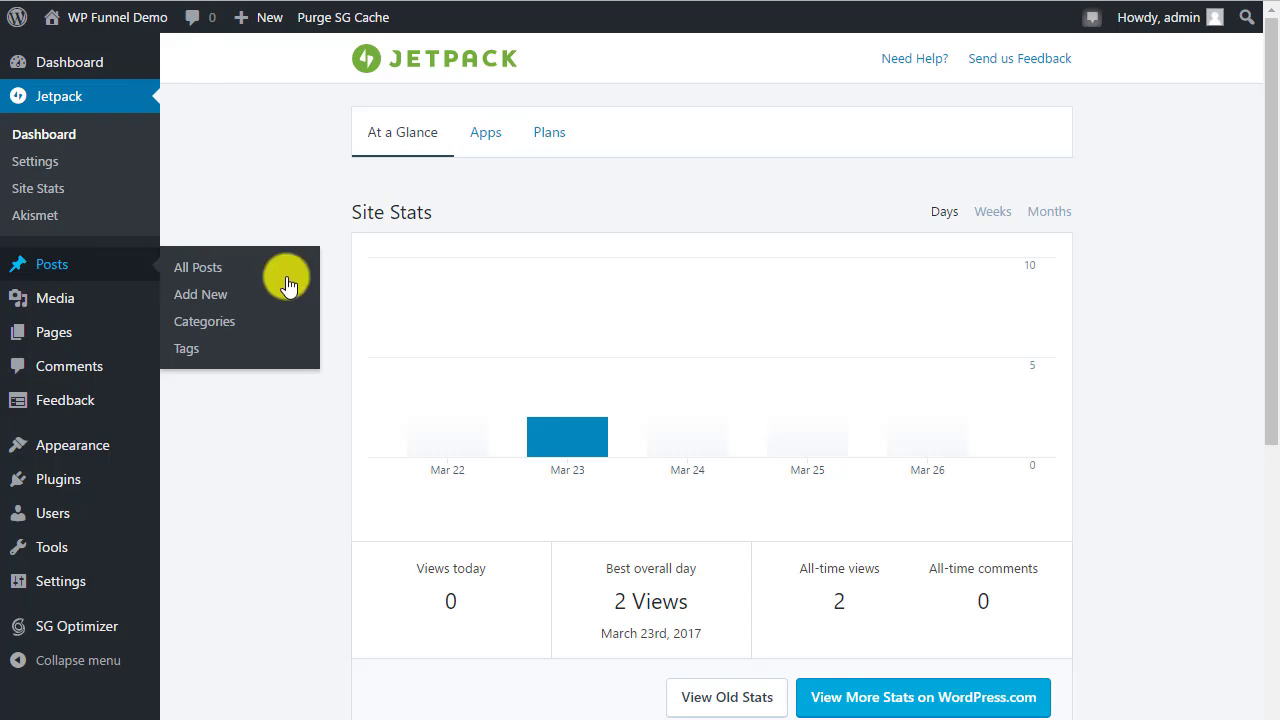
Move the post "WordPress Resources at SiteGround" to the trash and view the trashed posts
left_click(316, 268)
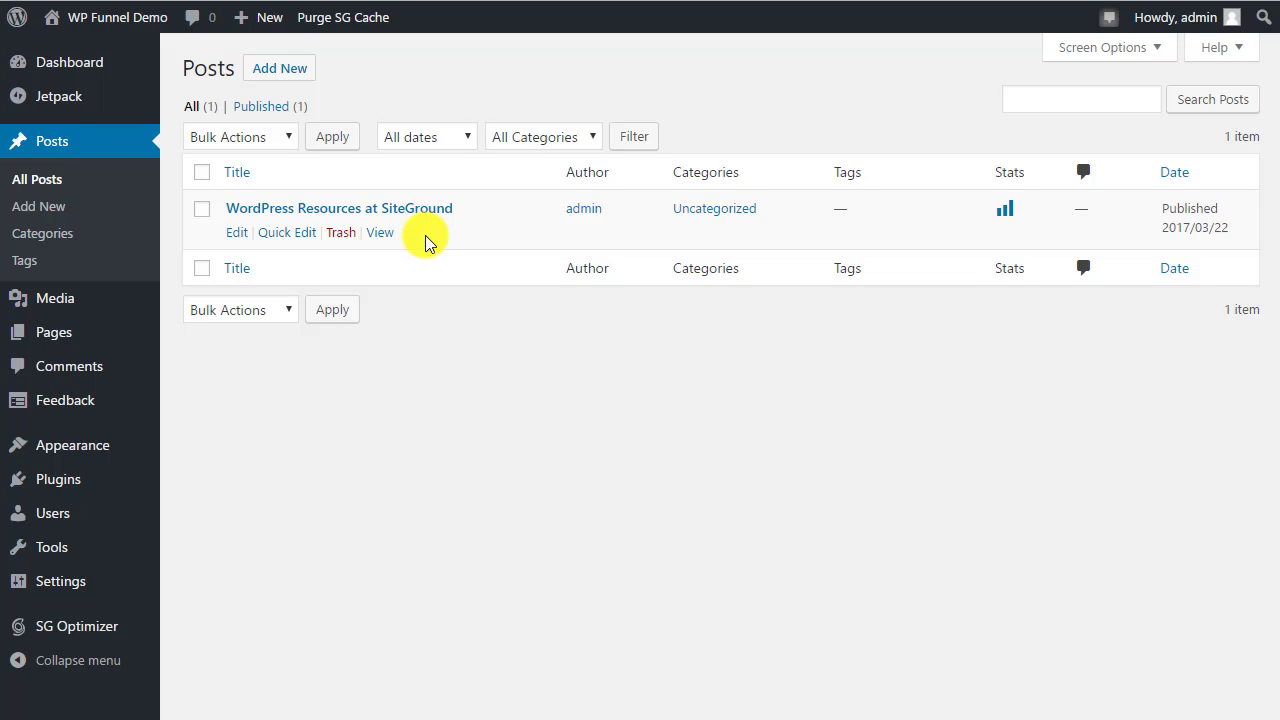
left_click(341, 236)
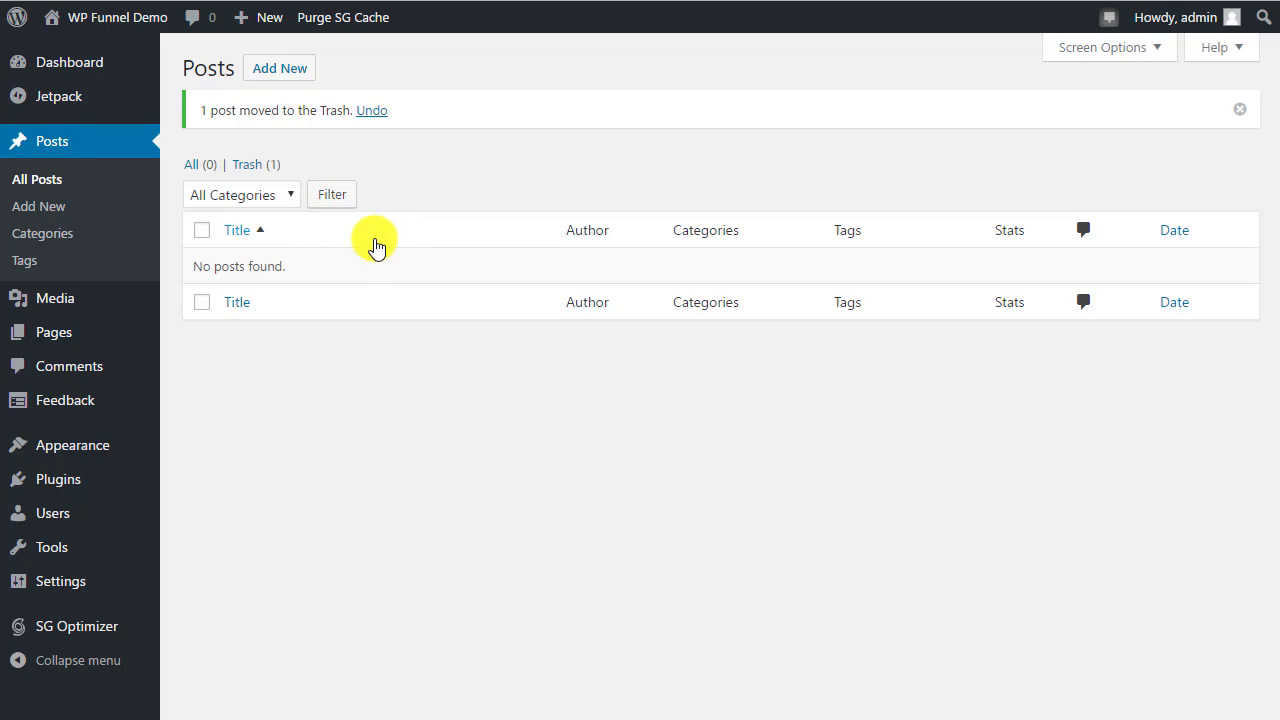
left_click(250, 166)
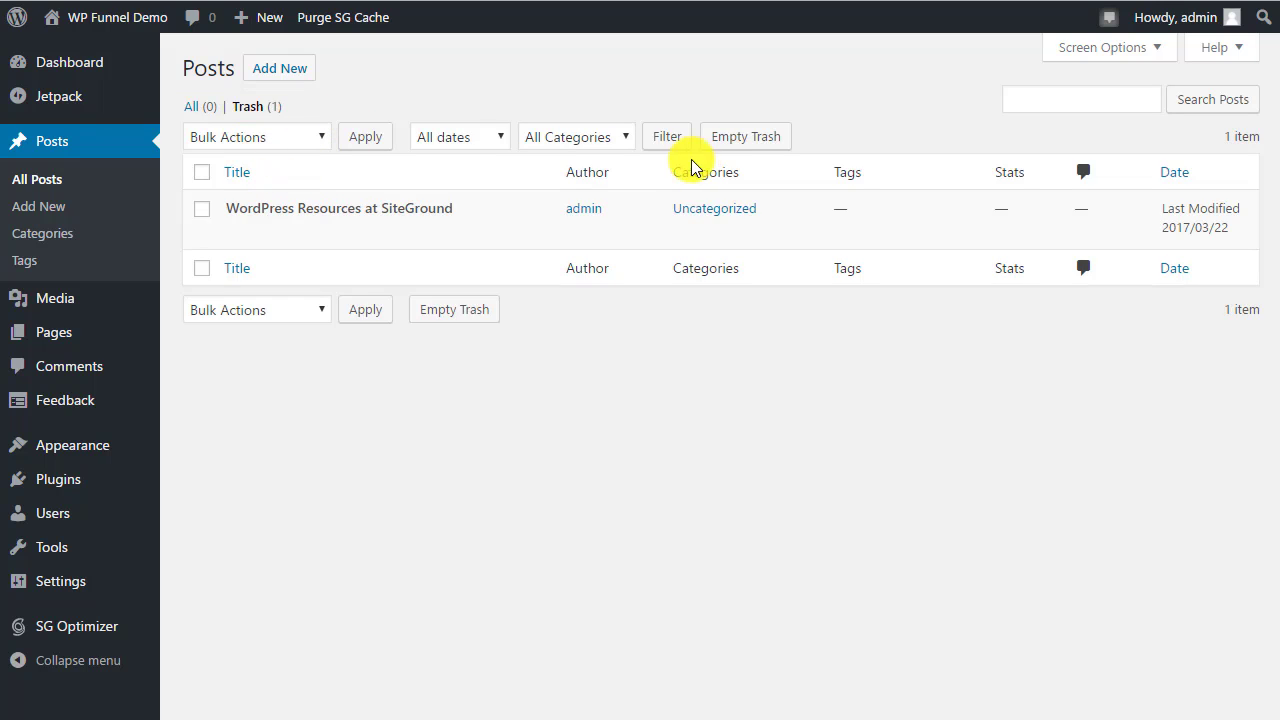
left_click(205, 214)
left_click(256, 138)
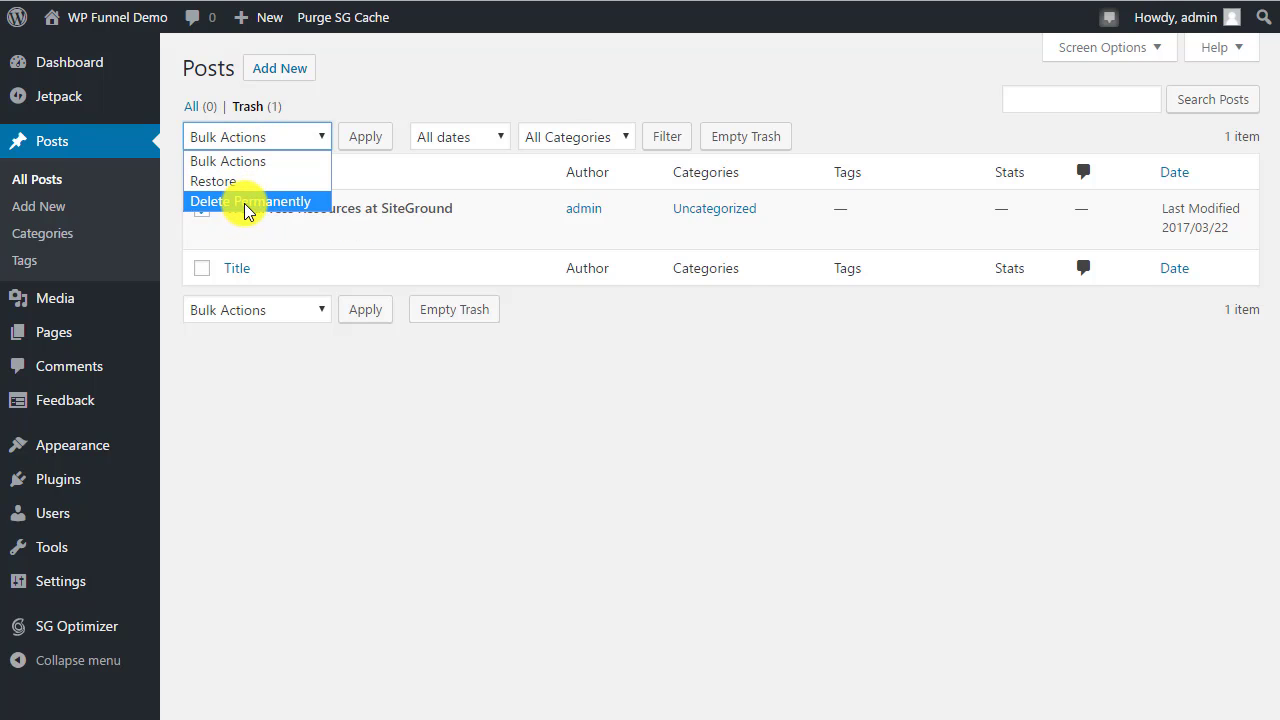
left_click(343, 100)
left_click(201, 209)
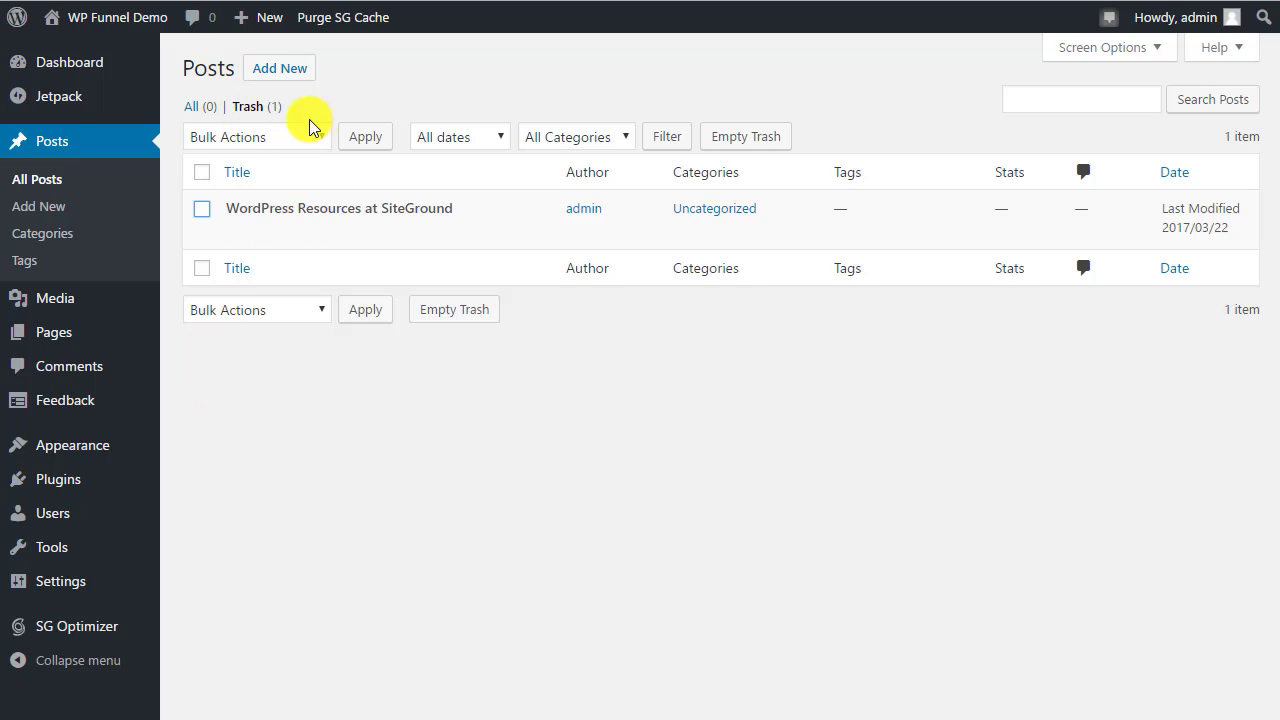
Empty the posts trash to delete the trashed post permanently
left_click(736, 138)
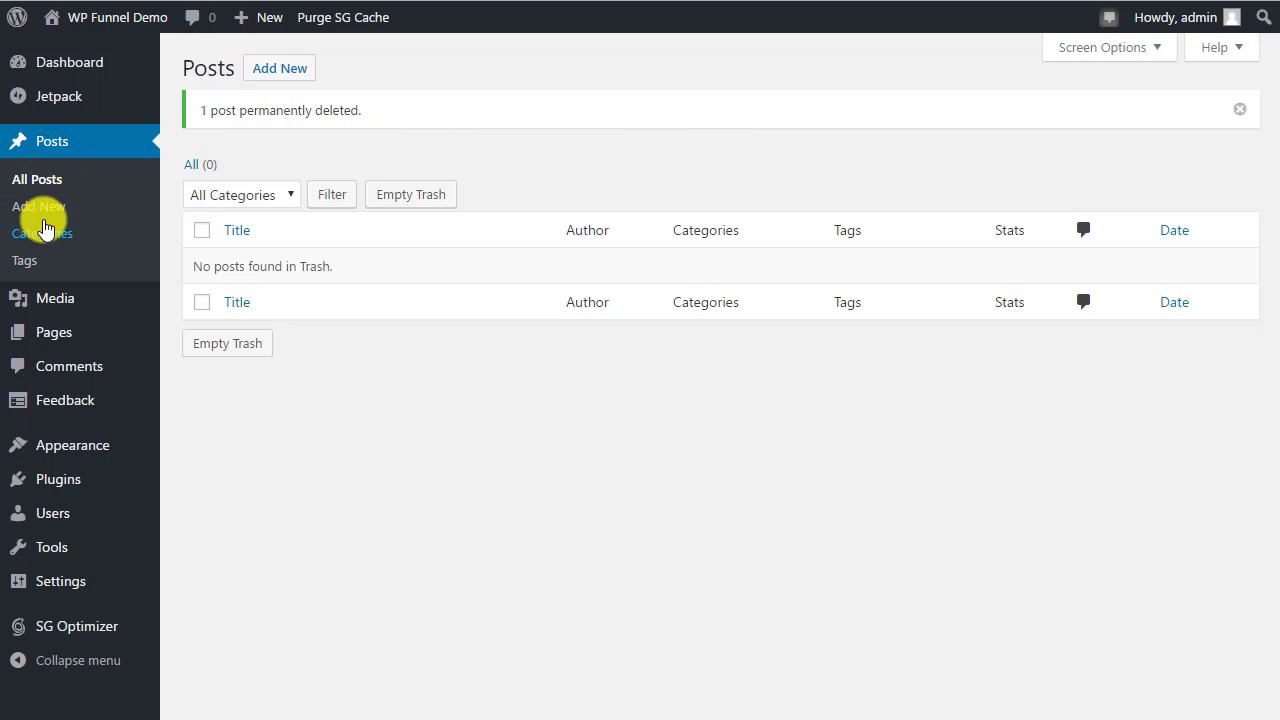
Visit the post tags page and change the Uncategorized post category's name to General
left_click(23, 263)
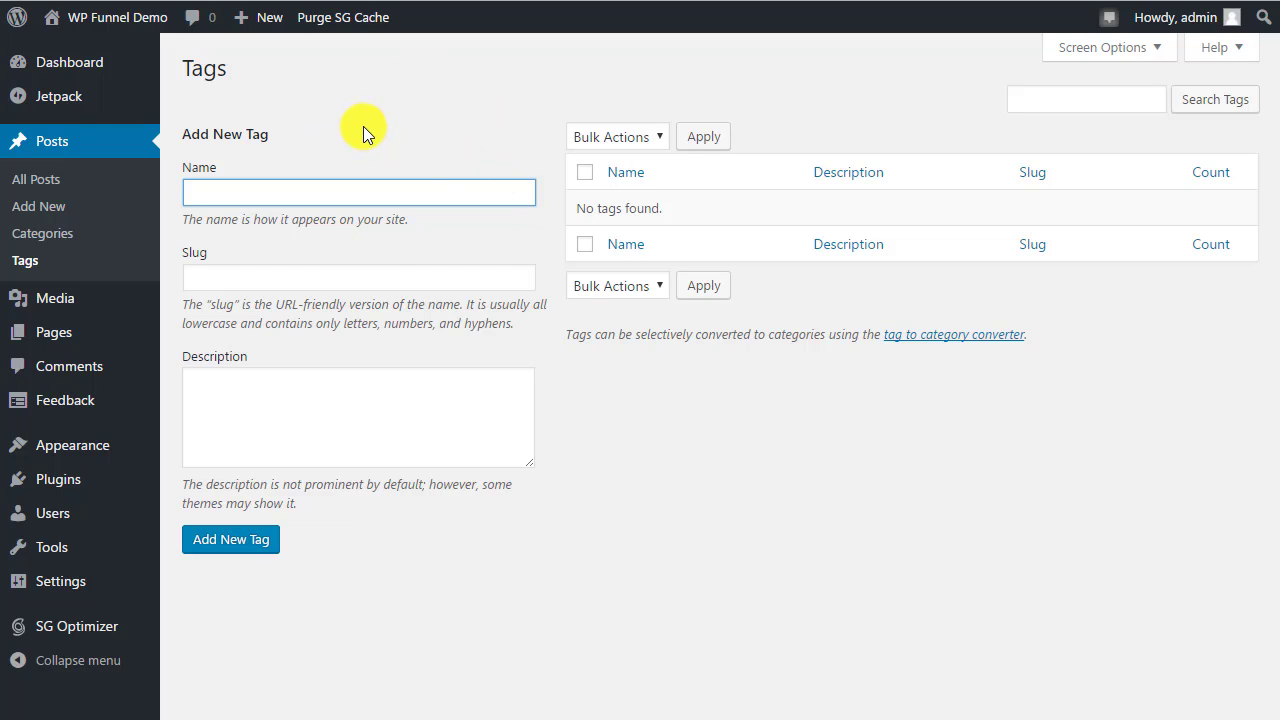
left_click(55, 234)
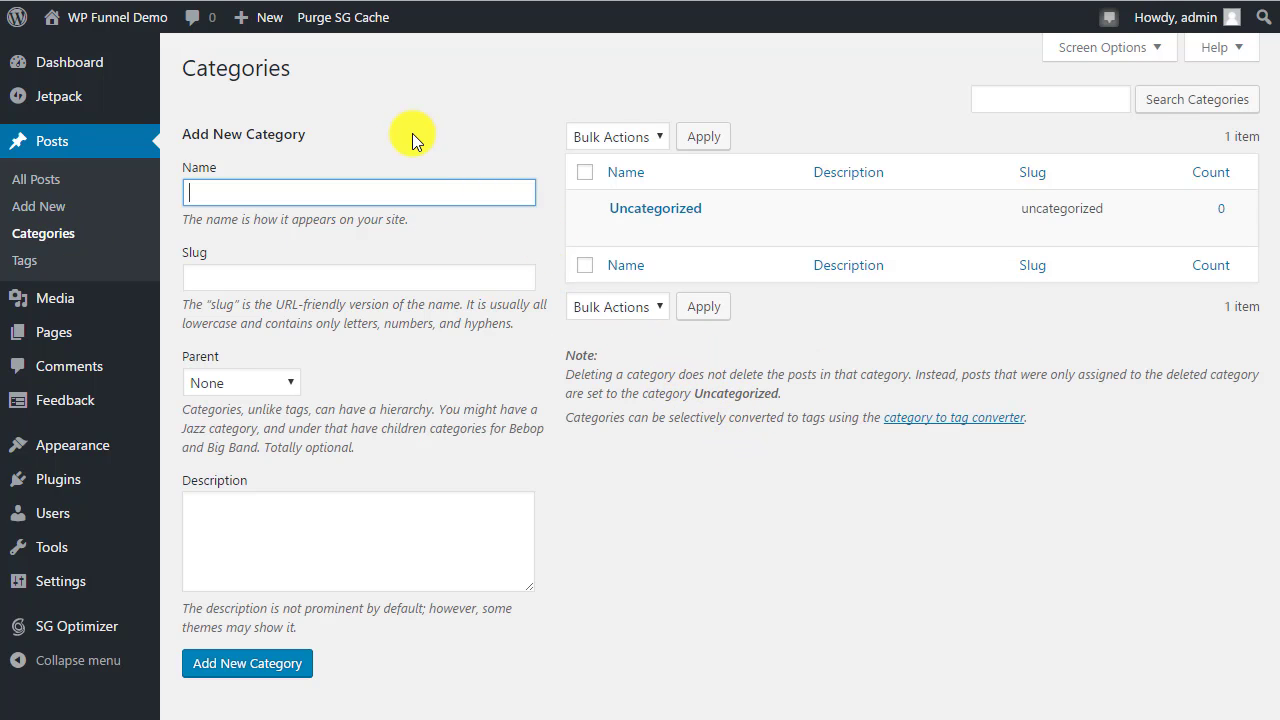
mouse_move(580, 236)
left_click(618, 232)
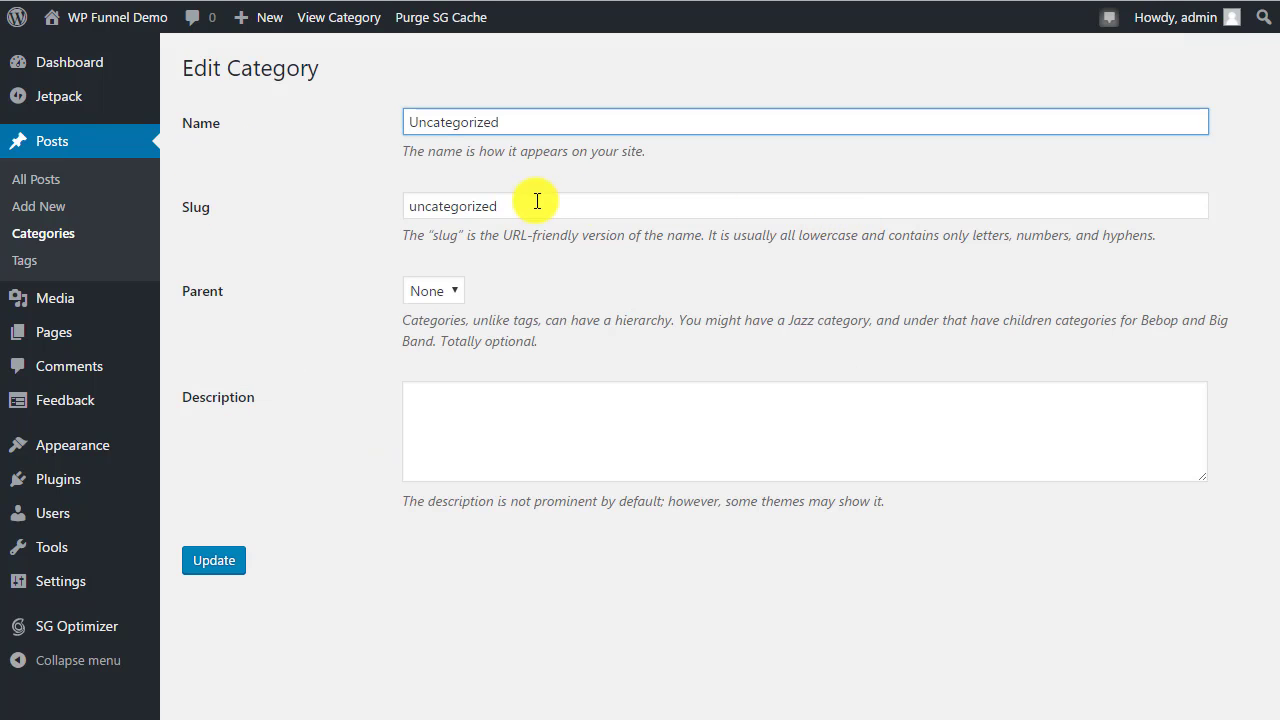
left_click_drag(523, 121, 329, 120)
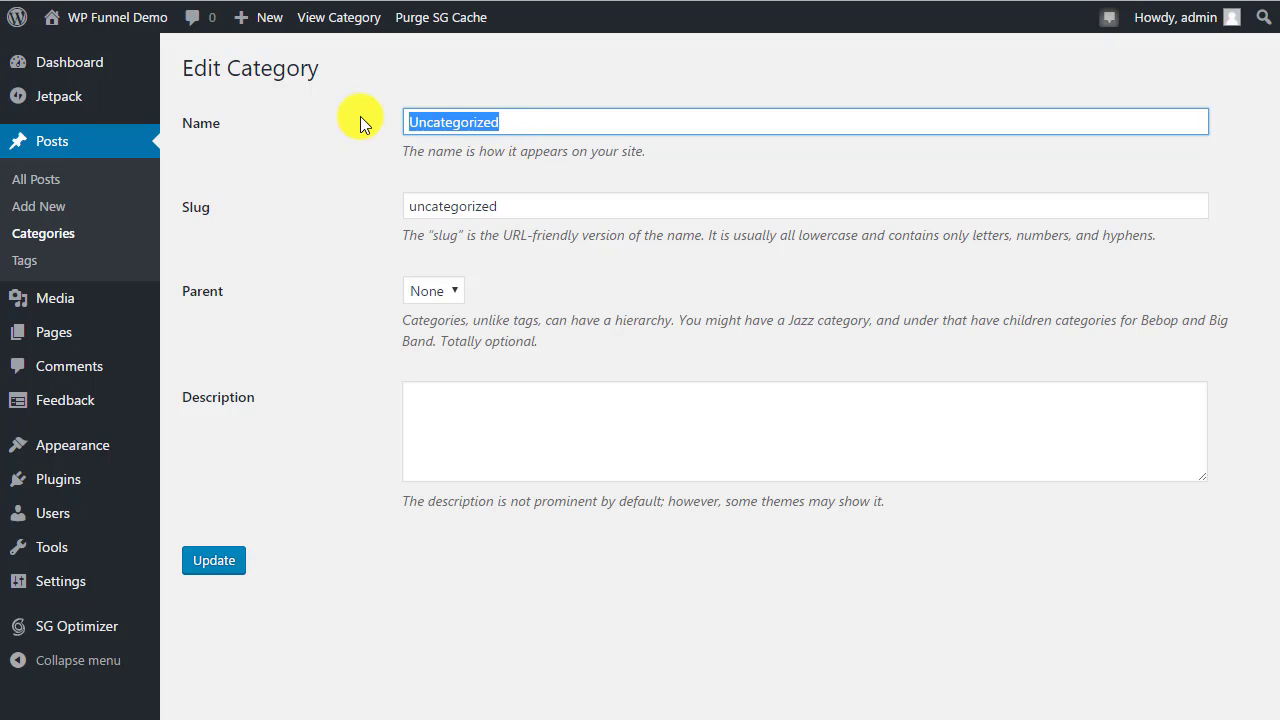
type("ge")
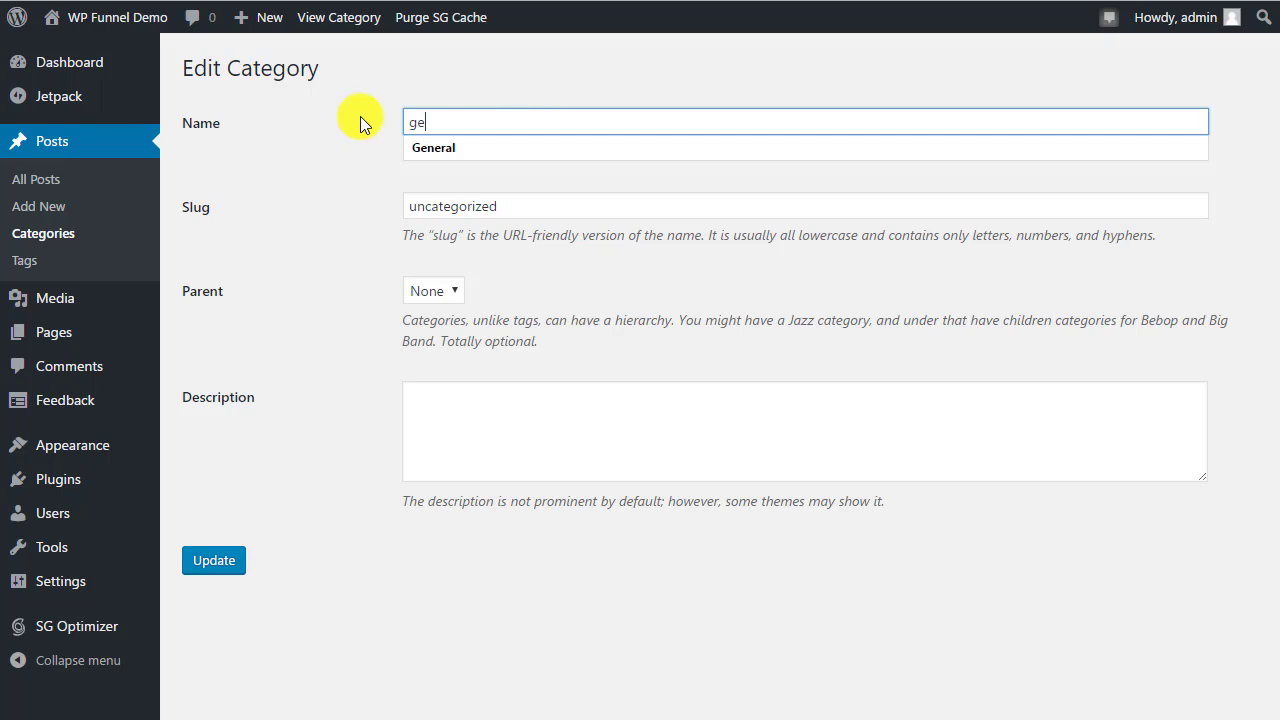
key("BackSpace")
key("BackSpace")
type("General")
key("Tab")
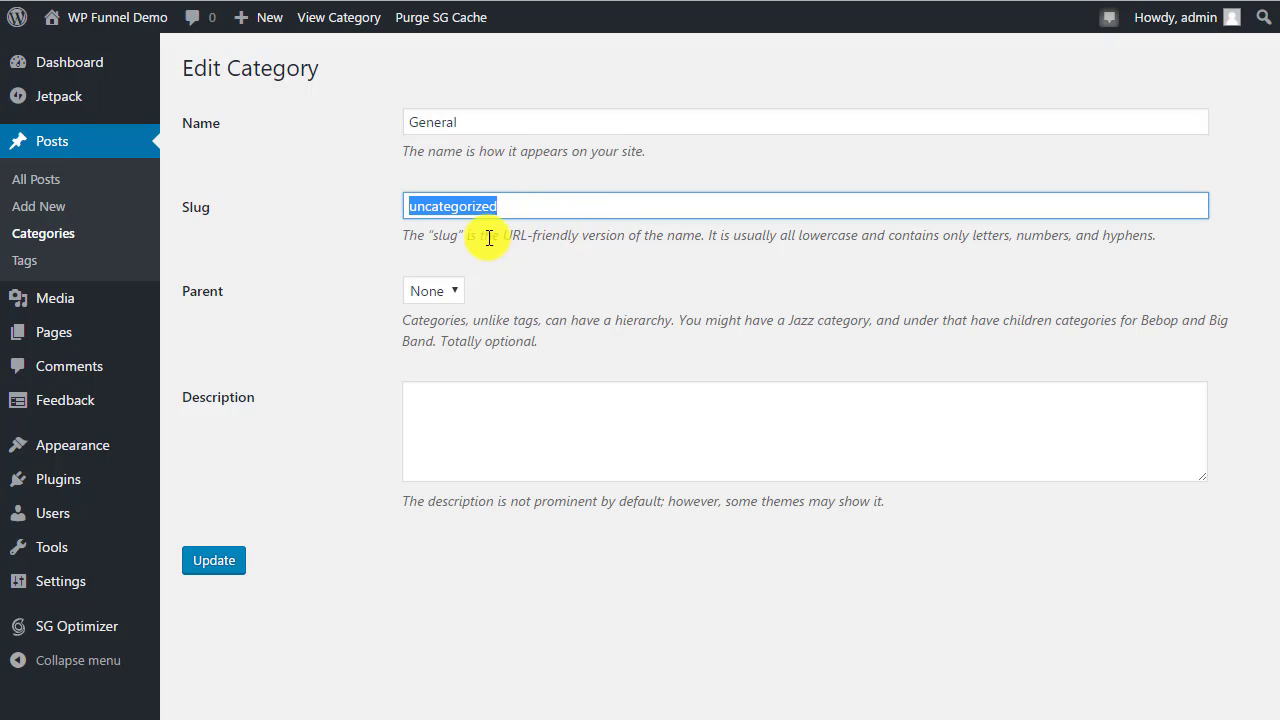
Set the General category's slug to "general" and description to "This is the general post category for my blog", save it and return to the categories list
type("general")
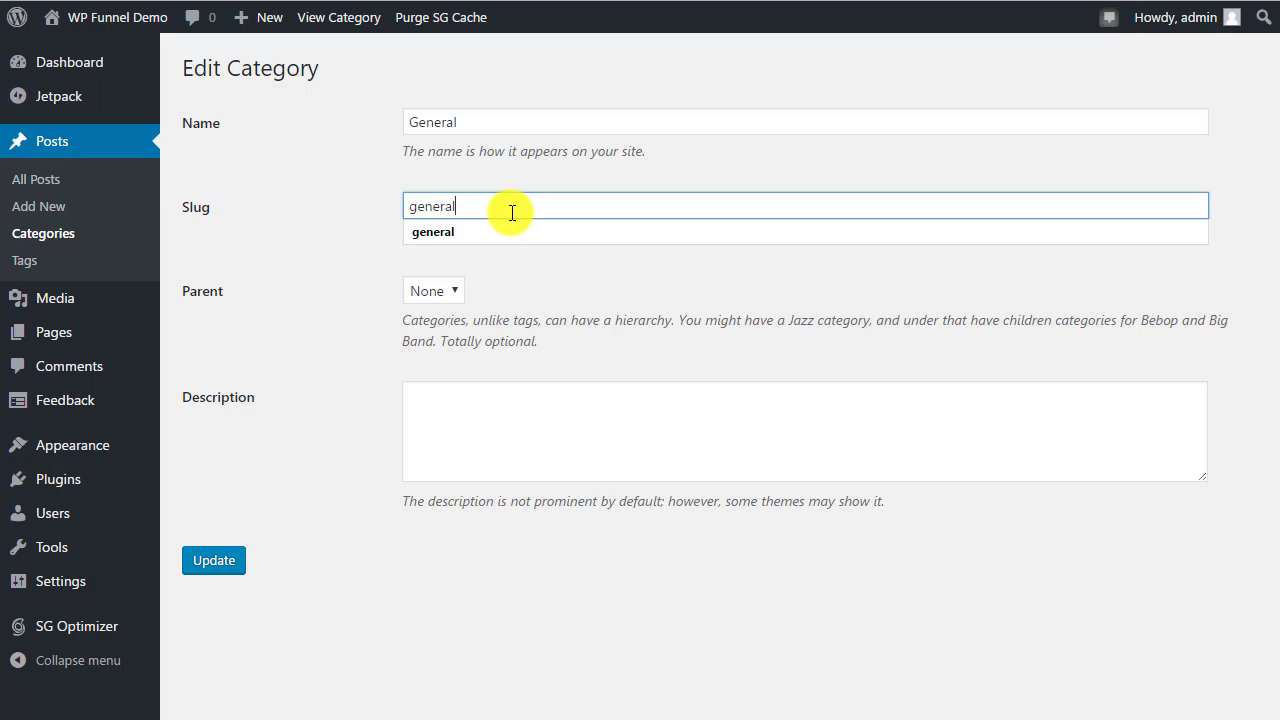
key("Tab")
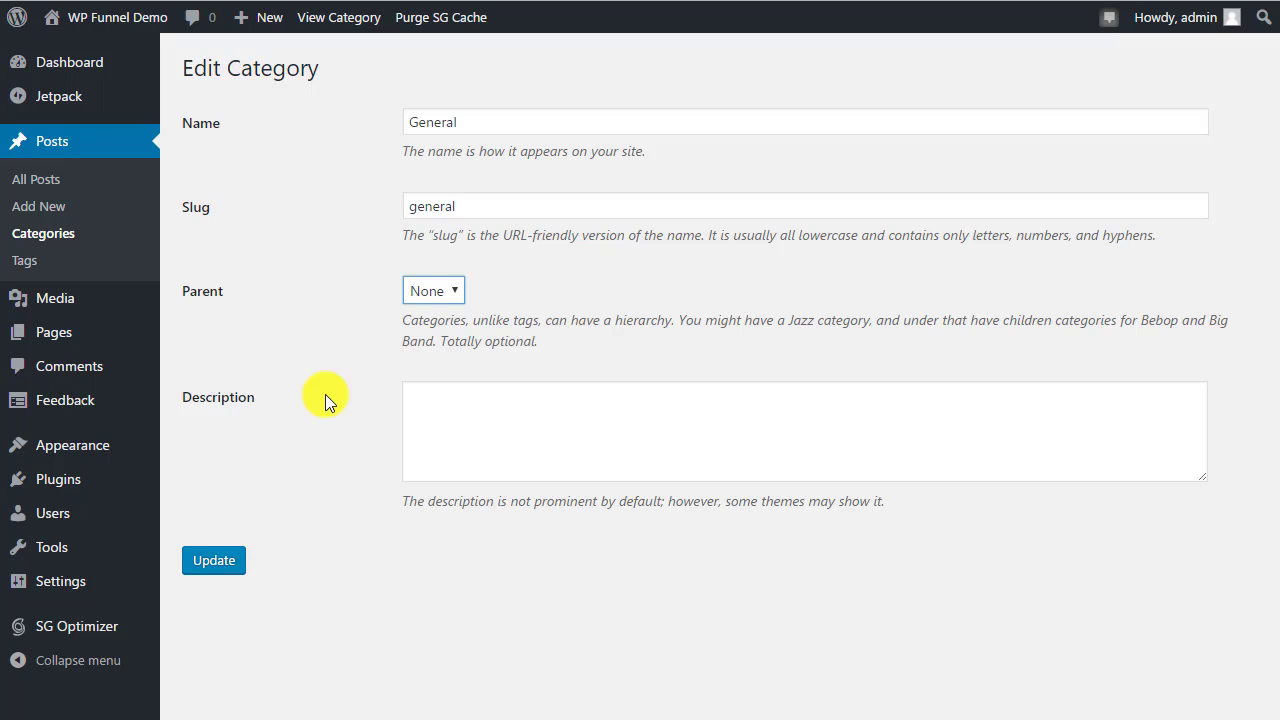
left_click(510, 392)
type("This is t")
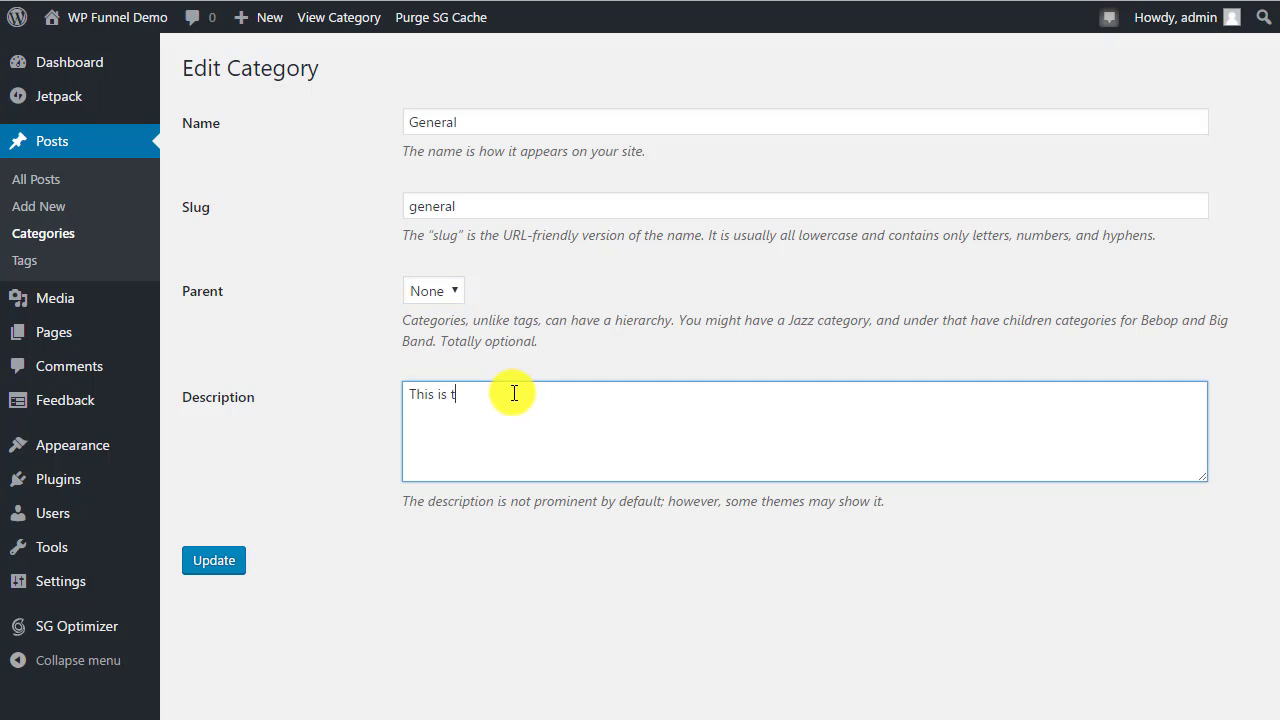
type("he general post category for my blog")
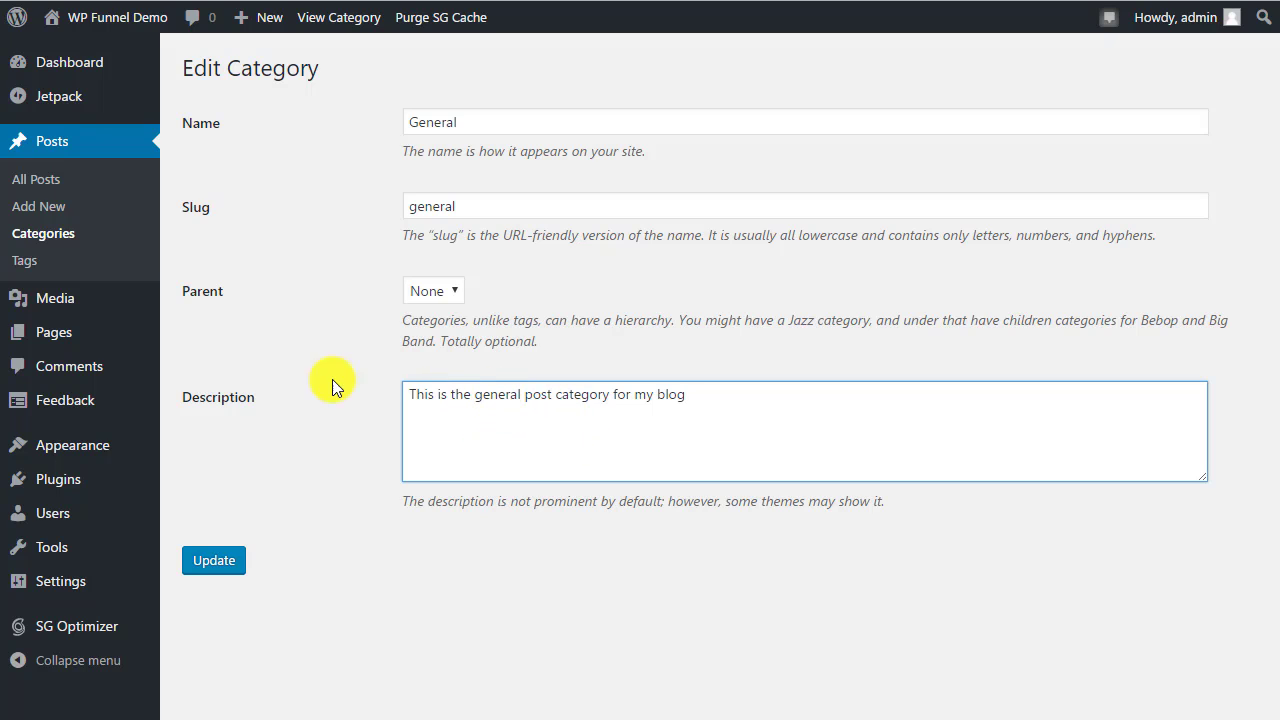
left_click(214, 560)
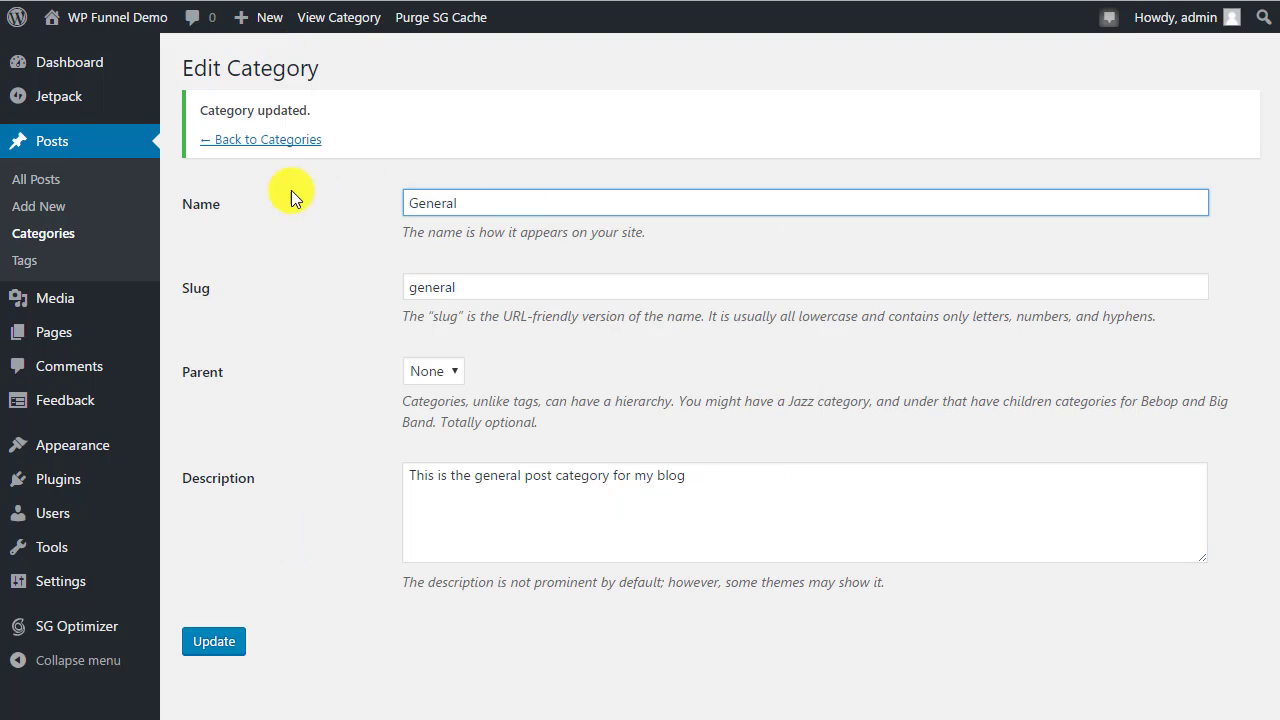
left_click(282, 140)
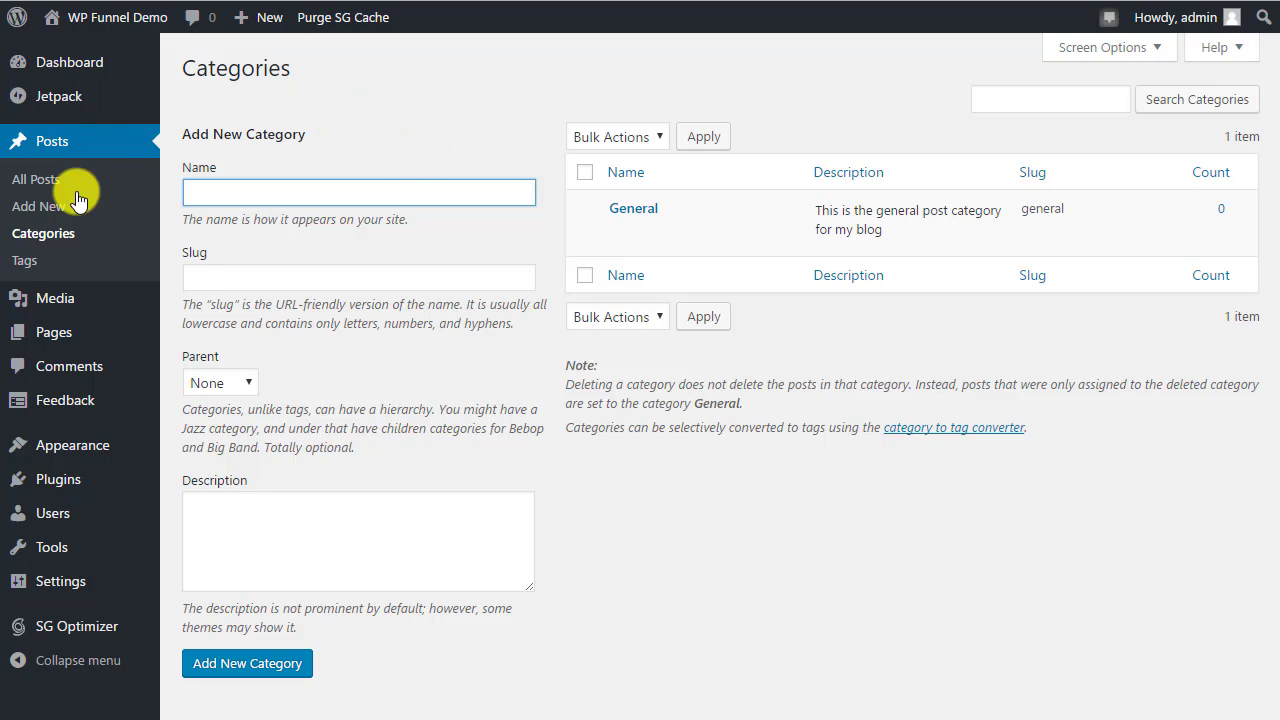
Add a post tag named Poodle without a slug or description, and permanently delete that tag again
left_click(26, 264)
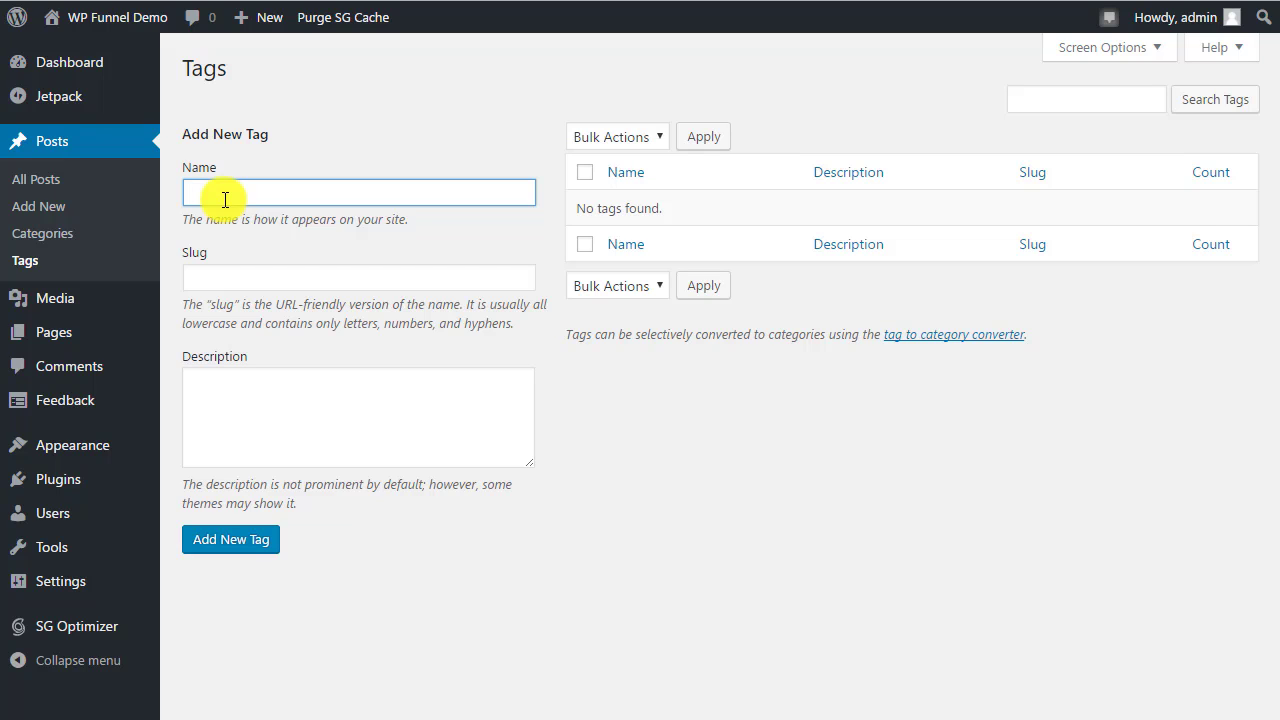
type("Poodle")
key("Tab")
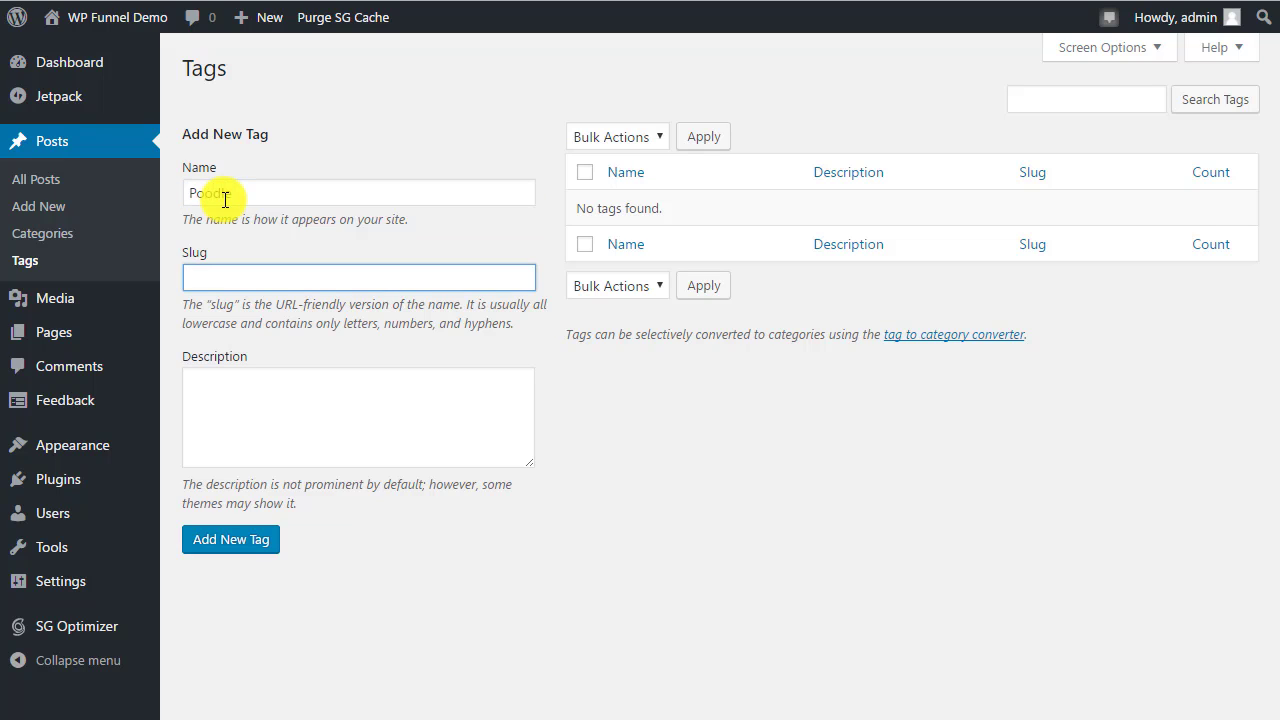
key("Tab")
left_click(255, 541)
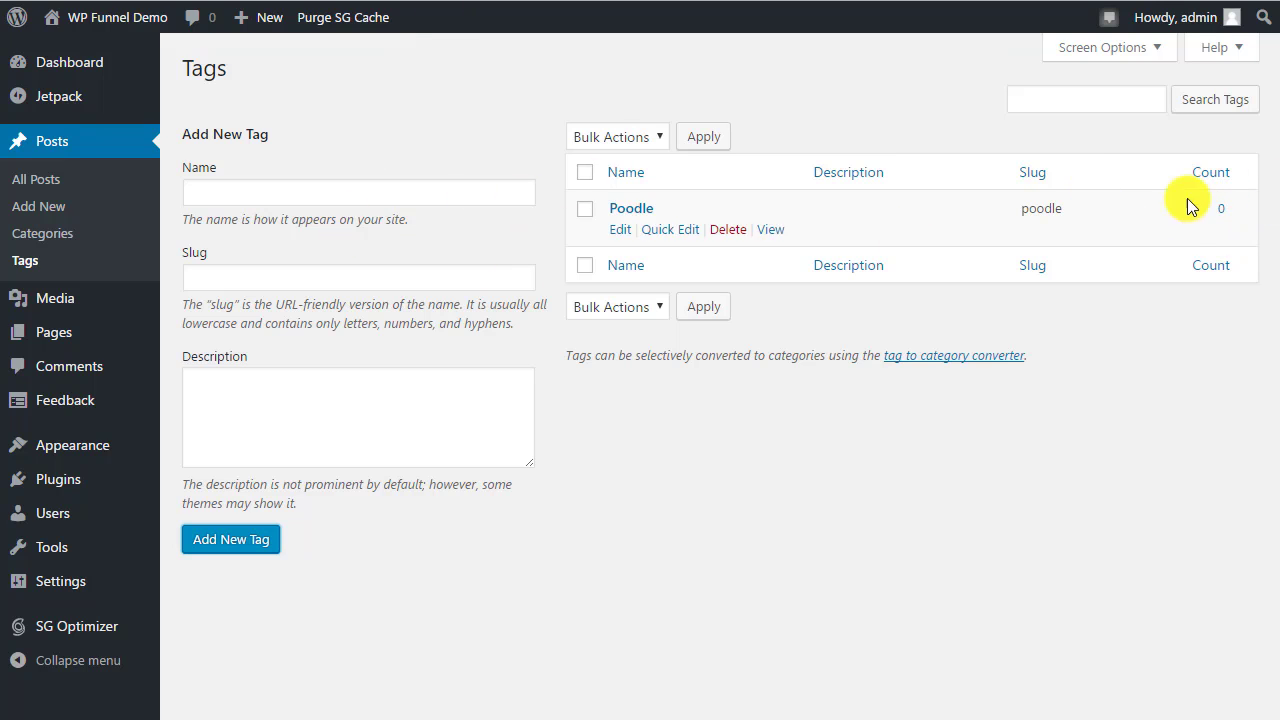
left_click(725, 230)
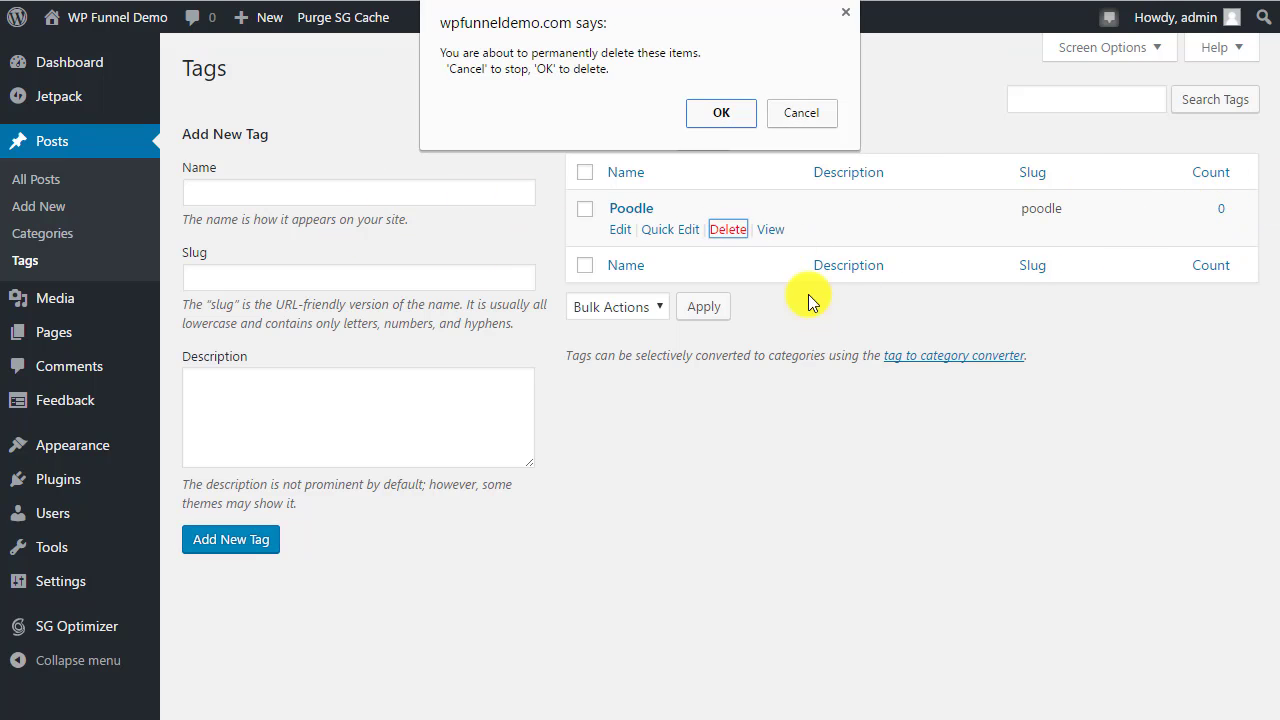
left_click(730, 118)
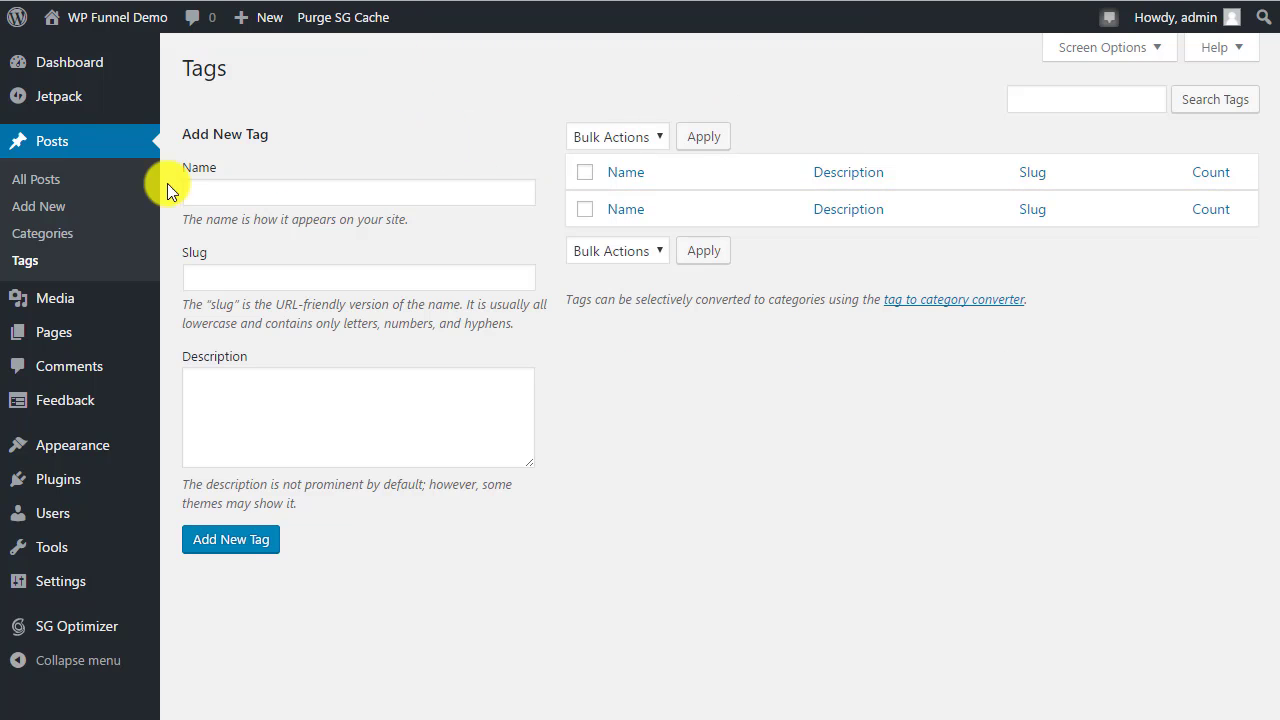
Look through the new post editor, the media library and the page for uploading new media
left_click(63, 208)
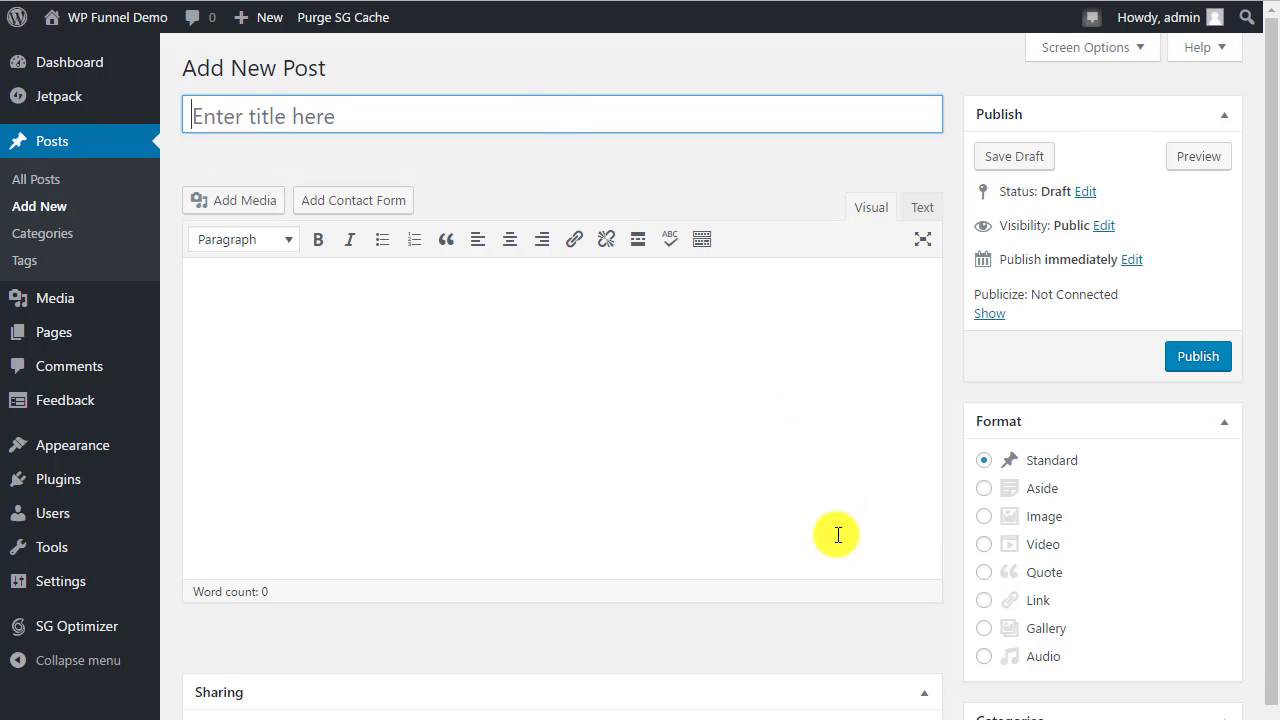
left_click(58, 294)
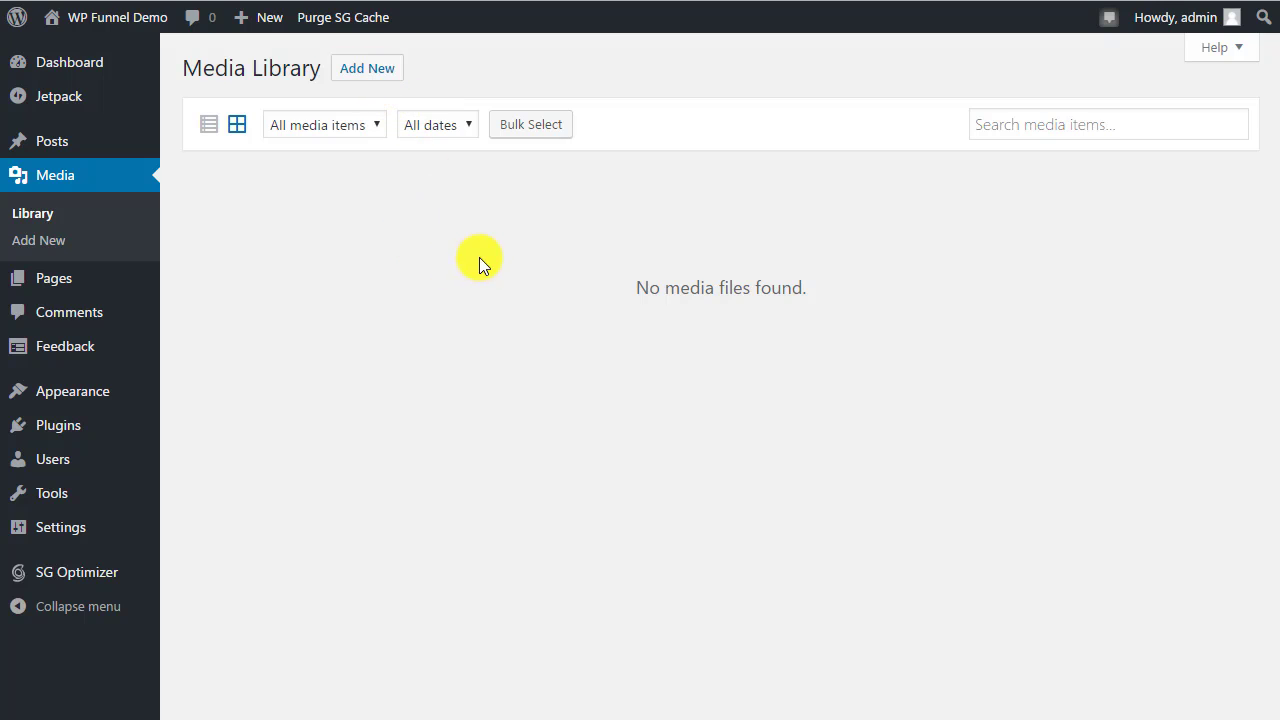
left_click(37, 246)
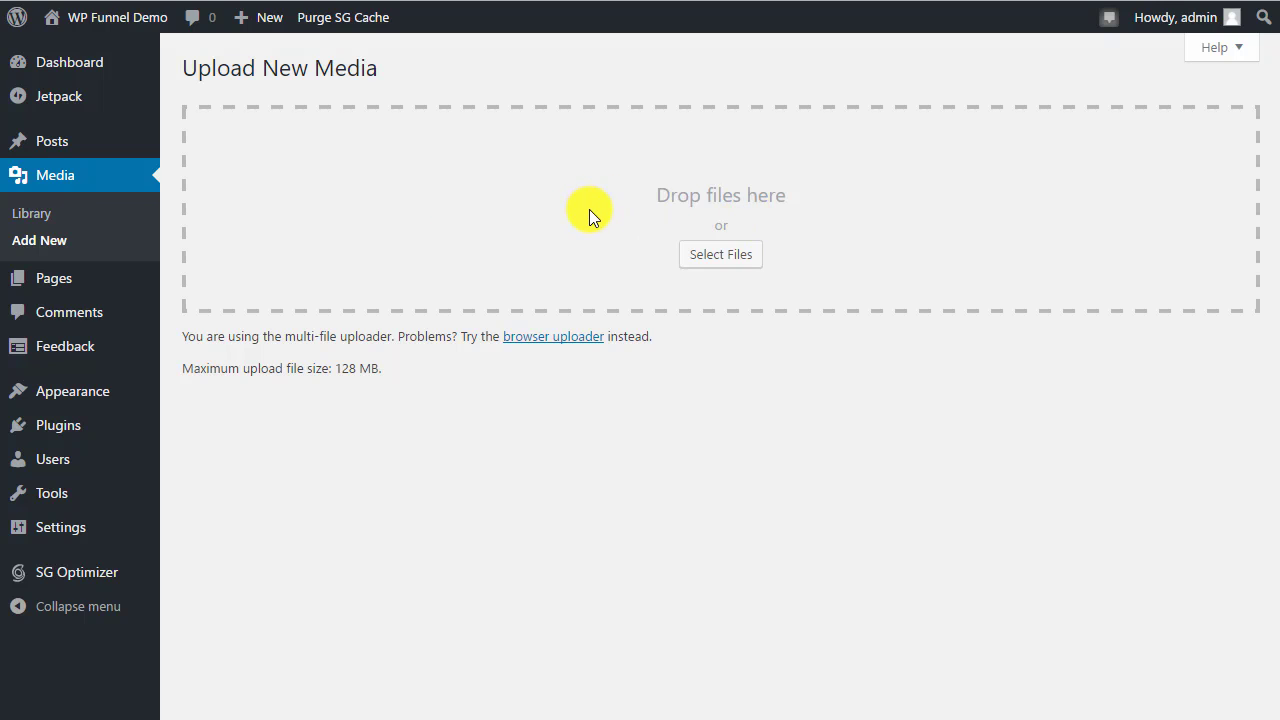
left_click(720, 254)
left_click(693, 266)
left_click(128, 212)
Look through the pages list, the new page editor, and the comments and feedback pages
left_click(55, 280)
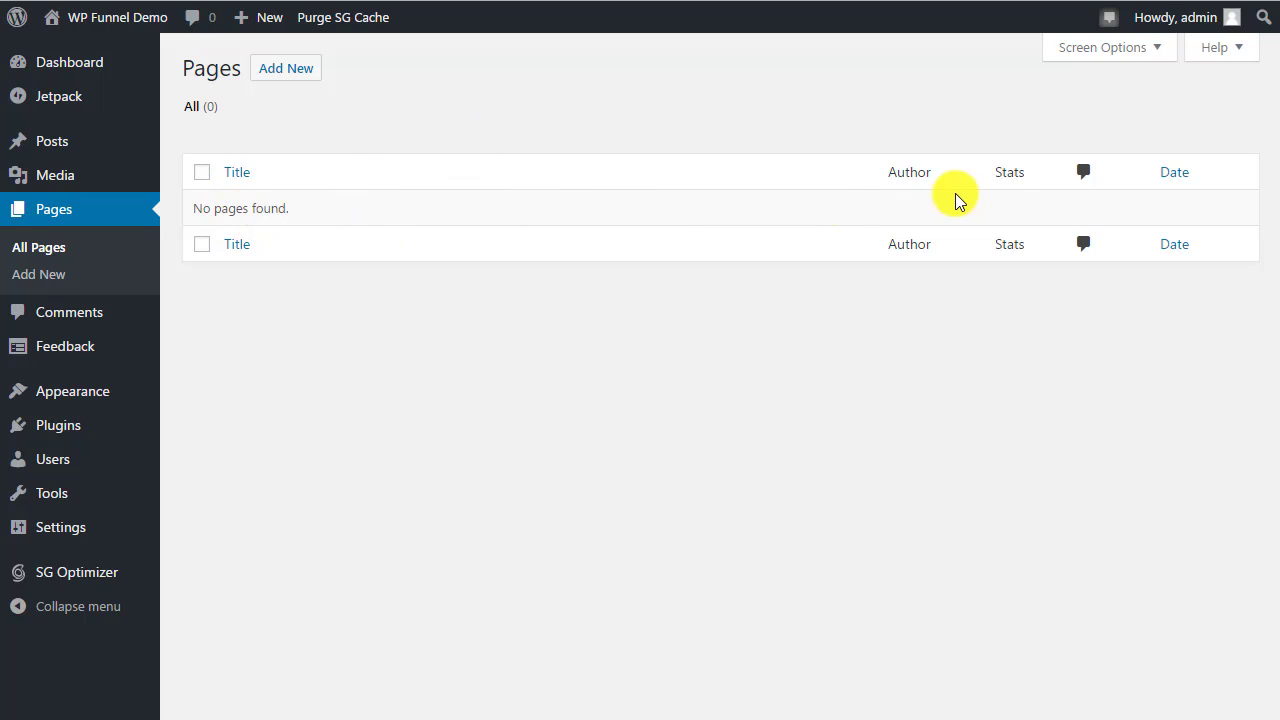
left_click(284, 72)
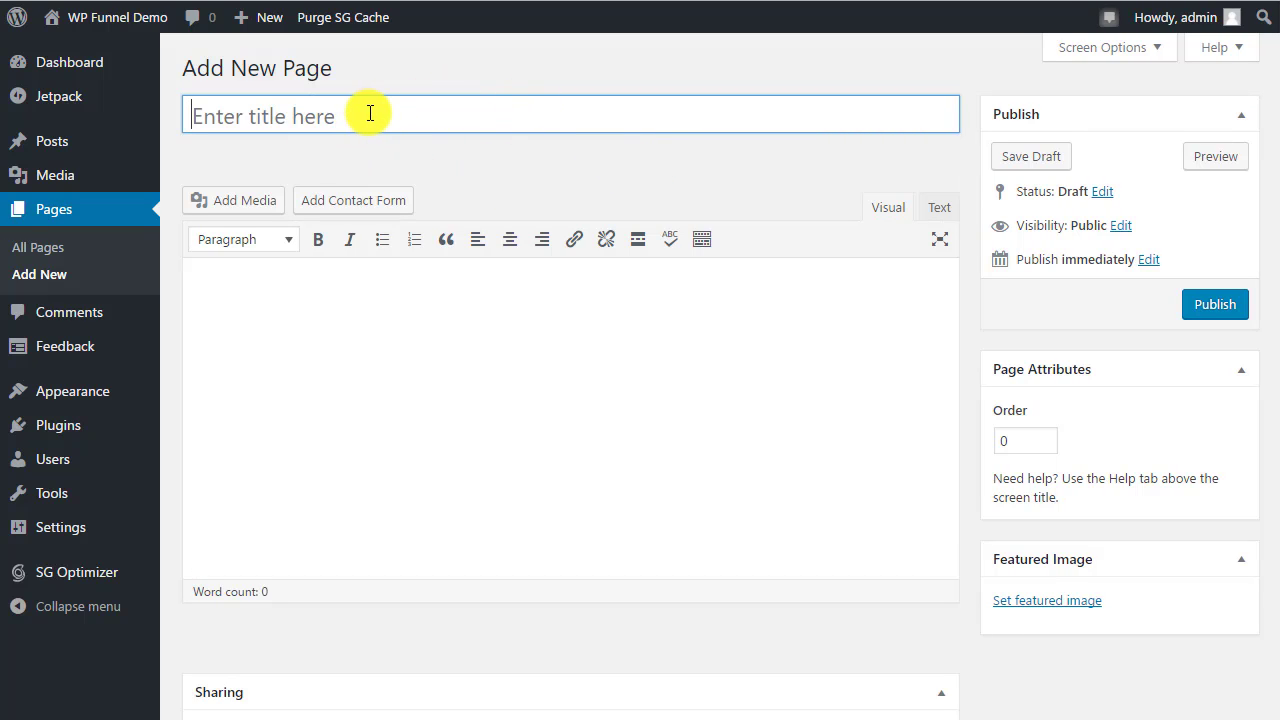
left_click(65, 205)
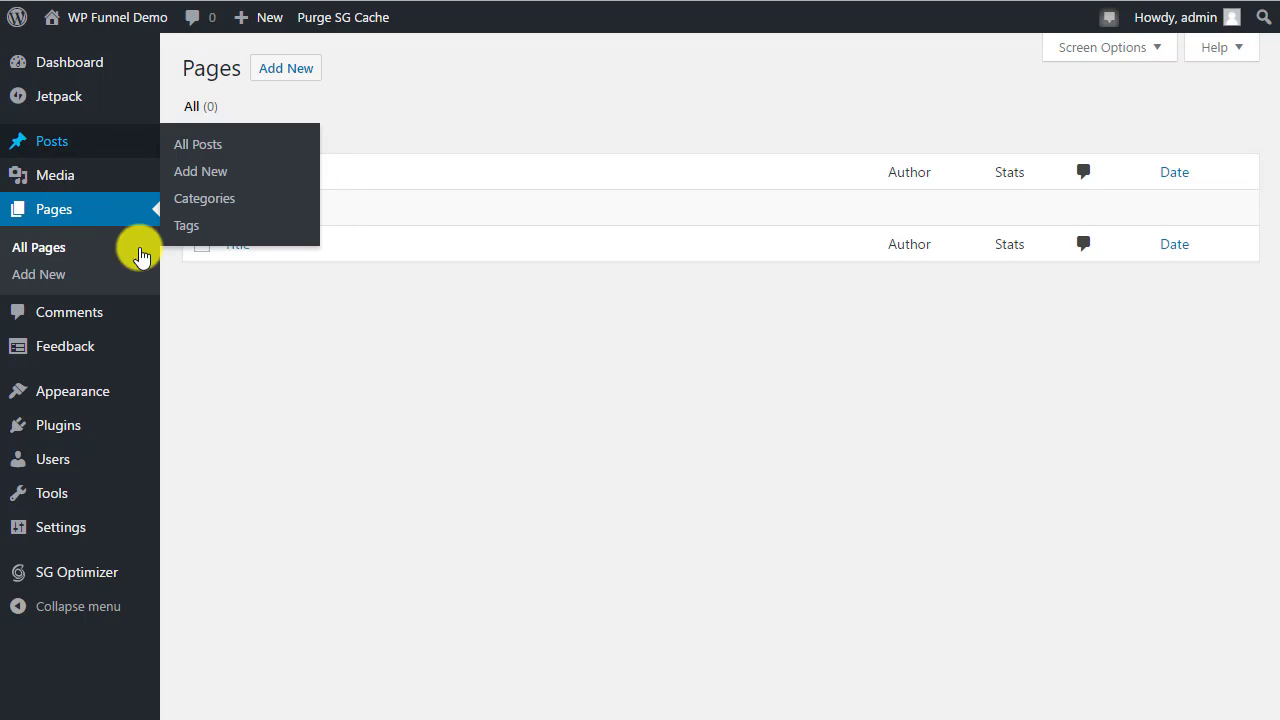
left_click(62, 314)
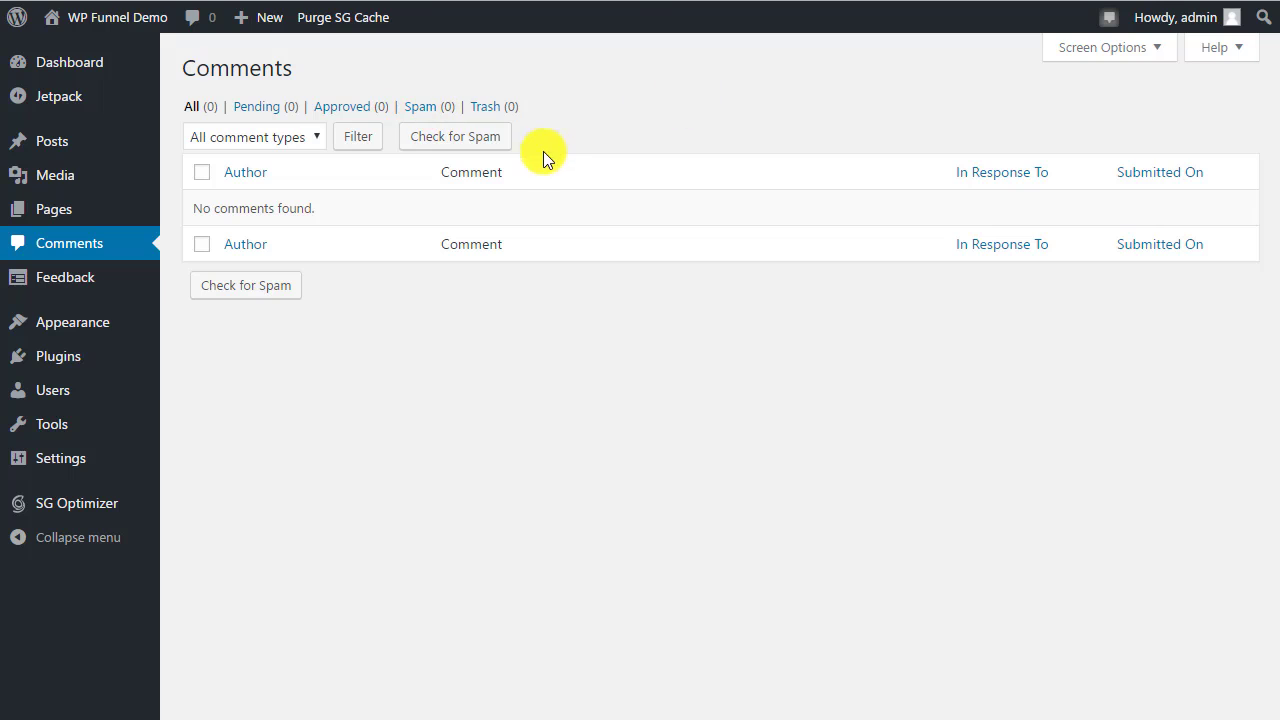
left_click(70, 276)
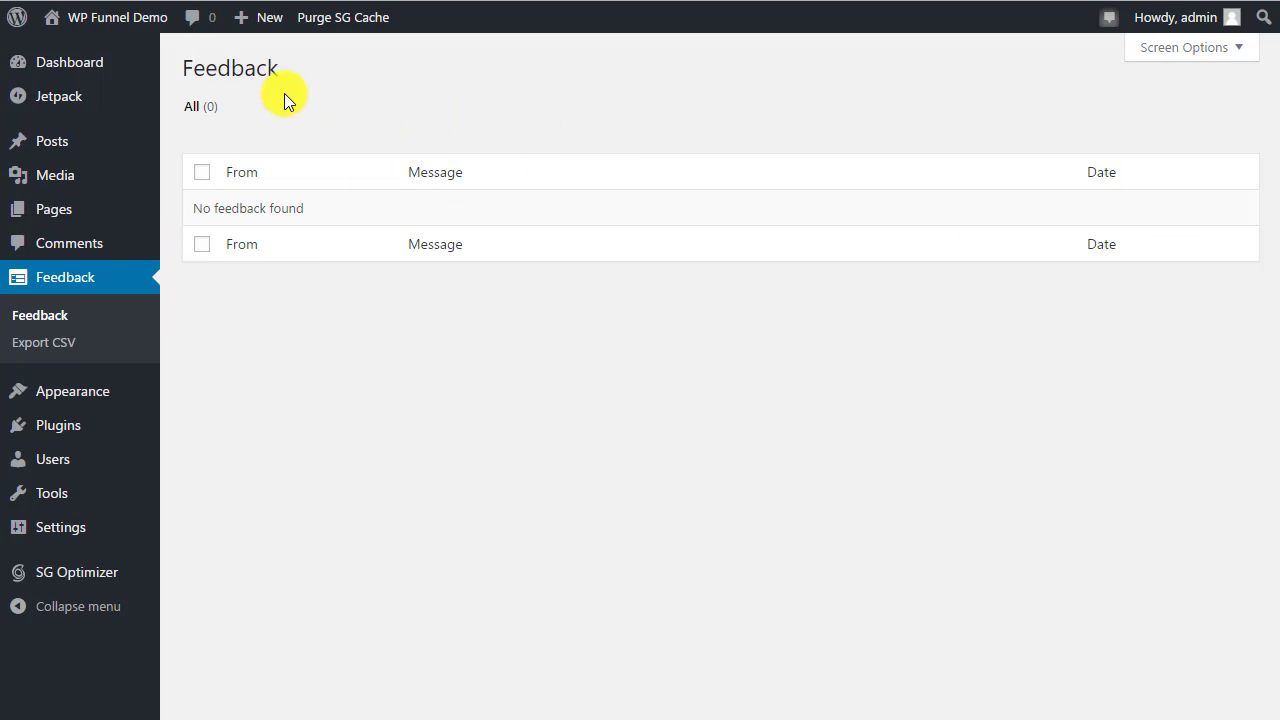
View the installed themes and look at the customizer for the active Twenty Seventeen theme, closing it without changes
mouse_move(88, 393)
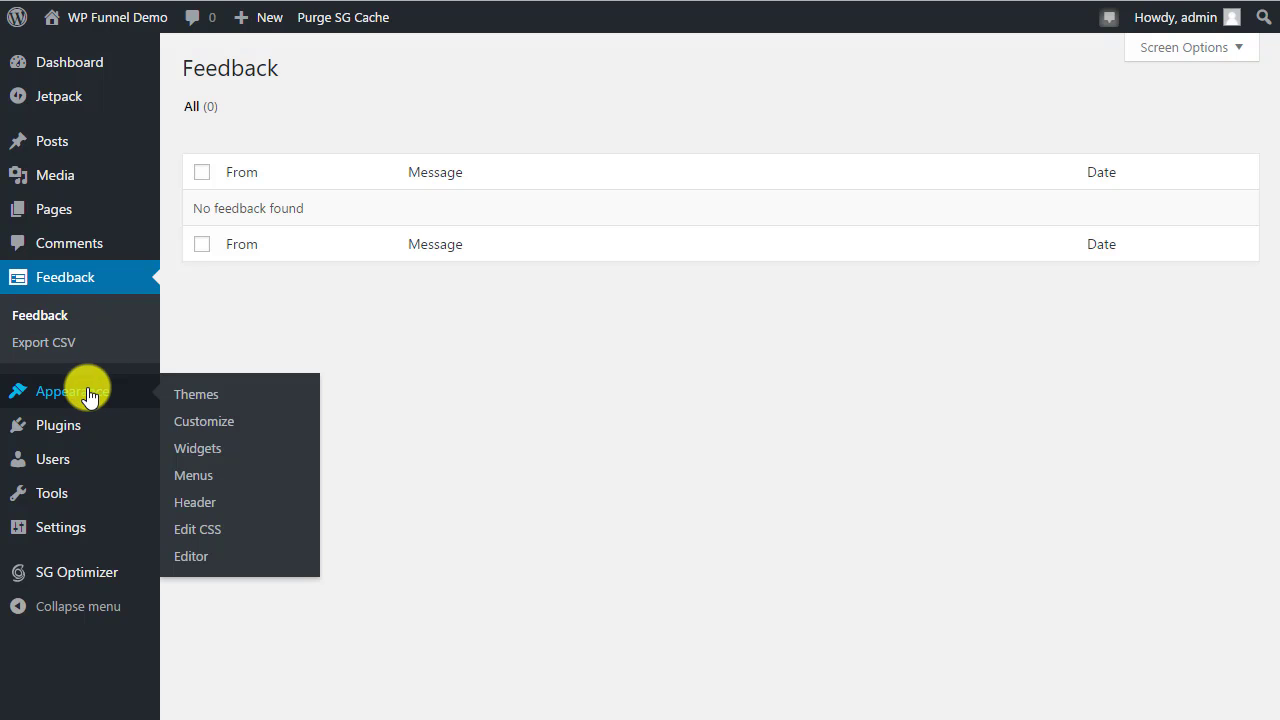
left_click(191, 394)
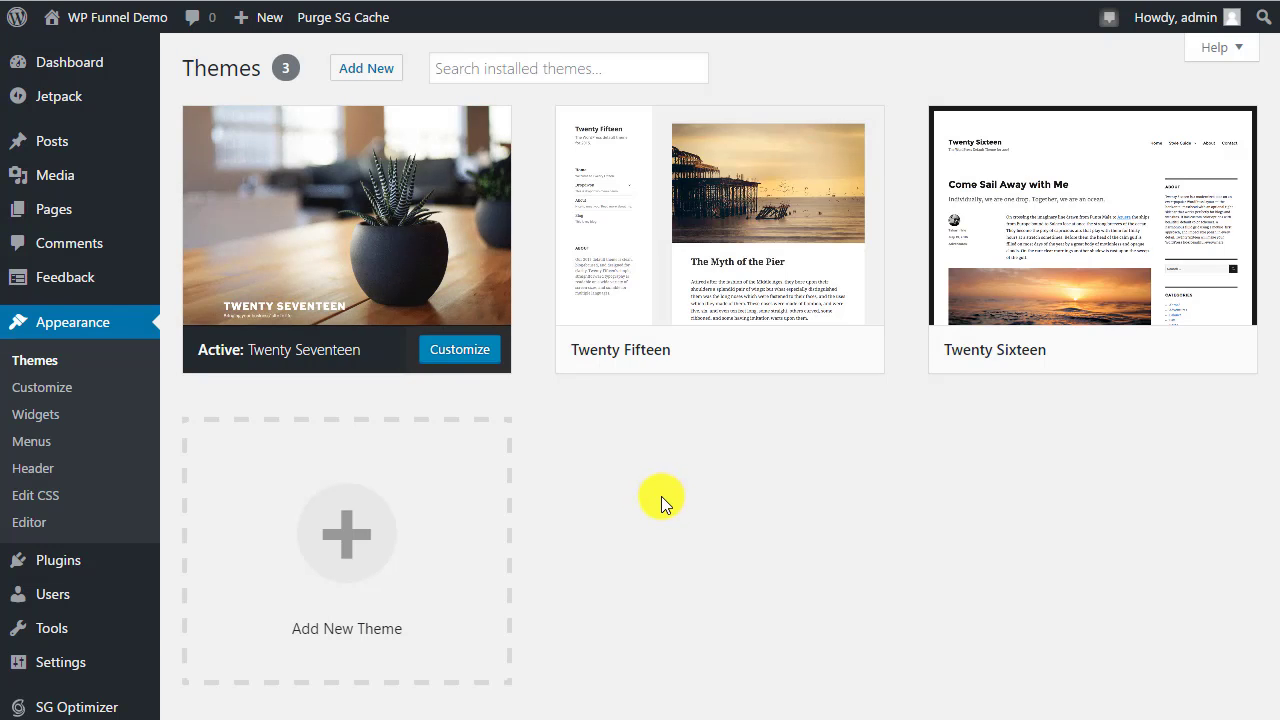
mouse_move(317, 249)
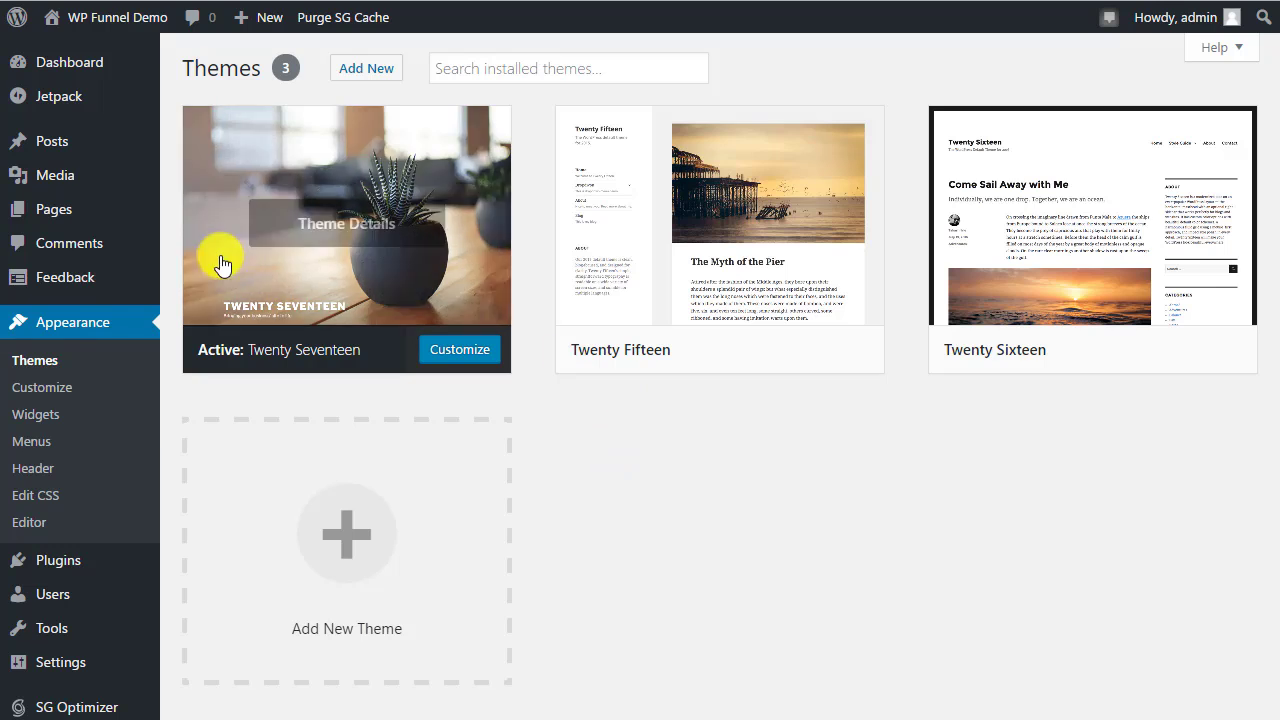
left_click(36, 393)
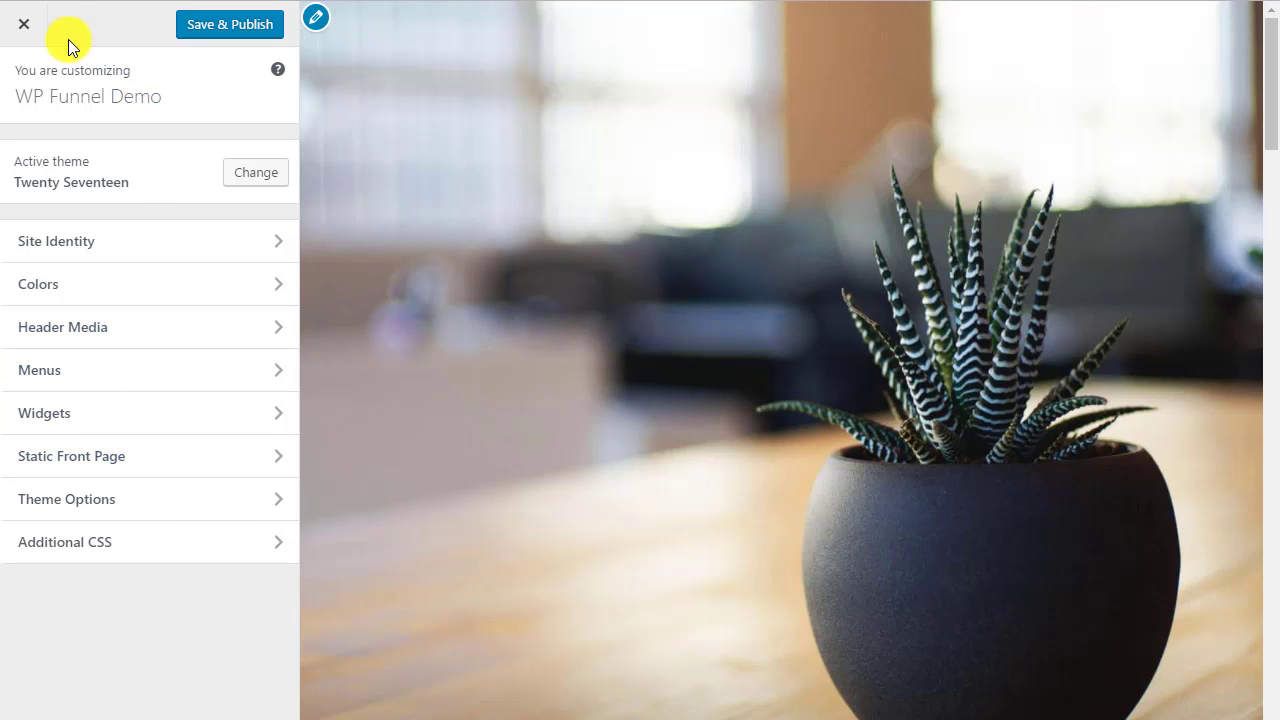
left_click(25, 32)
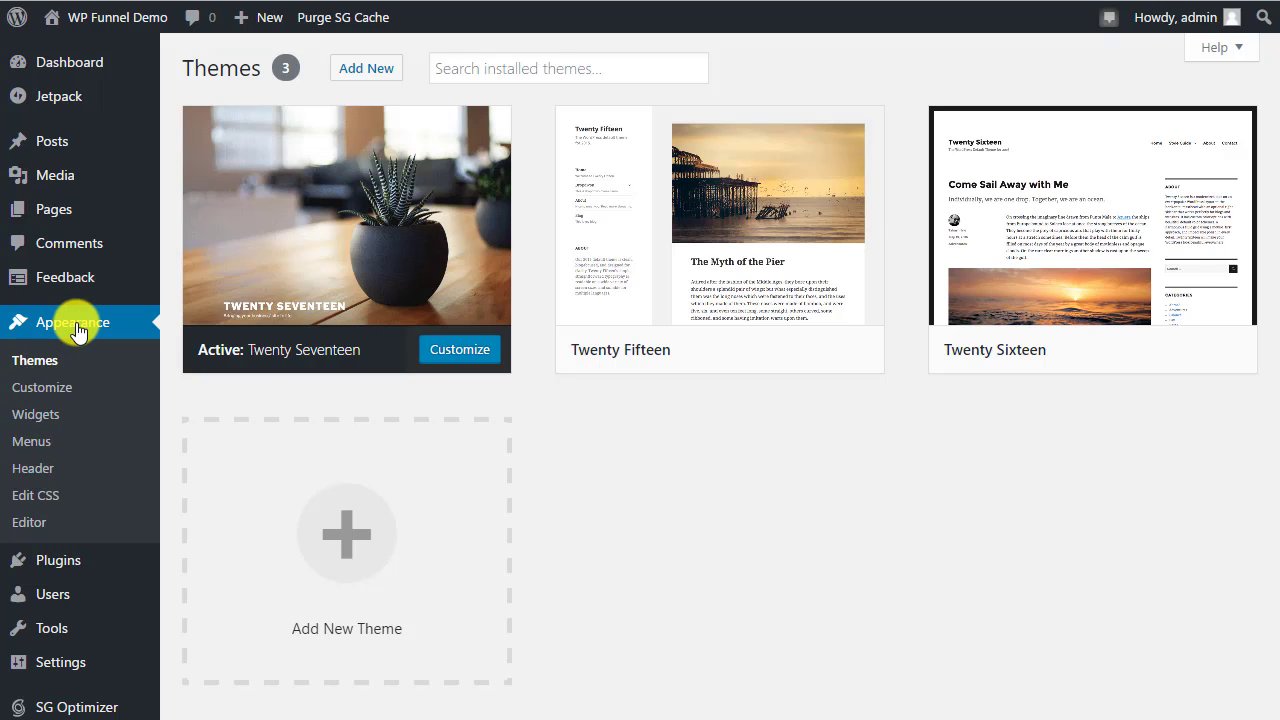
Review the installed plugins and the featured plugins available to add
left_click(62, 562)
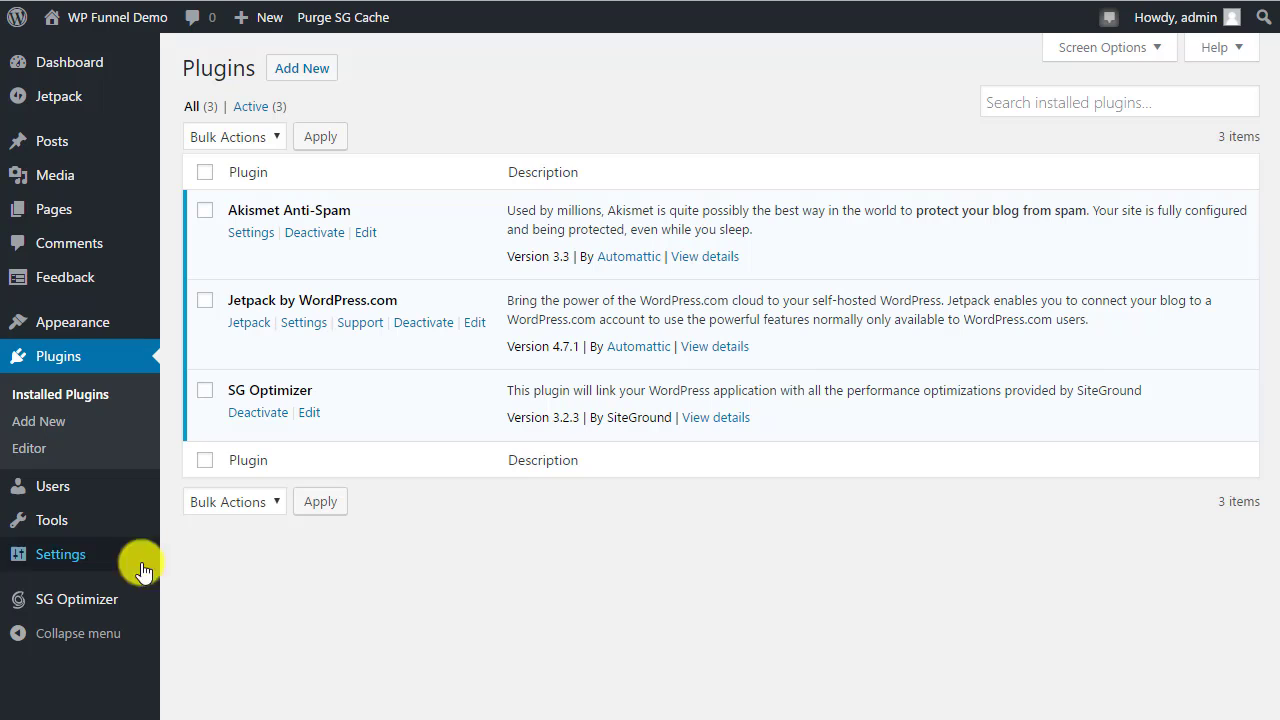
left_click(305, 72)
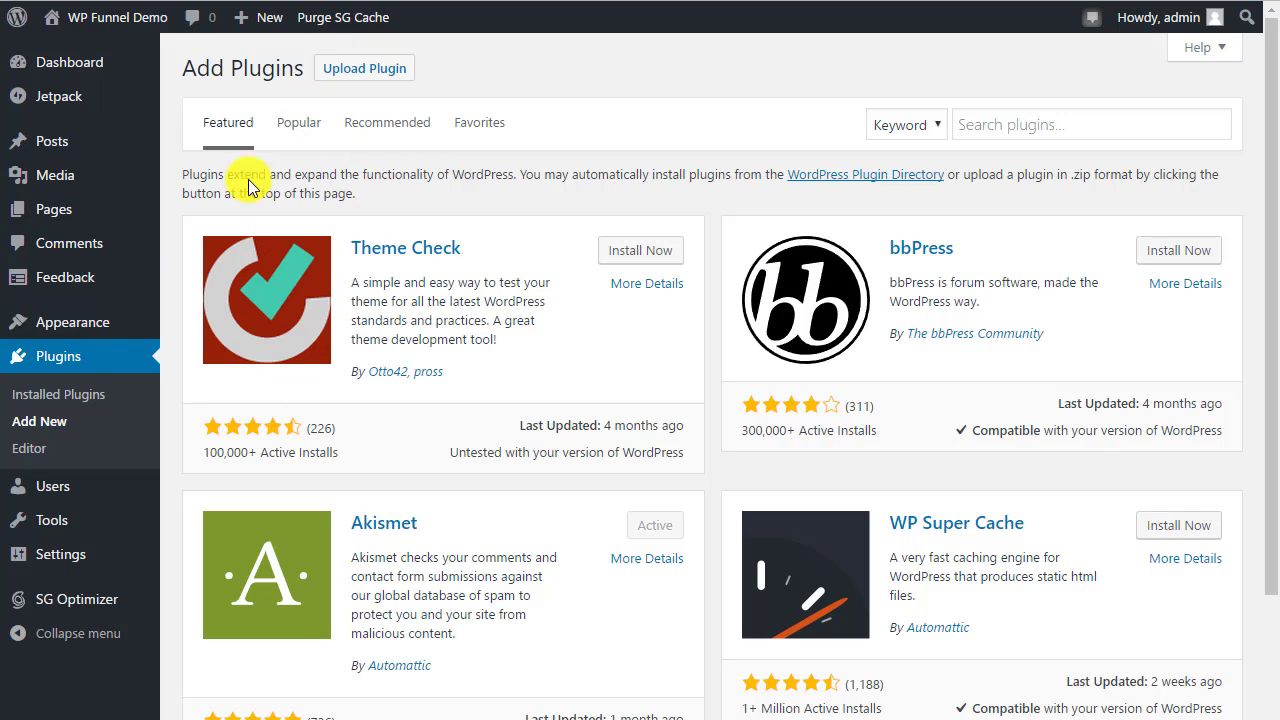
Open the admin user's profile for editing and fill in the user's first and last name
left_click(50, 495)
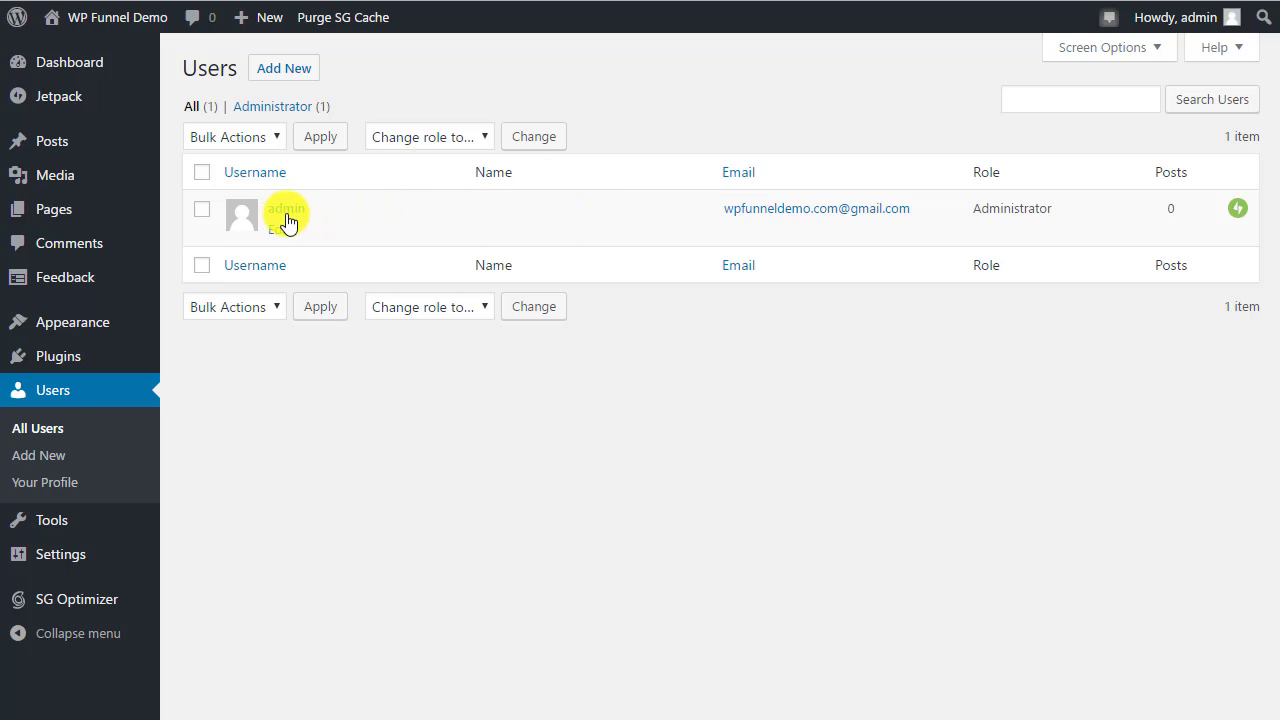
left_click(279, 232)
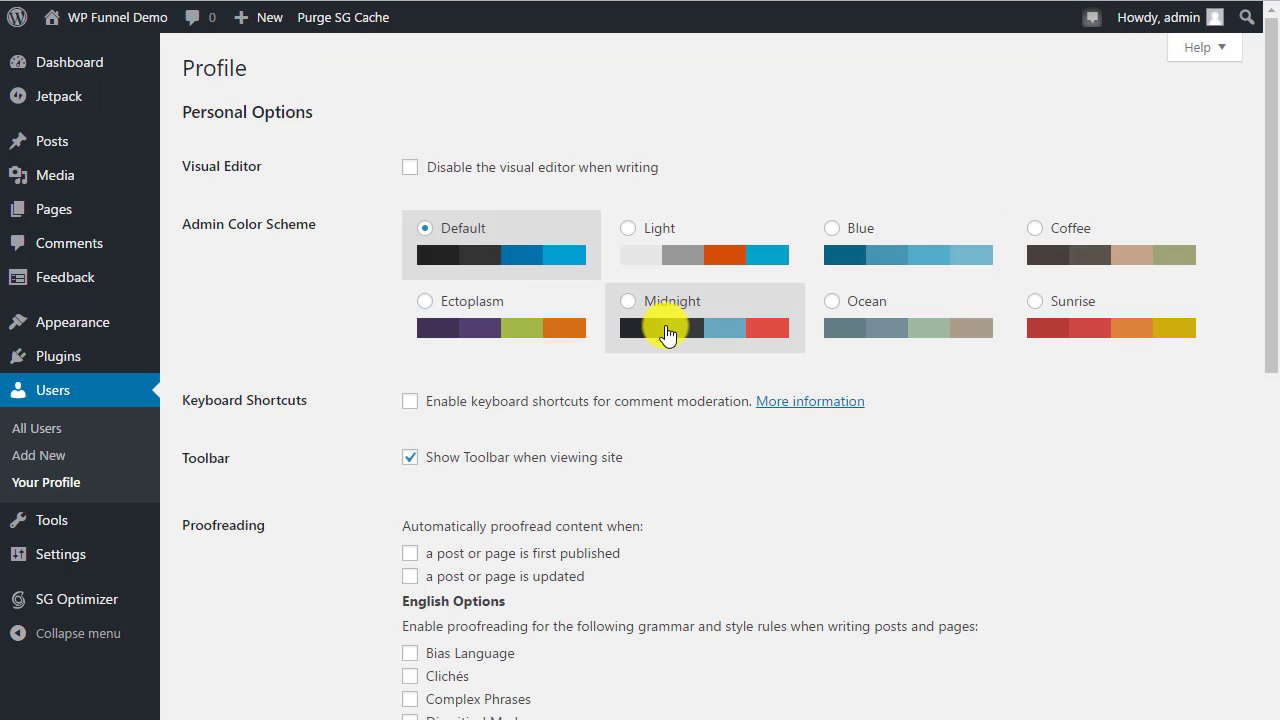
scroll(540, 310, "down", 9)
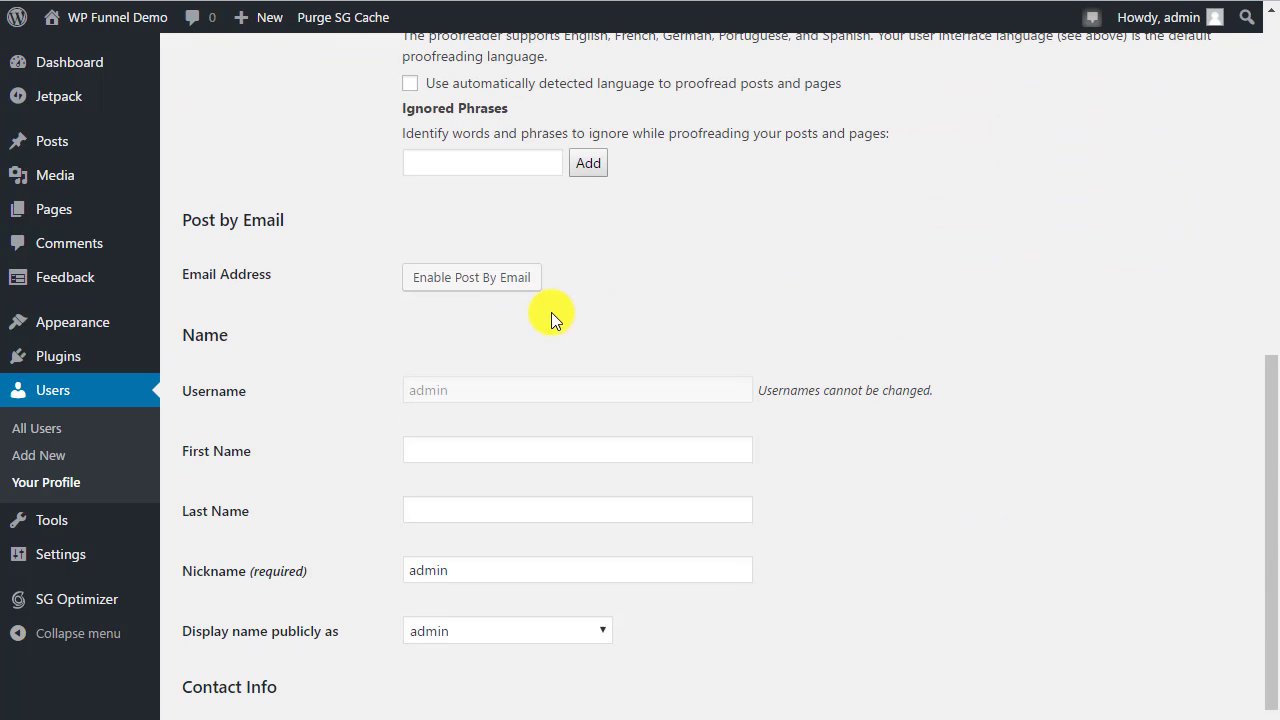
scroll(551, 318, "down", 3)
scroll(569, 297, "up", 2)
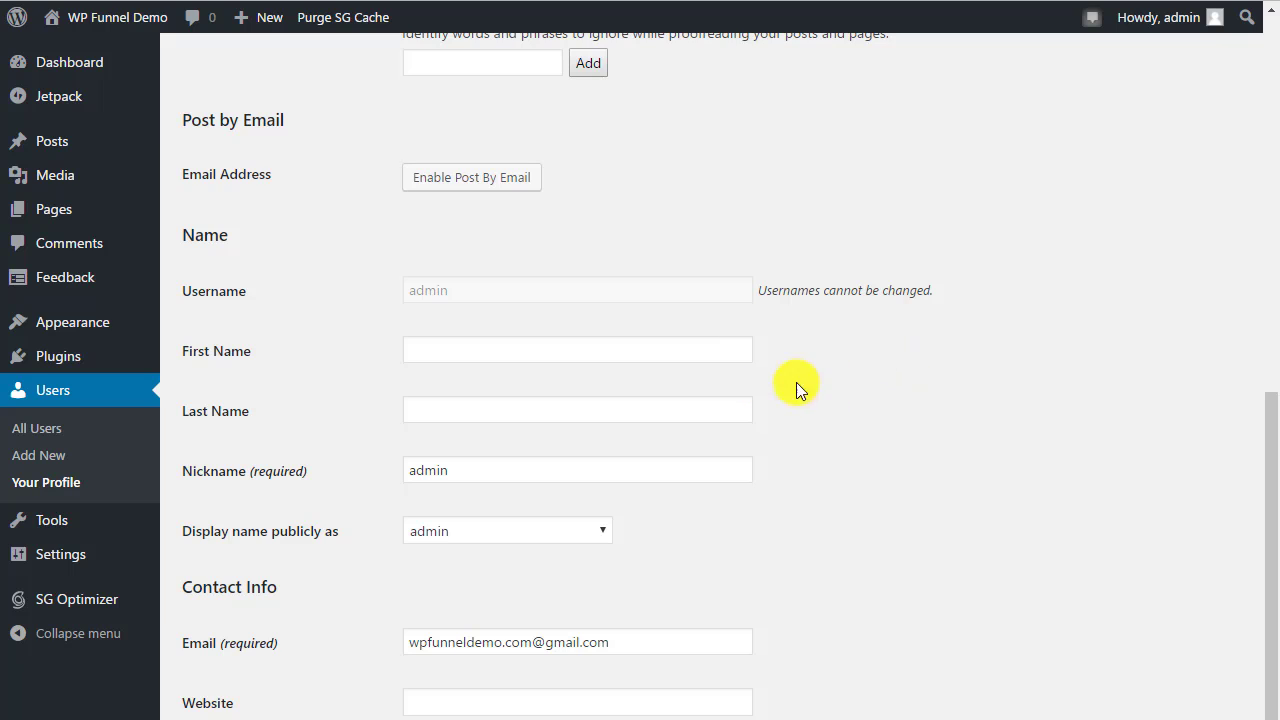
scroll(760, 386, "down", 1)
scroll(760, 386, "up", 1)
left_click(486, 349)
type("Steve")
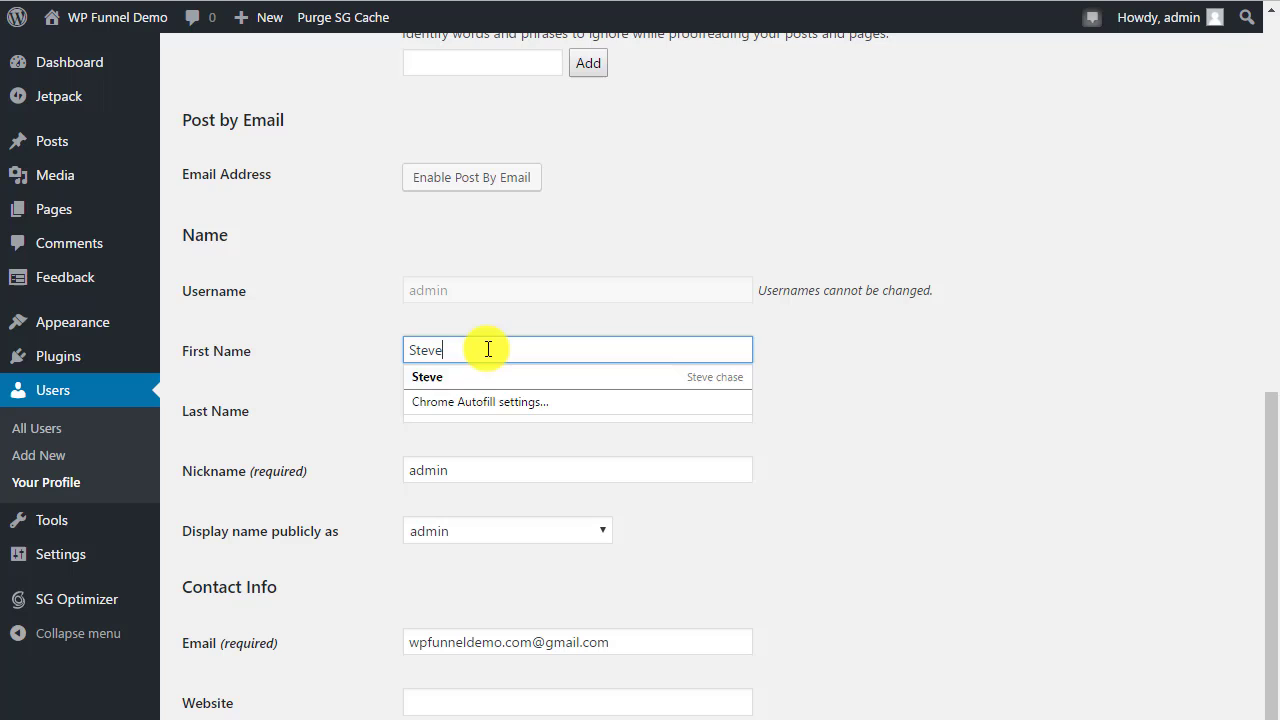
key("Tab")
type("Chase")
key("Tab")
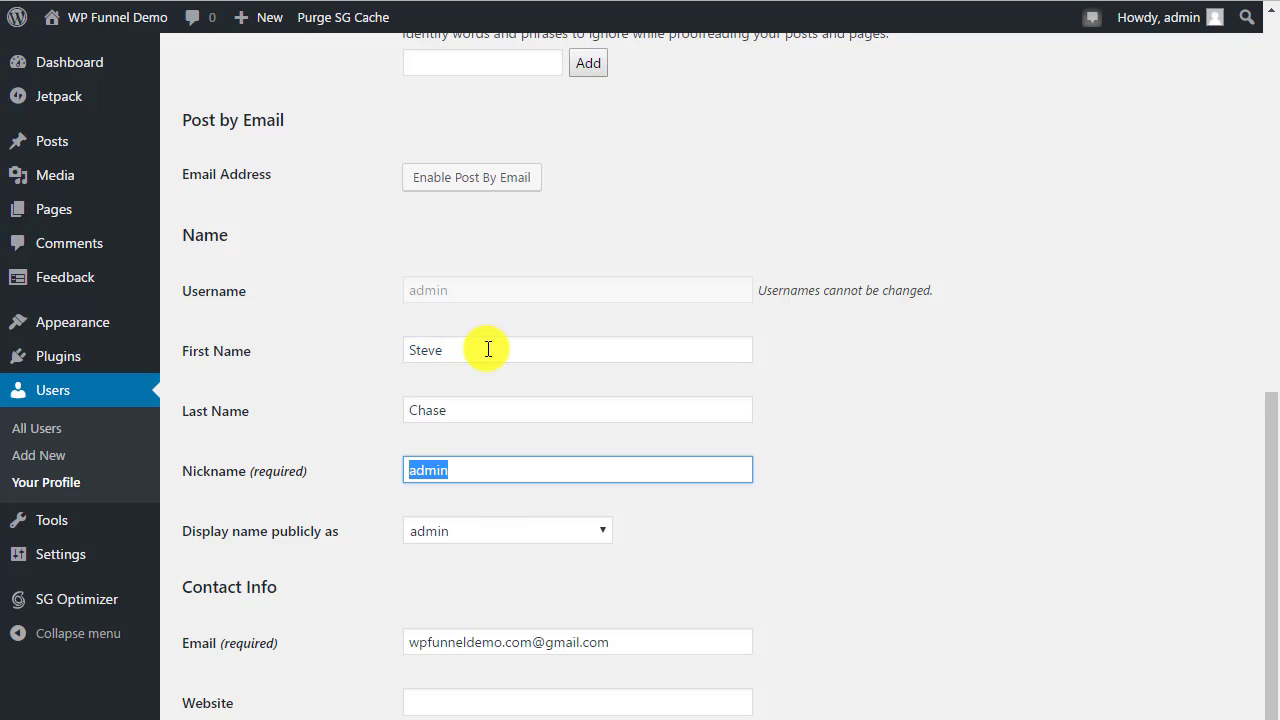
Replace the profile's nickname with the user's first name and choose that name as the public display name
key("BackSpace")
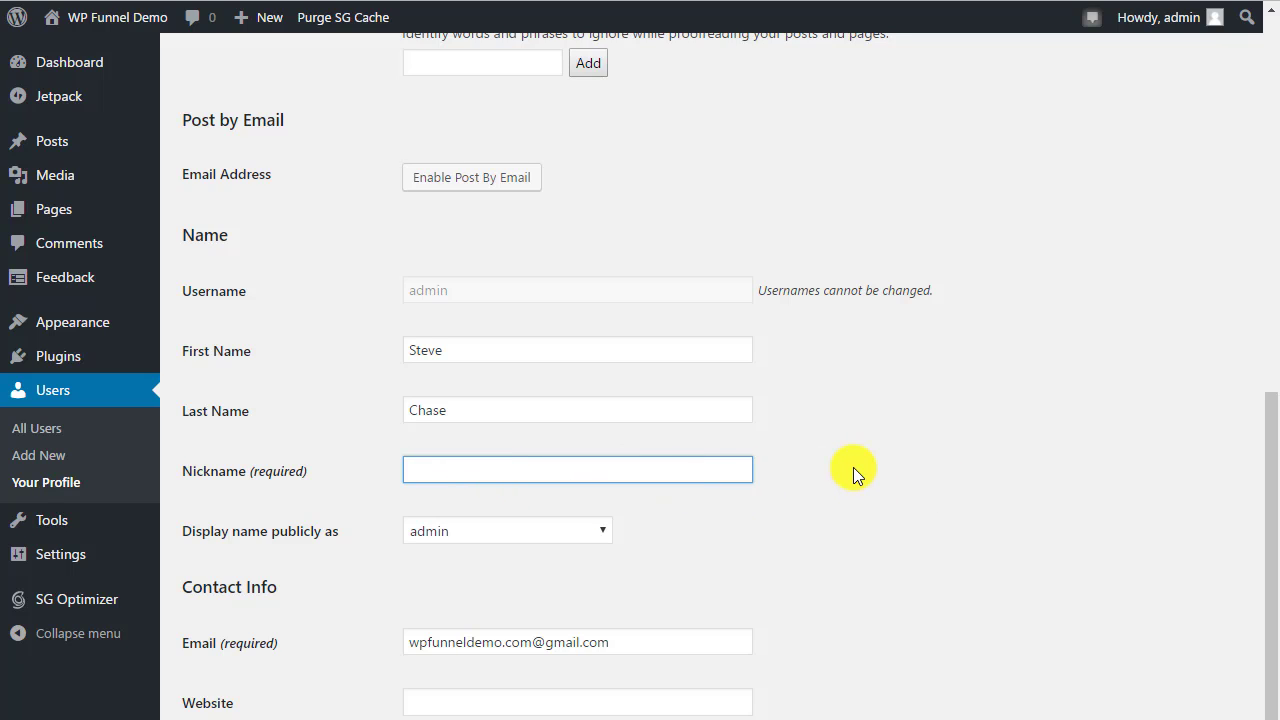
type("Steve")
key("Tab")
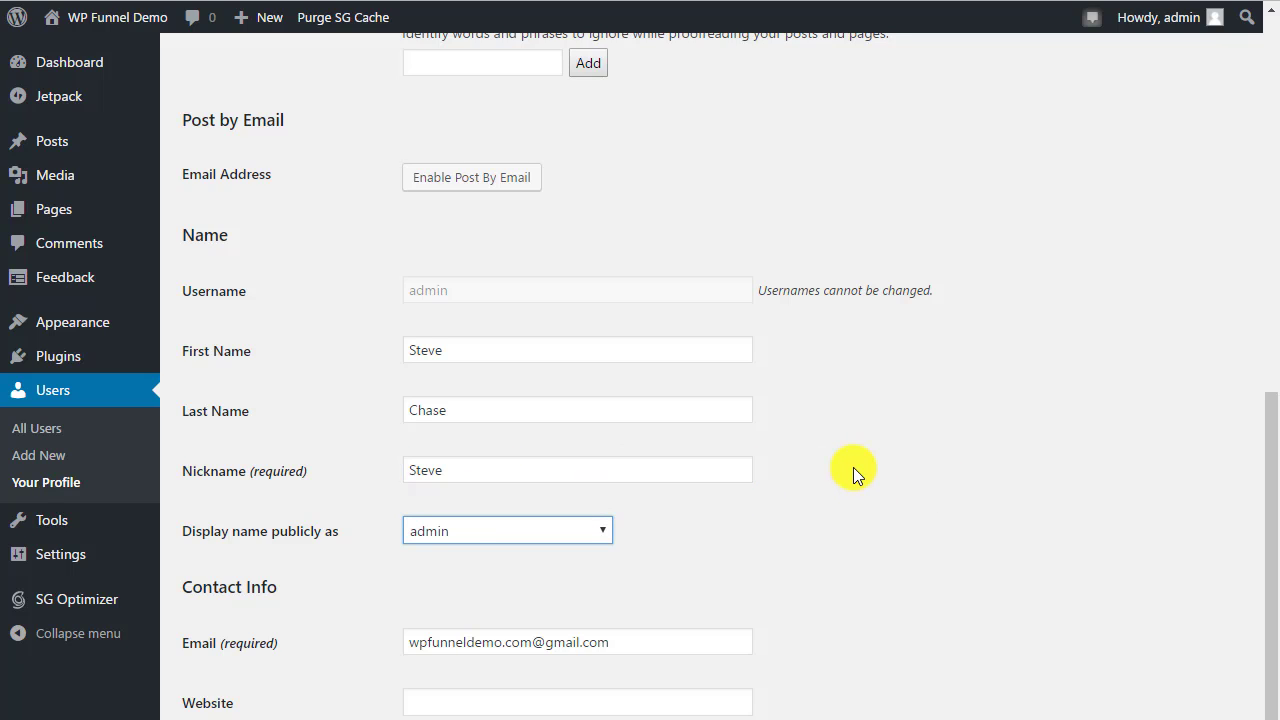
scroll(854, 467, "down", 1)
left_click(480, 432)
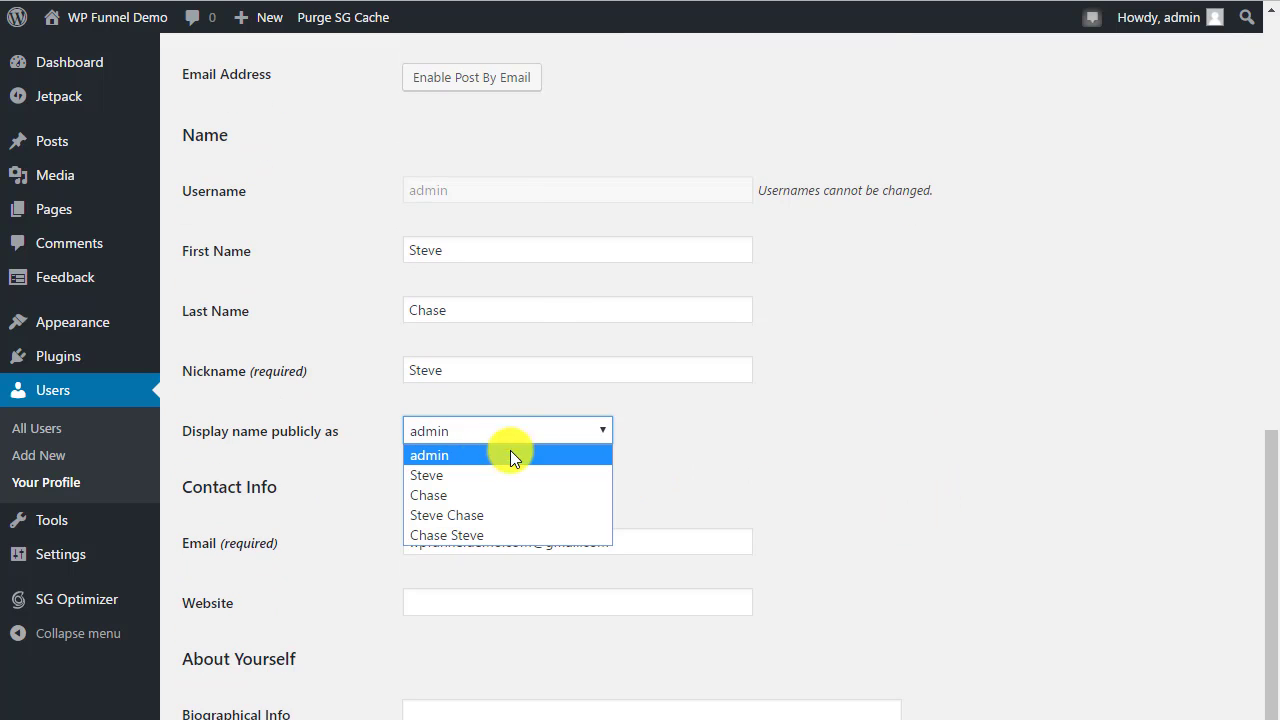
left_click(446, 478)
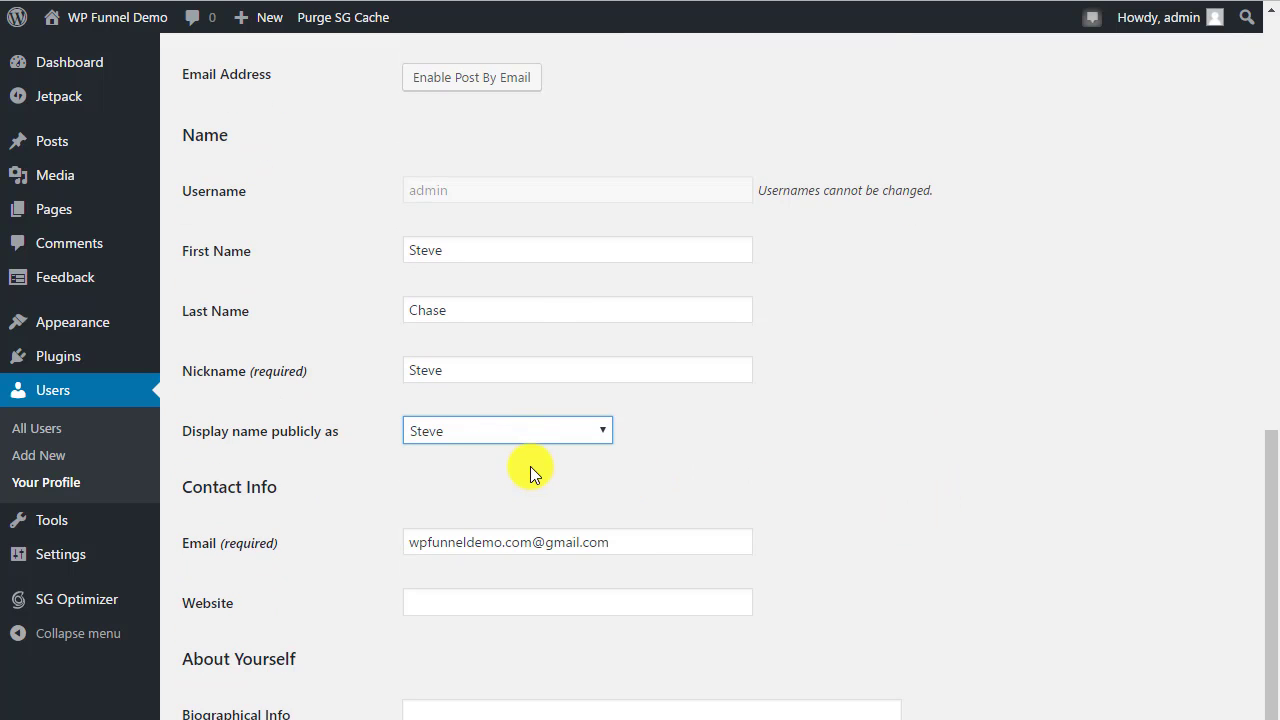
Check the contact, biography and profile picture sections and save the profile changes
scroll(402, 527, "down", 2)
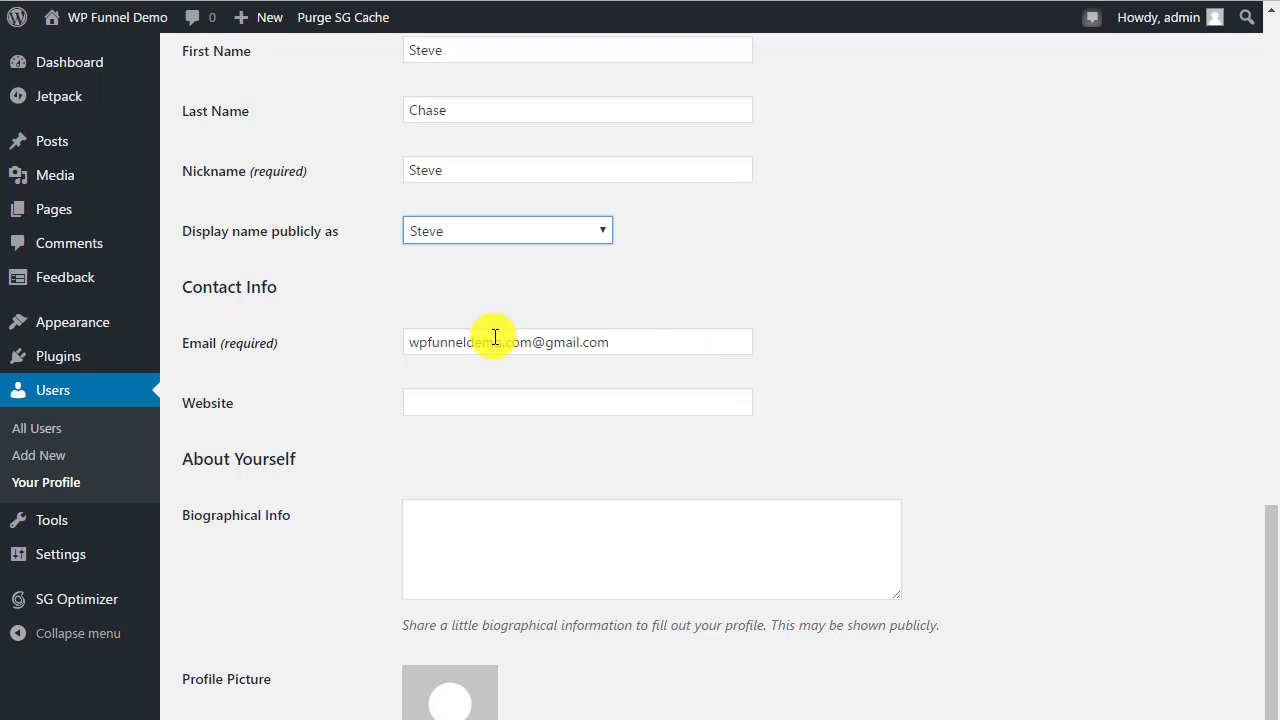
scroll(609, 380, "down", 2)
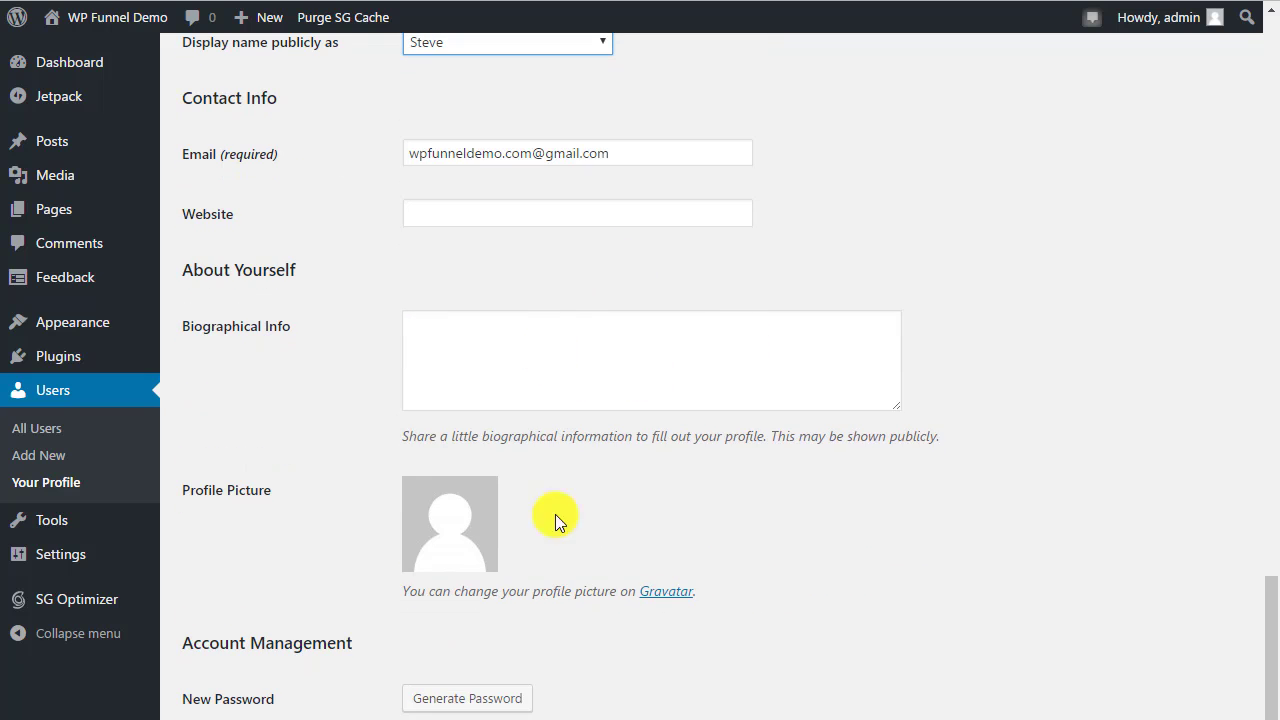
scroll(416, 372, "up", 5)
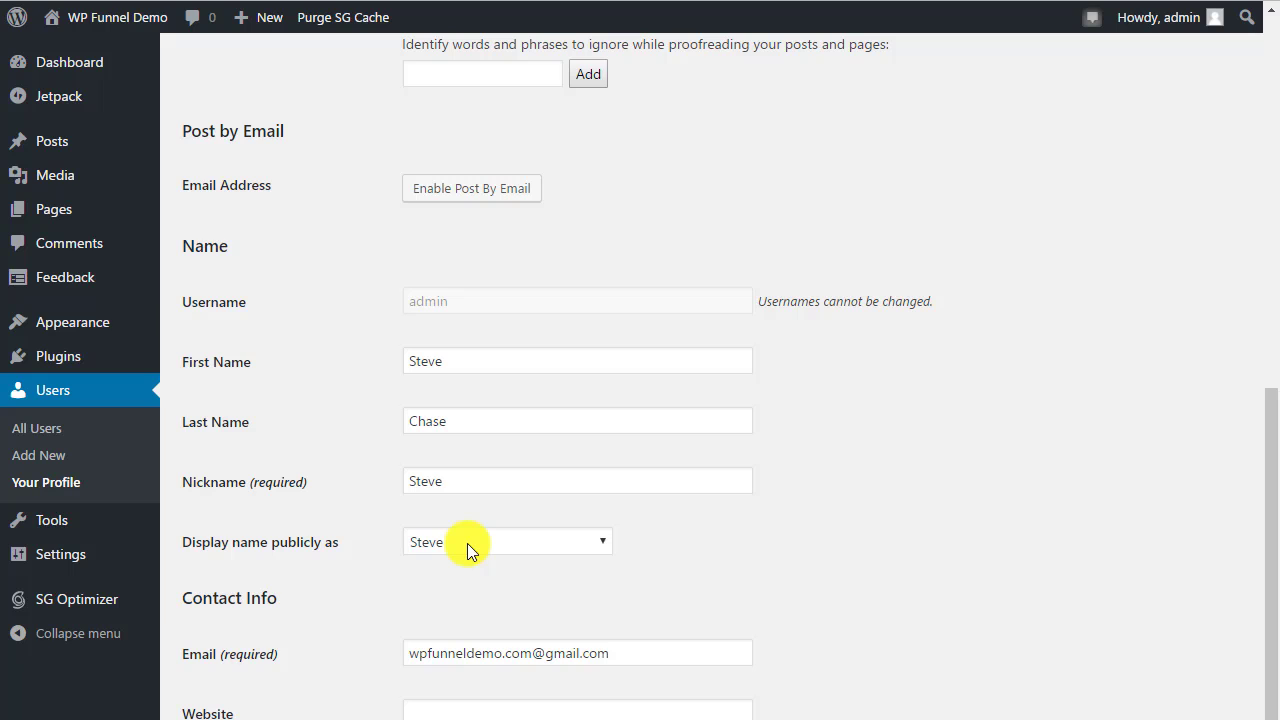
scroll(467, 543, "down", 5)
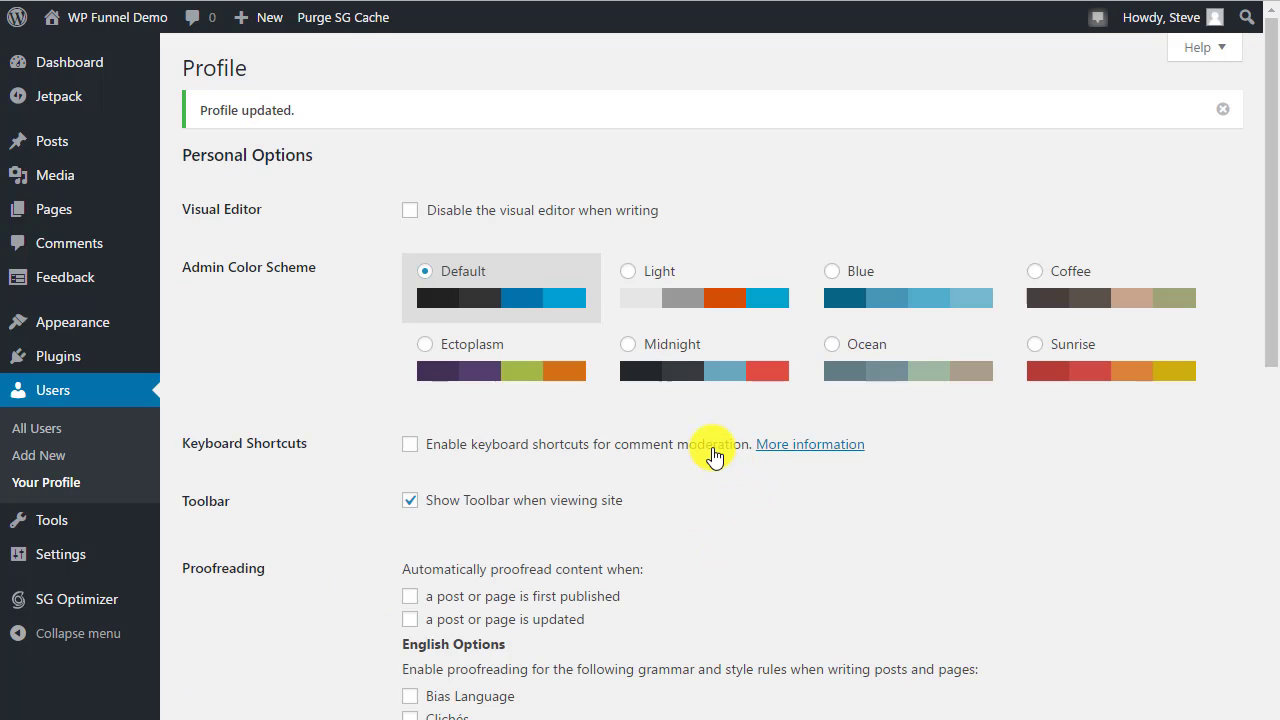
View the available tools page and look through the site's general settings
left_click(62, 520)
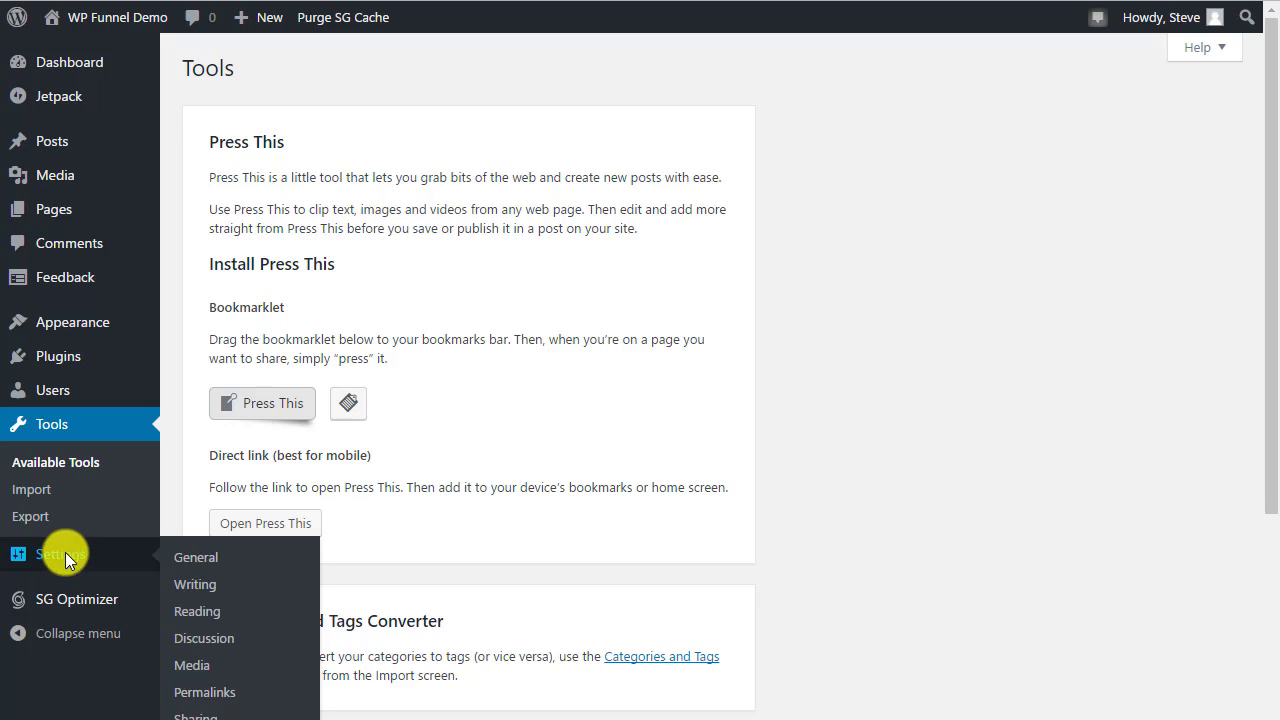
left_click(64, 555)
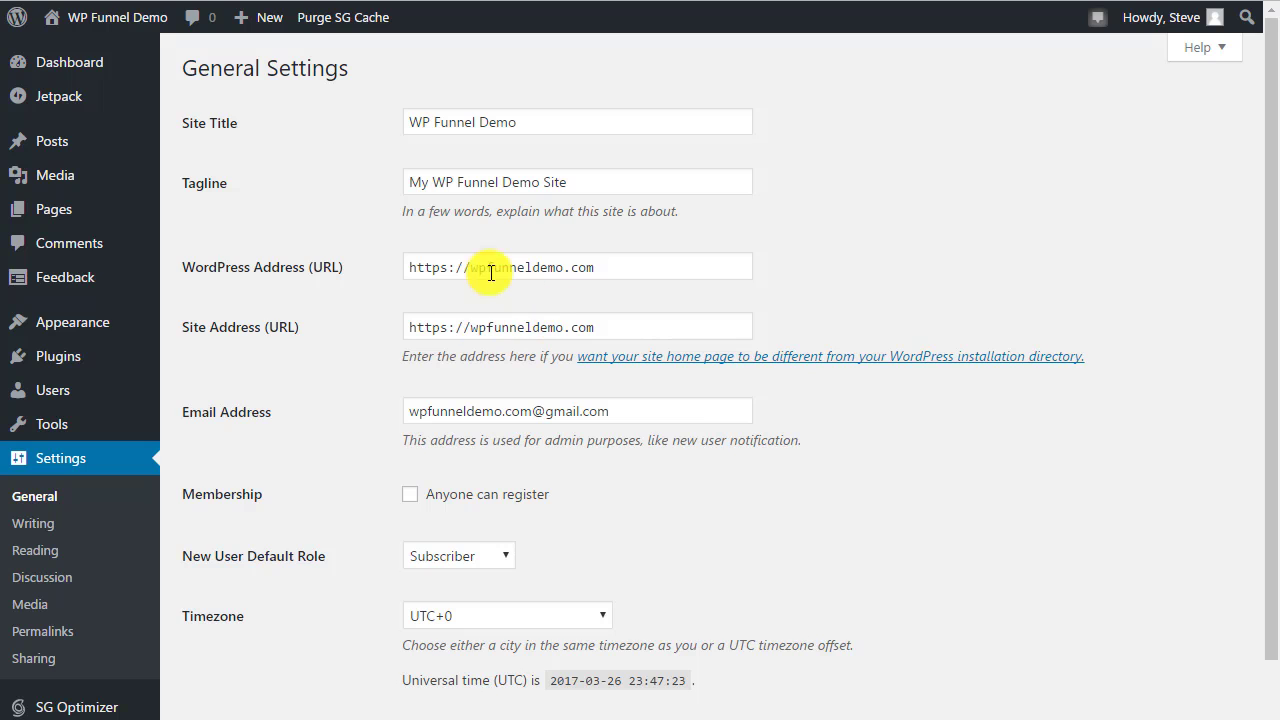
scroll(652, 413, "down", 3)
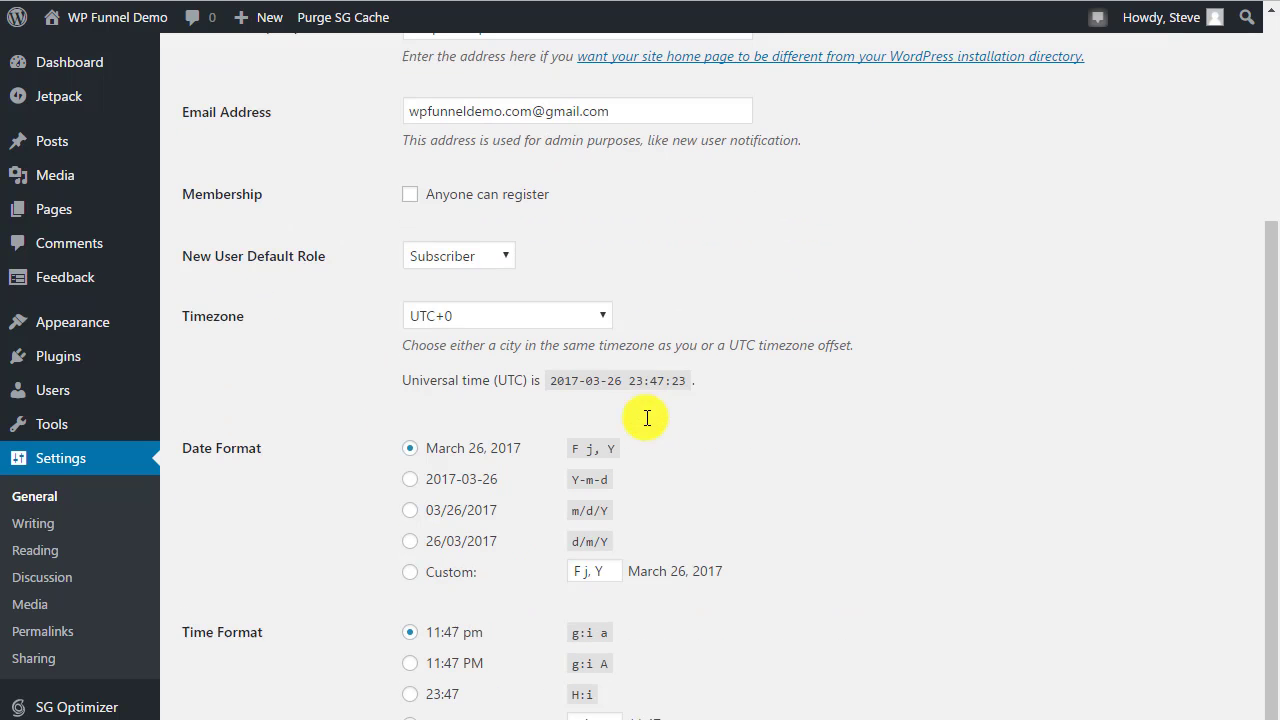
scroll(420, 262, "up", 1)
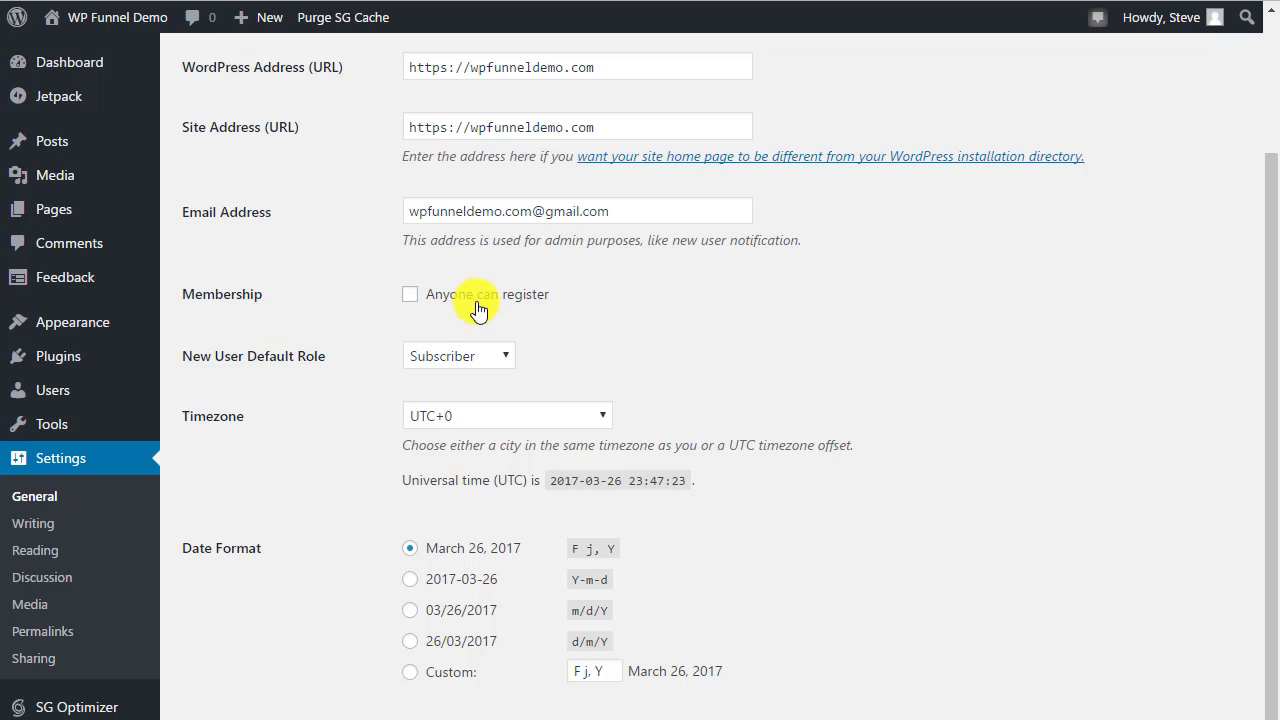
scroll(595, 317, "down", 2)
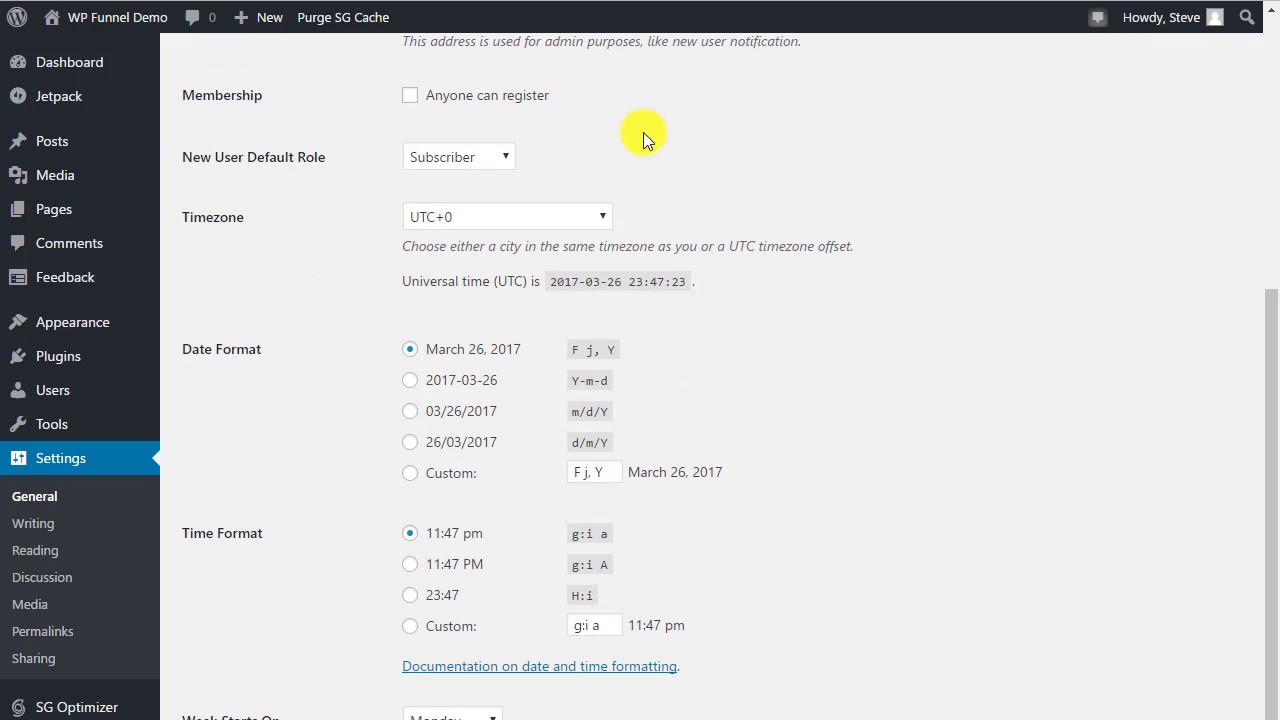
Set the site's timezone to Chicago in the general settings
left_click(471, 218)
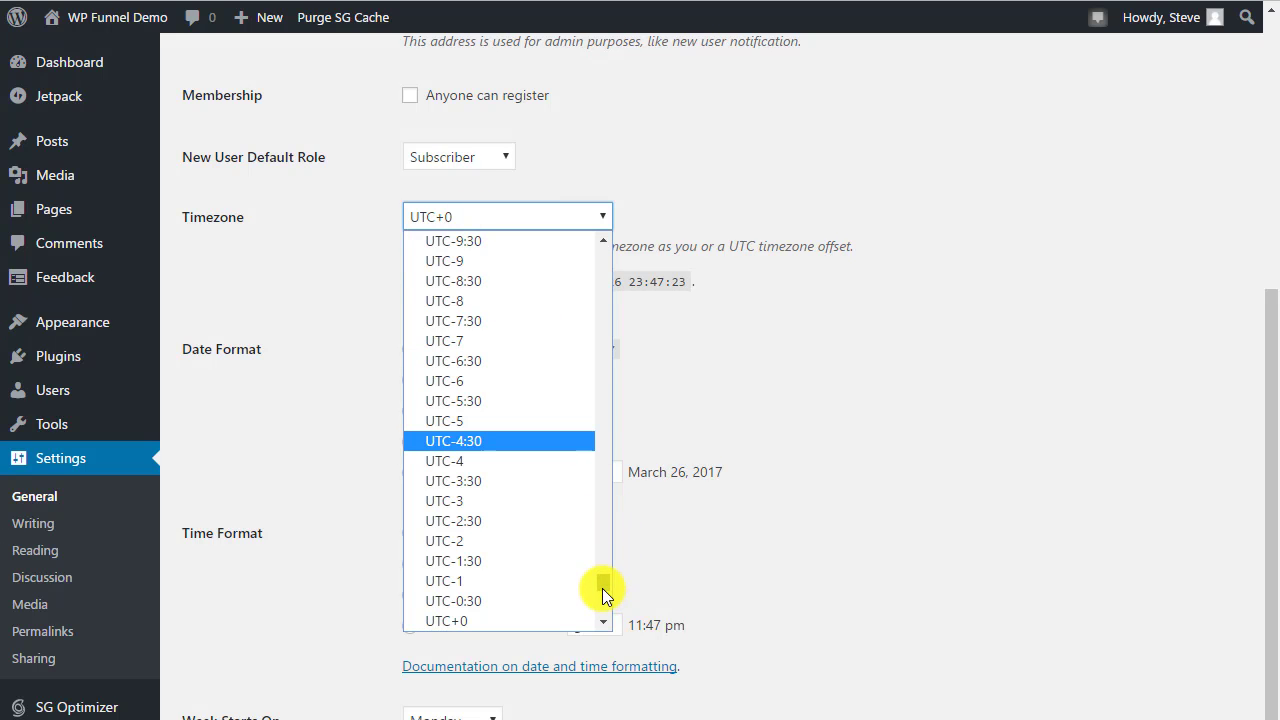
left_click_drag(602, 590, 615, 236)
scroll(490, 345, "down", 5)
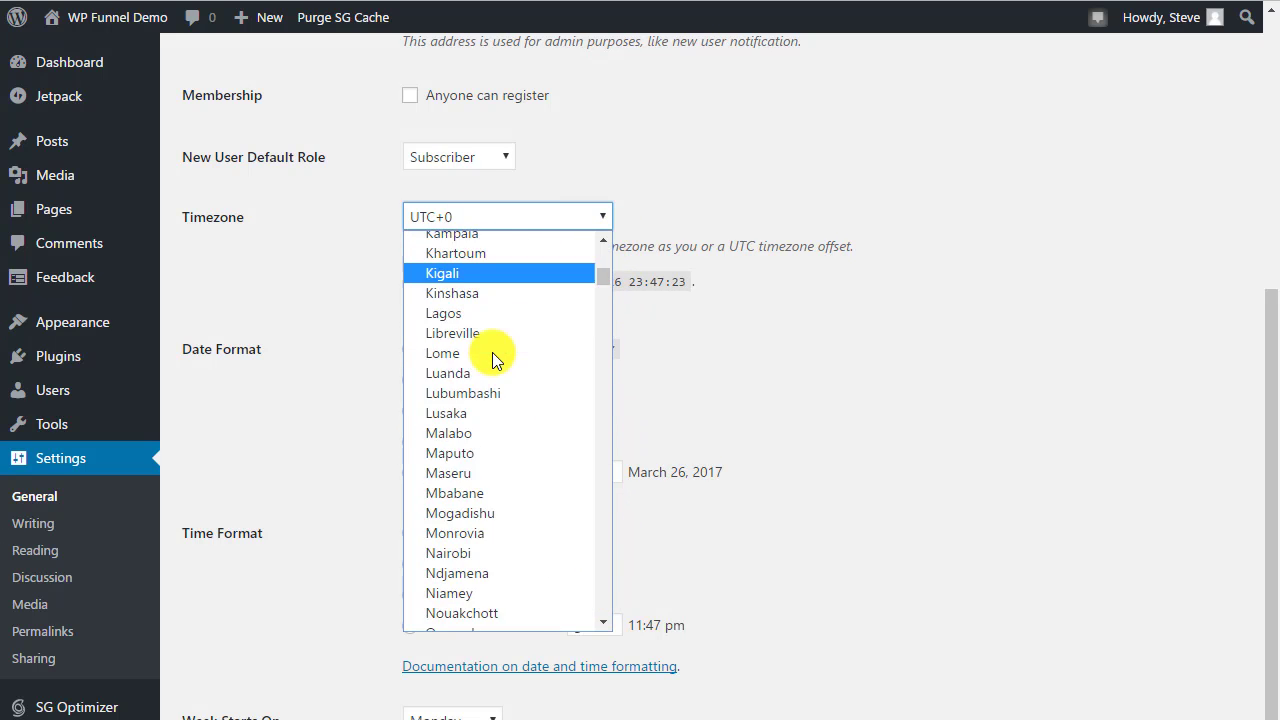
scroll(492, 354, "down", 20)
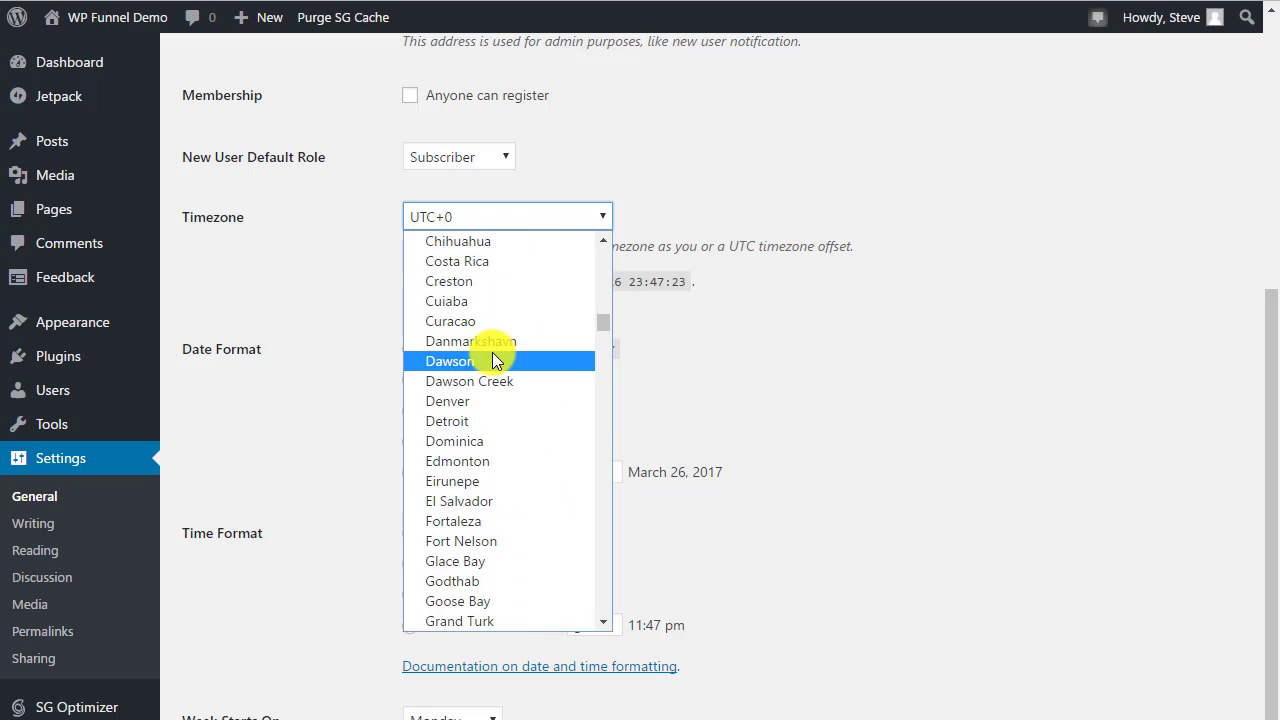
scroll(492, 352, "up", 3)
left_click(476, 437)
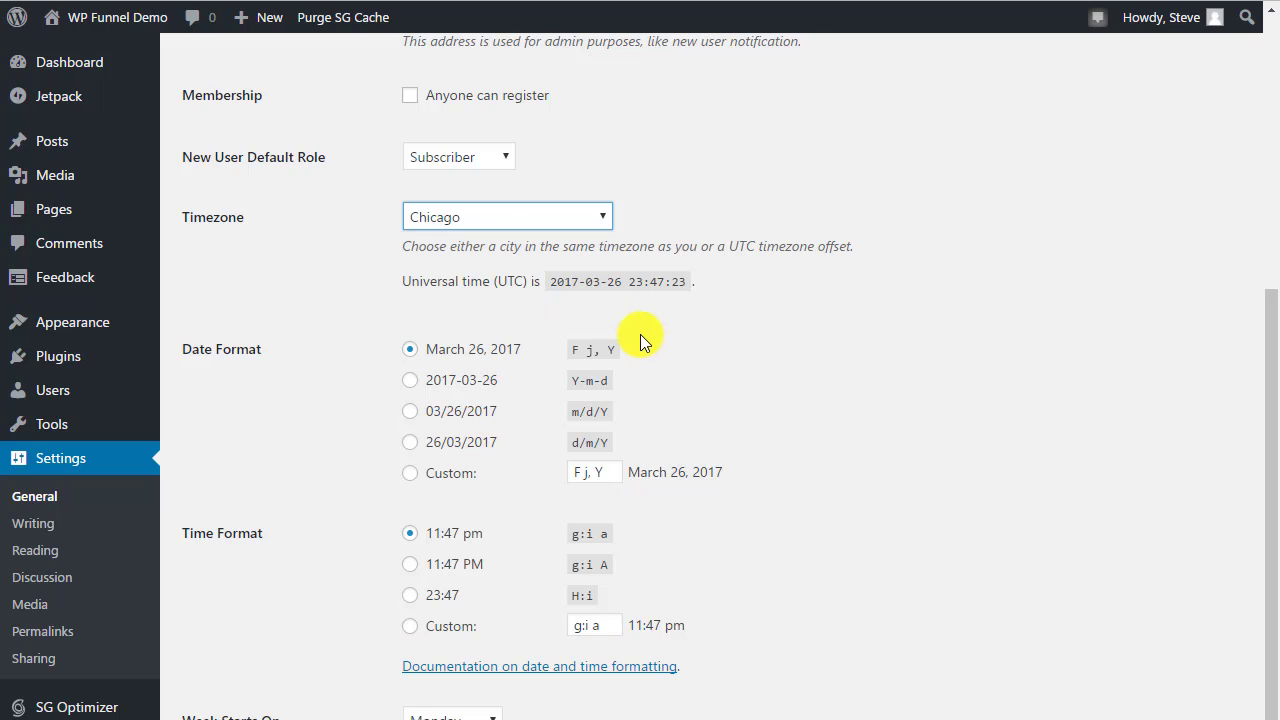
Browse the available timezone cities and UTC offsets, keep Chicago as the timezone, and save the general settings
left_click(534, 218)
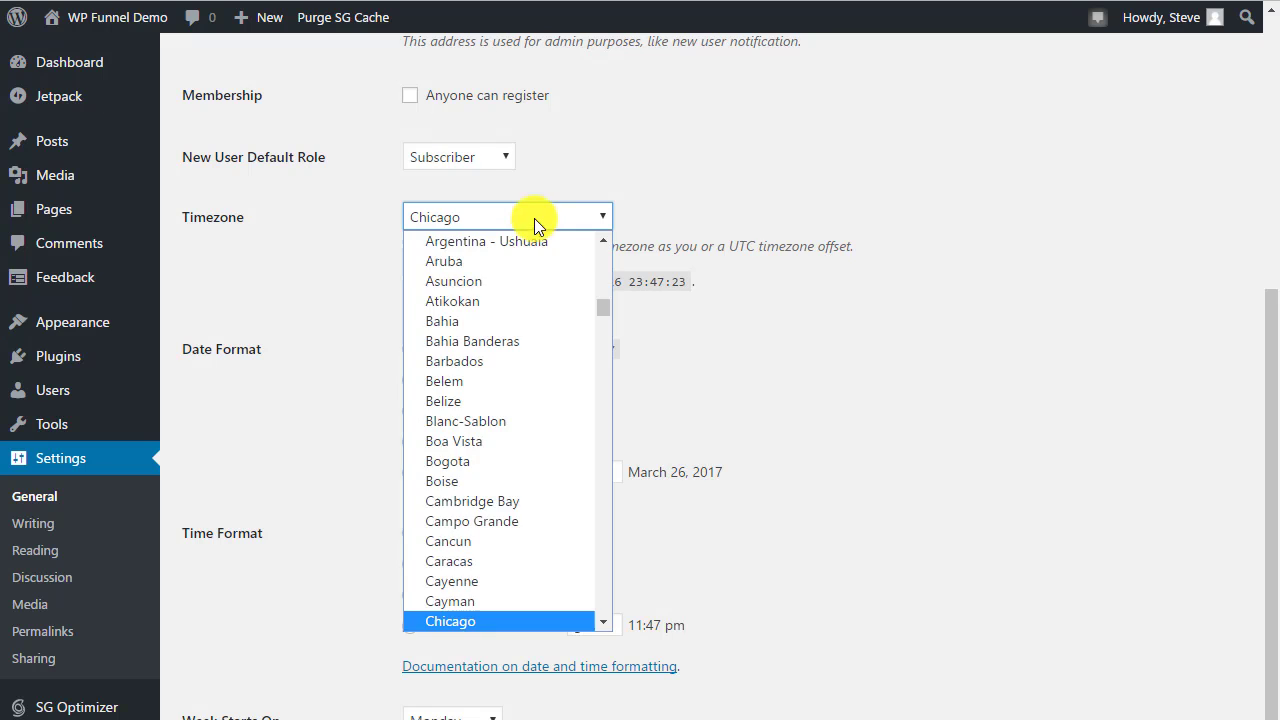
scroll(502, 359, "down", 3)
scroll(514, 388, "down", 20)
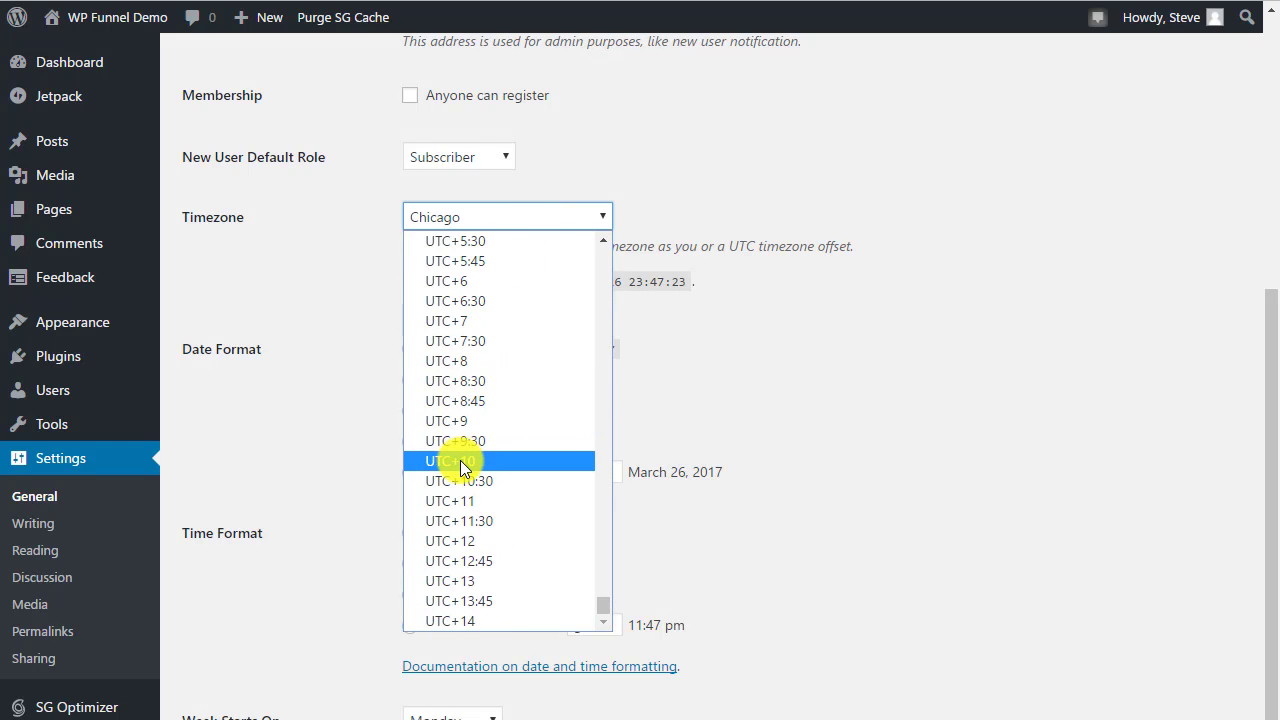
scroll(468, 480, "up", 13)
scroll(471, 479, "up", 1)
scroll(494, 390, "up", 20)
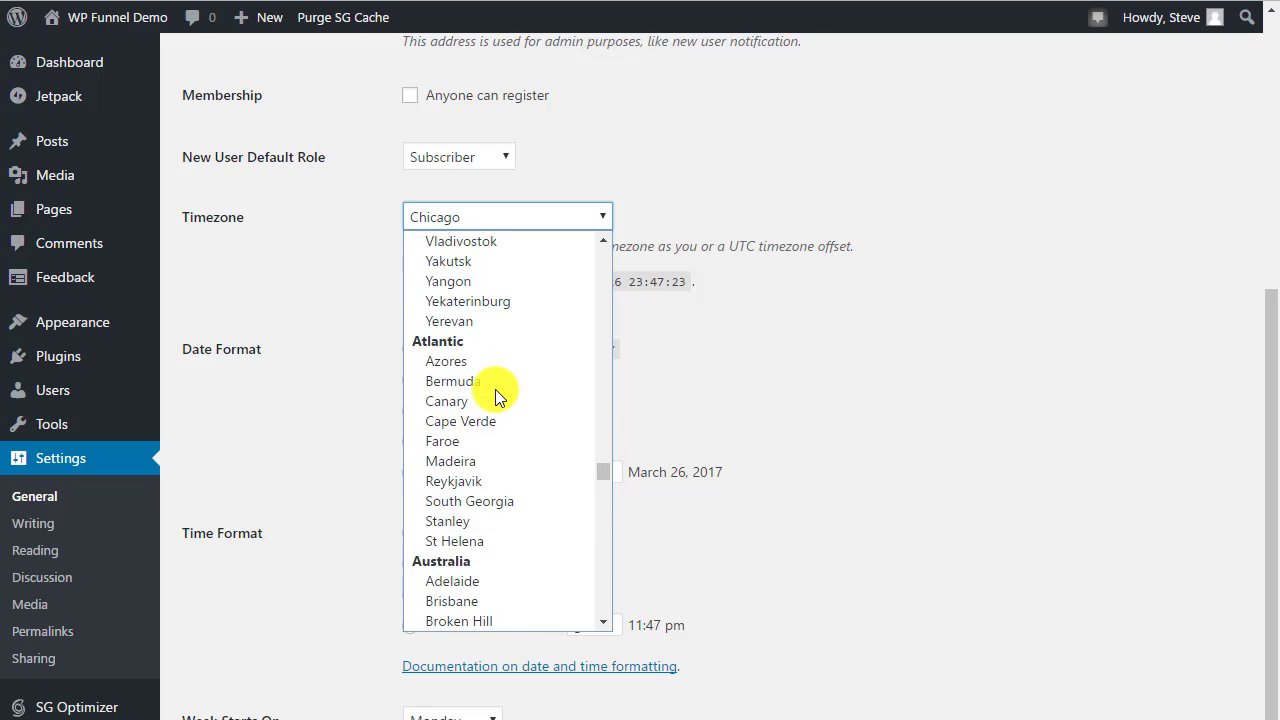
scroll(494, 390, "down", 7)
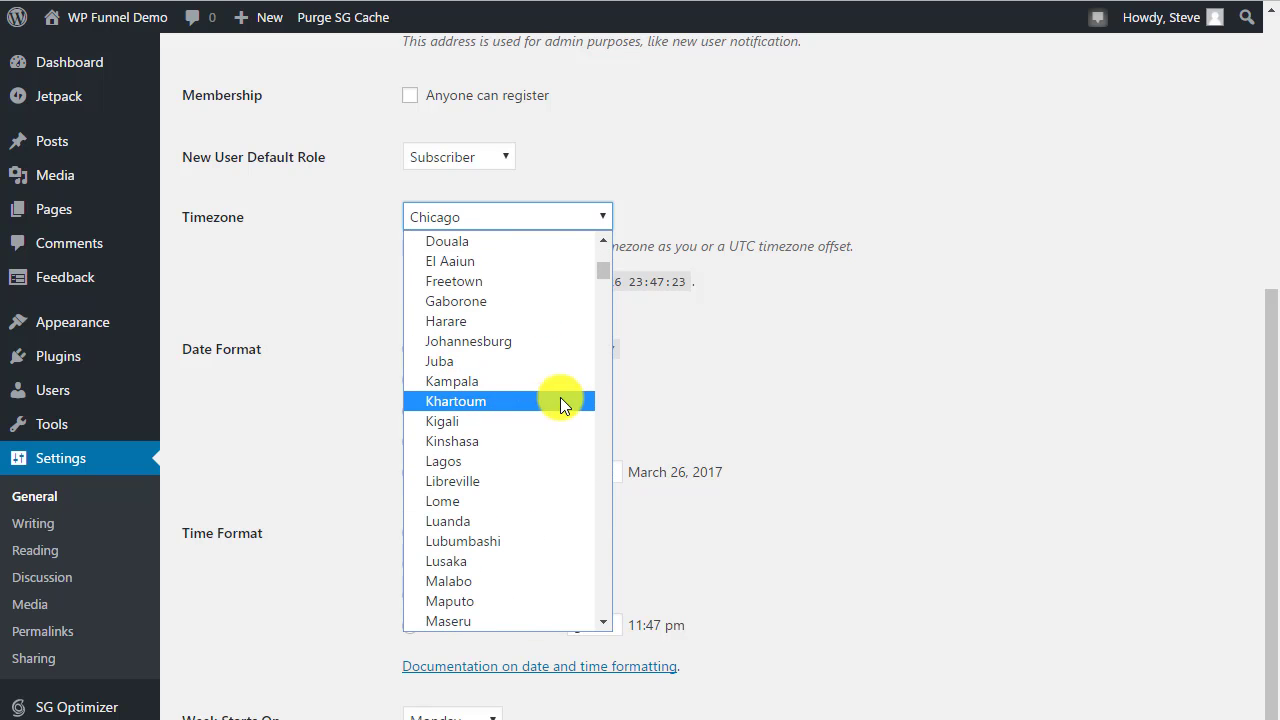
scroll(490, 330, "up", 4)
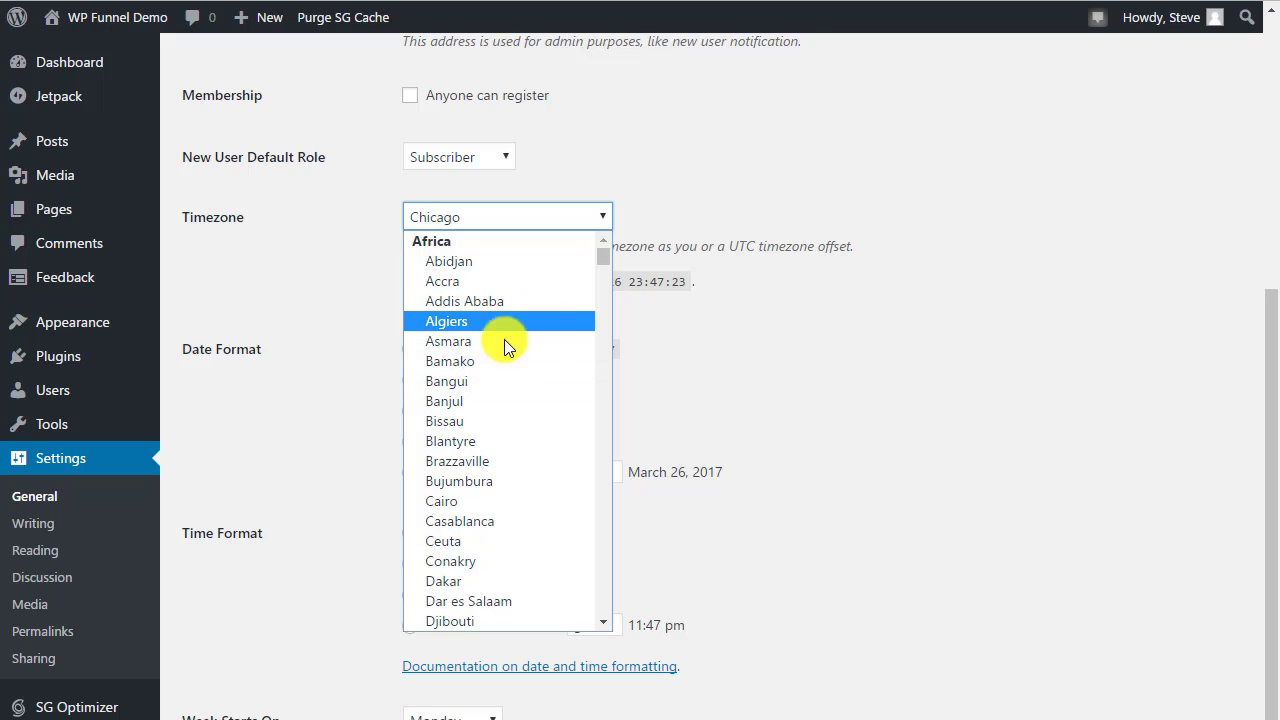
scroll(493, 387, "down", 5)
scroll(494, 388, "down", 10)
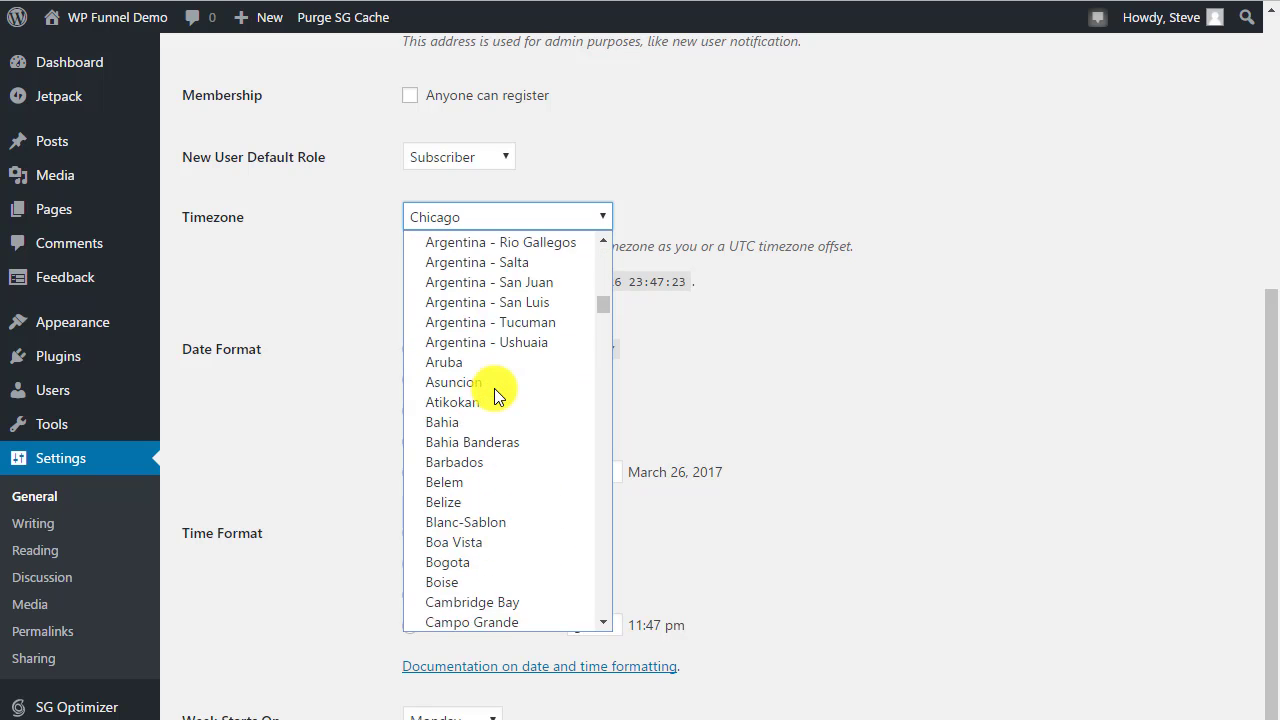
scroll(494, 388, "up", 2)
scroll(494, 388, "down", 10)
scroll(494, 388, "down", 5)
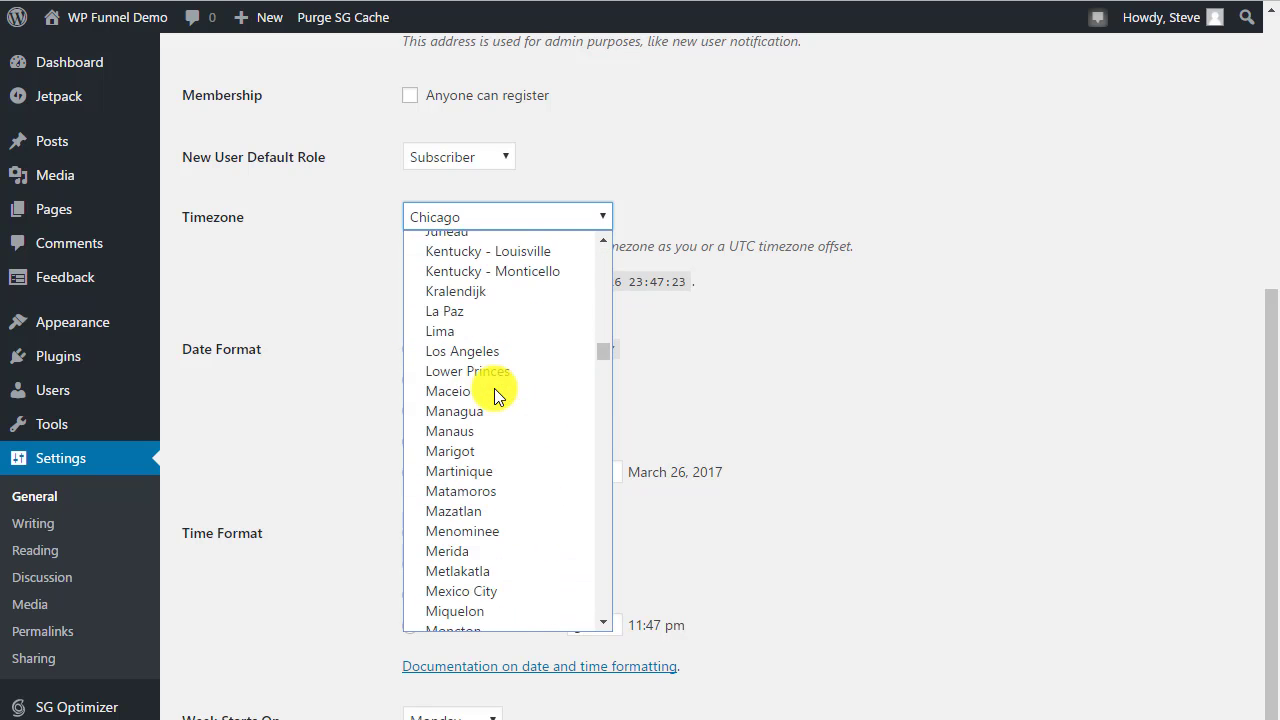
scroll(494, 388, "up", 8)
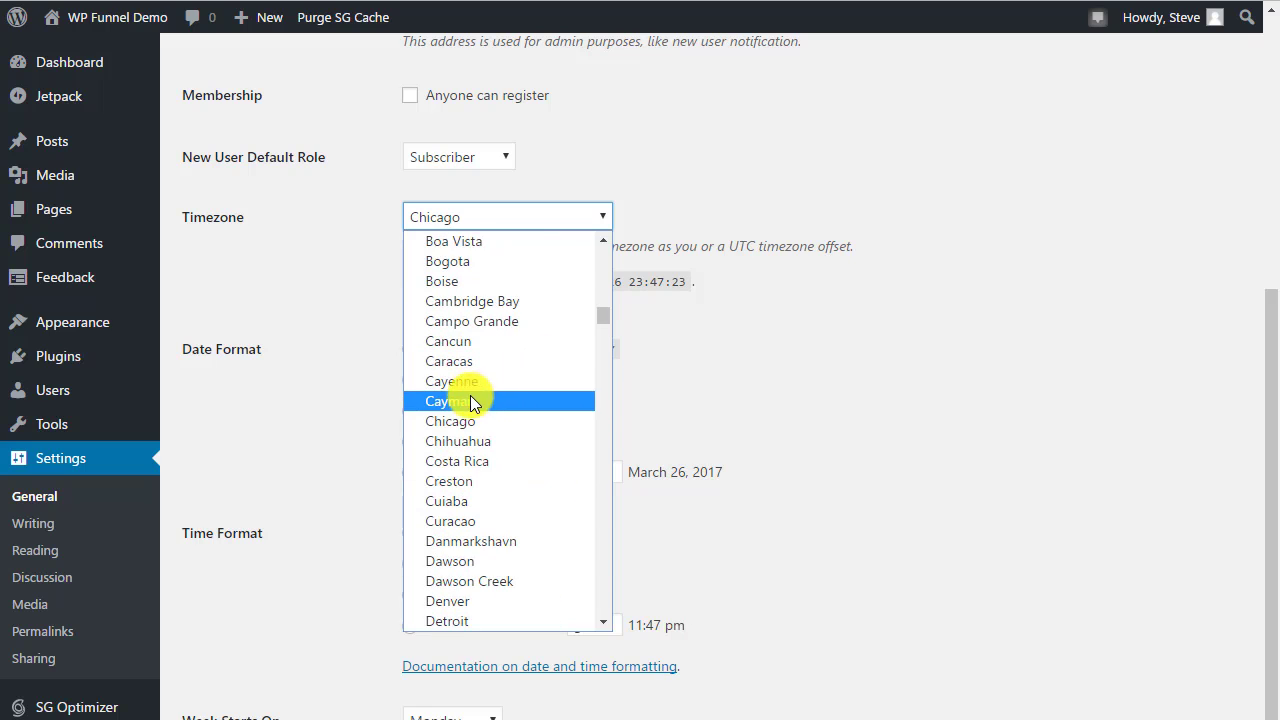
left_click(482, 424)
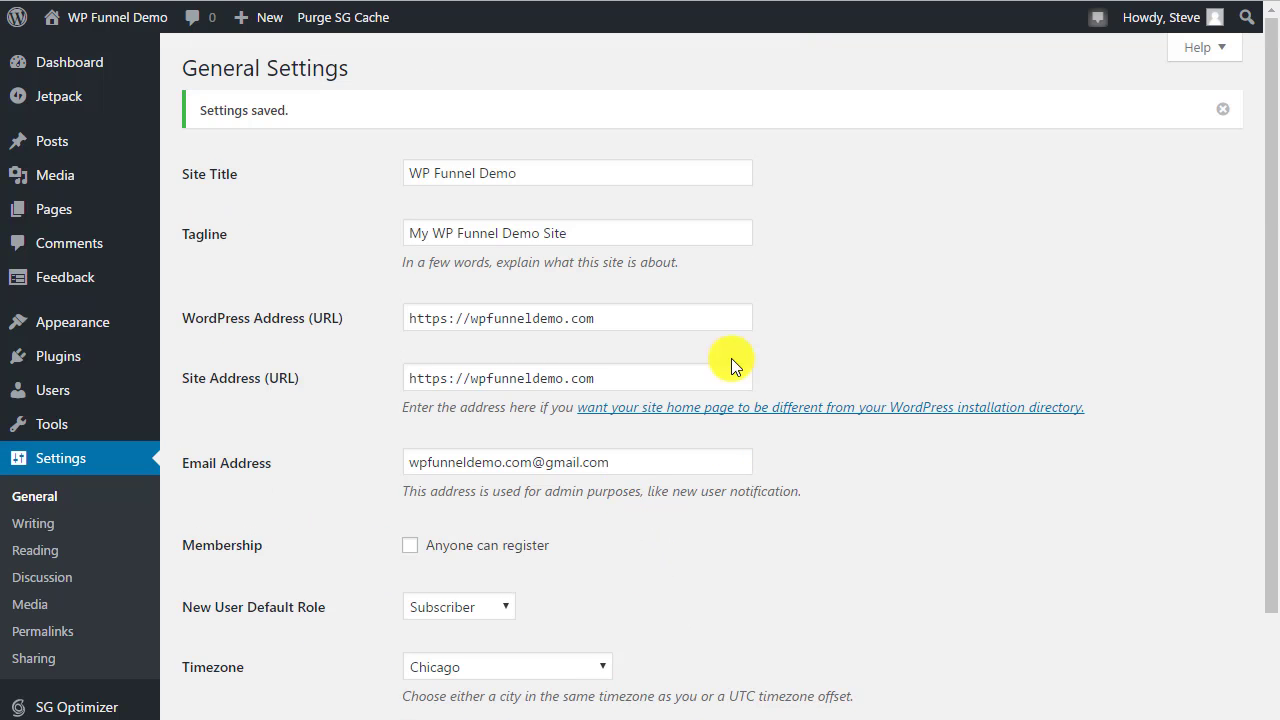
scroll(258, 344, "down", 3)
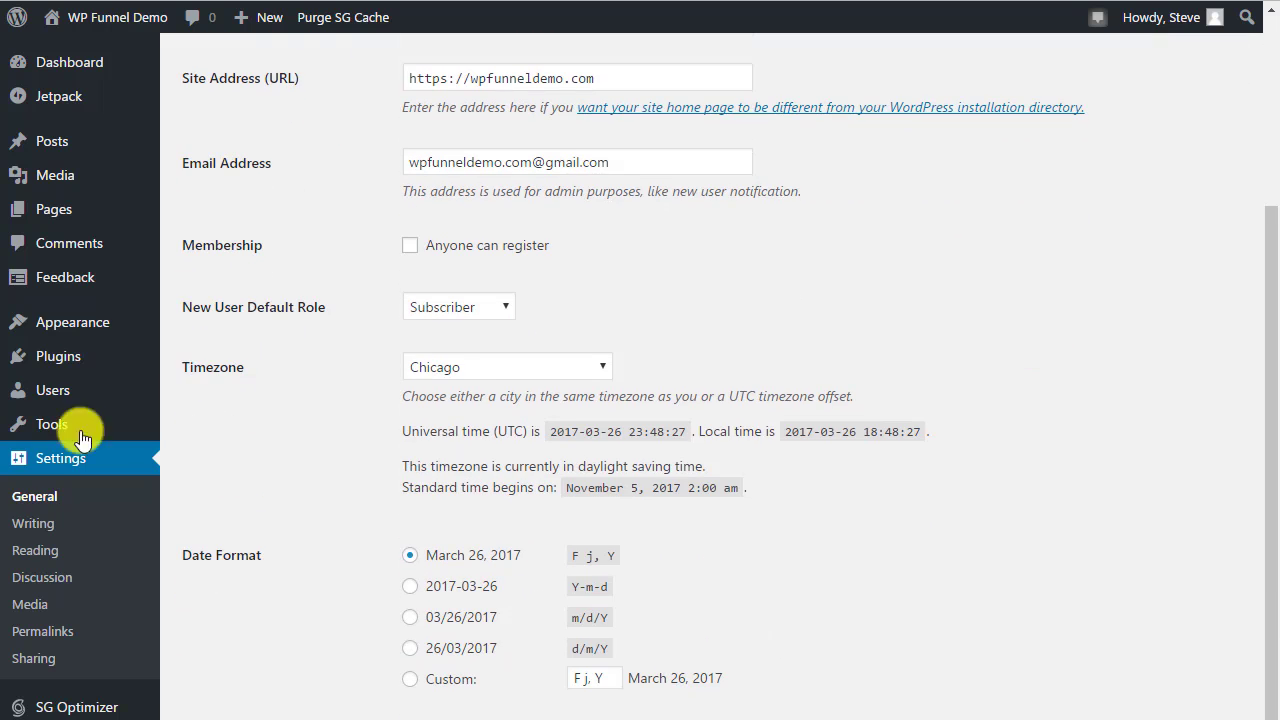
scroll(199, 528, "up", 3)
Review the writing settings, including the default post category, post format options and update services list, without changing them
left_click(33, 523)
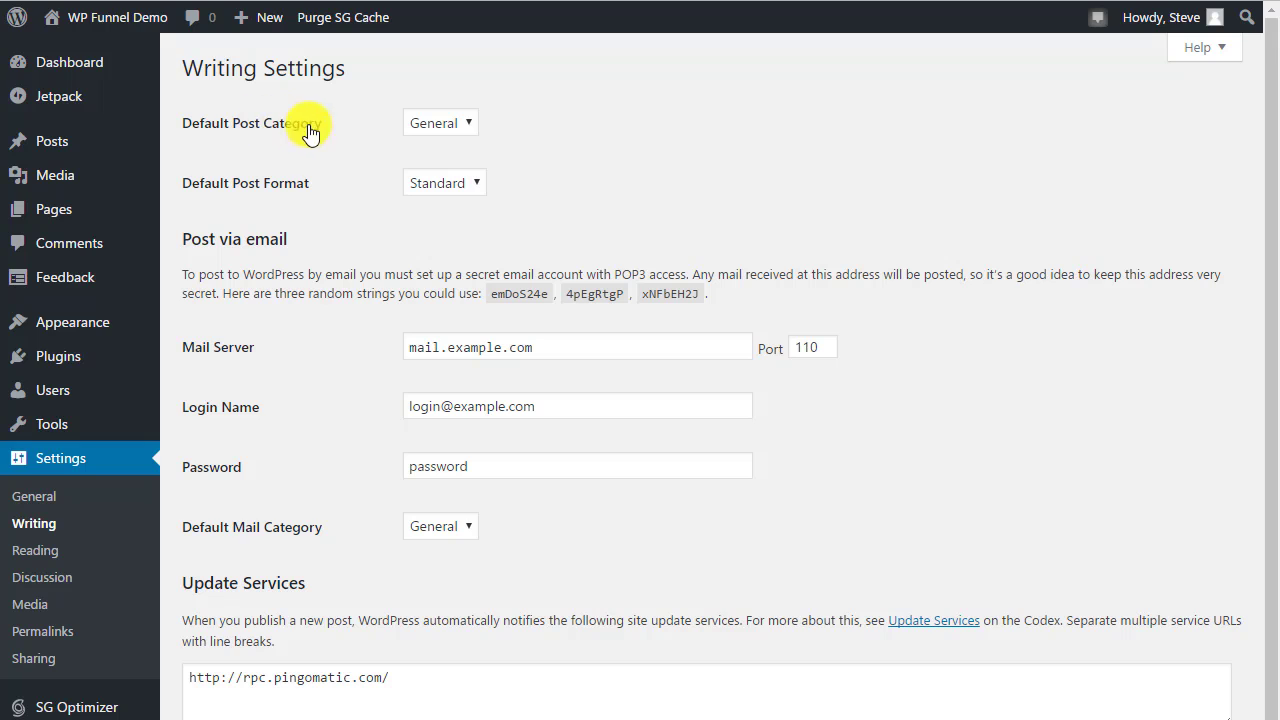
left_click(451, 120)
left_click(439, 184)
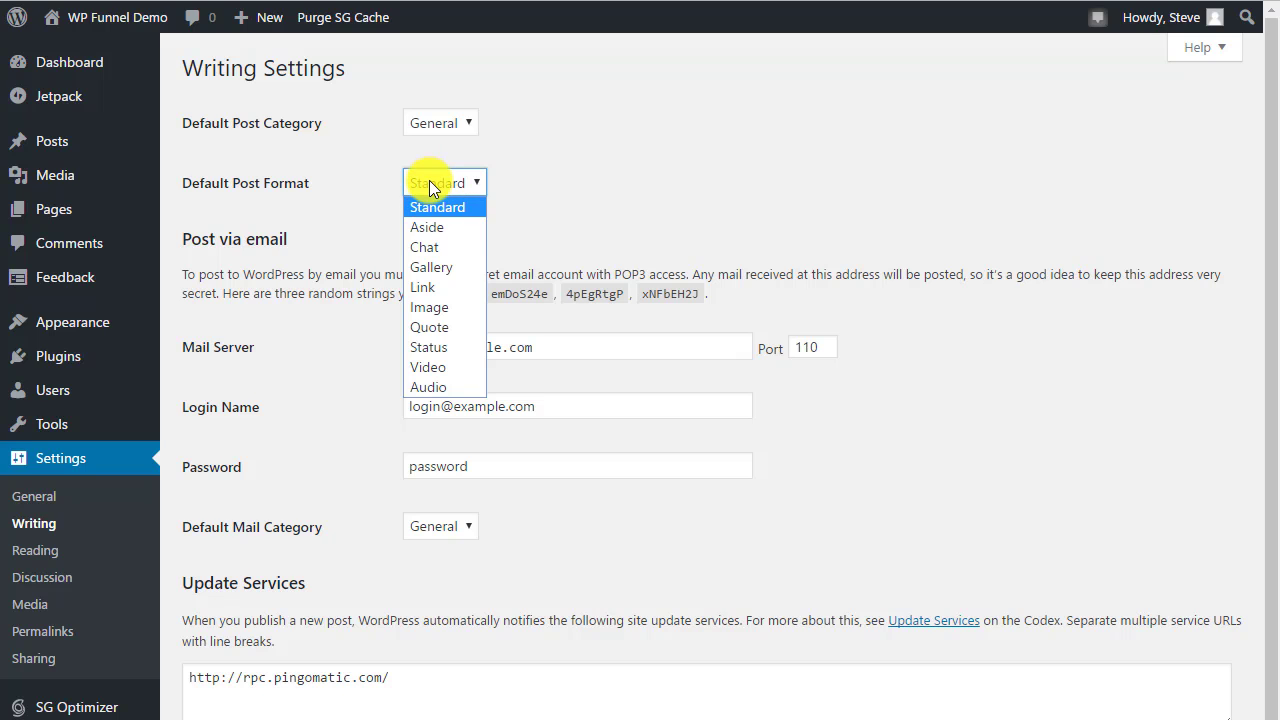
left_click(429, 181)
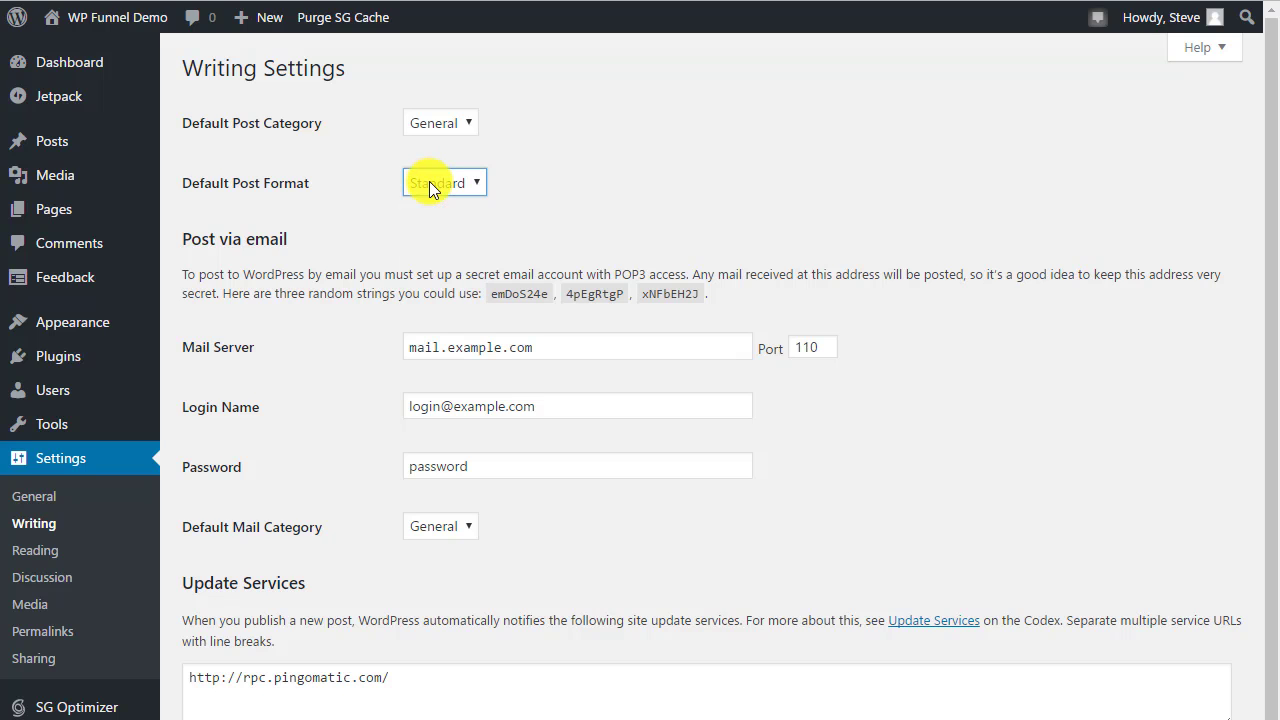
scroll(491, 260, "down", 2)
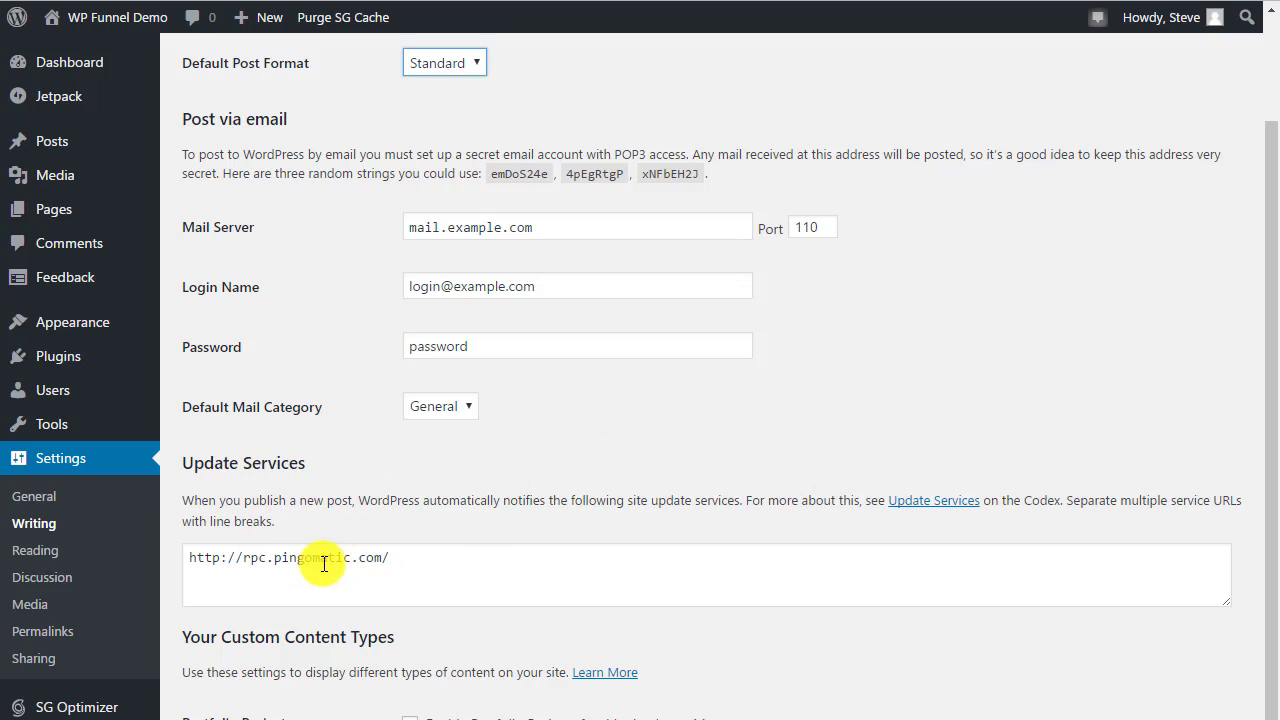
left_click(391, 560)
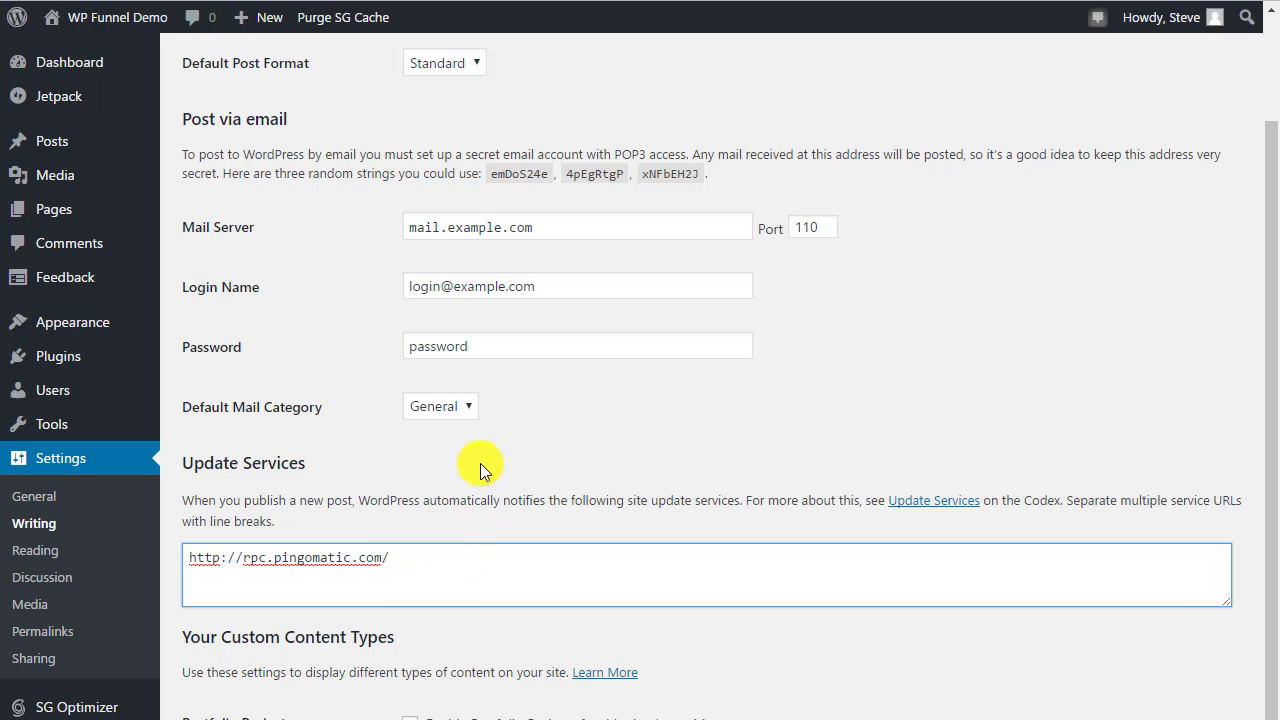
Look over the reading settings for blog pages, feeds and search engine visibility, and open the discussion settings
left_click(30, 550)
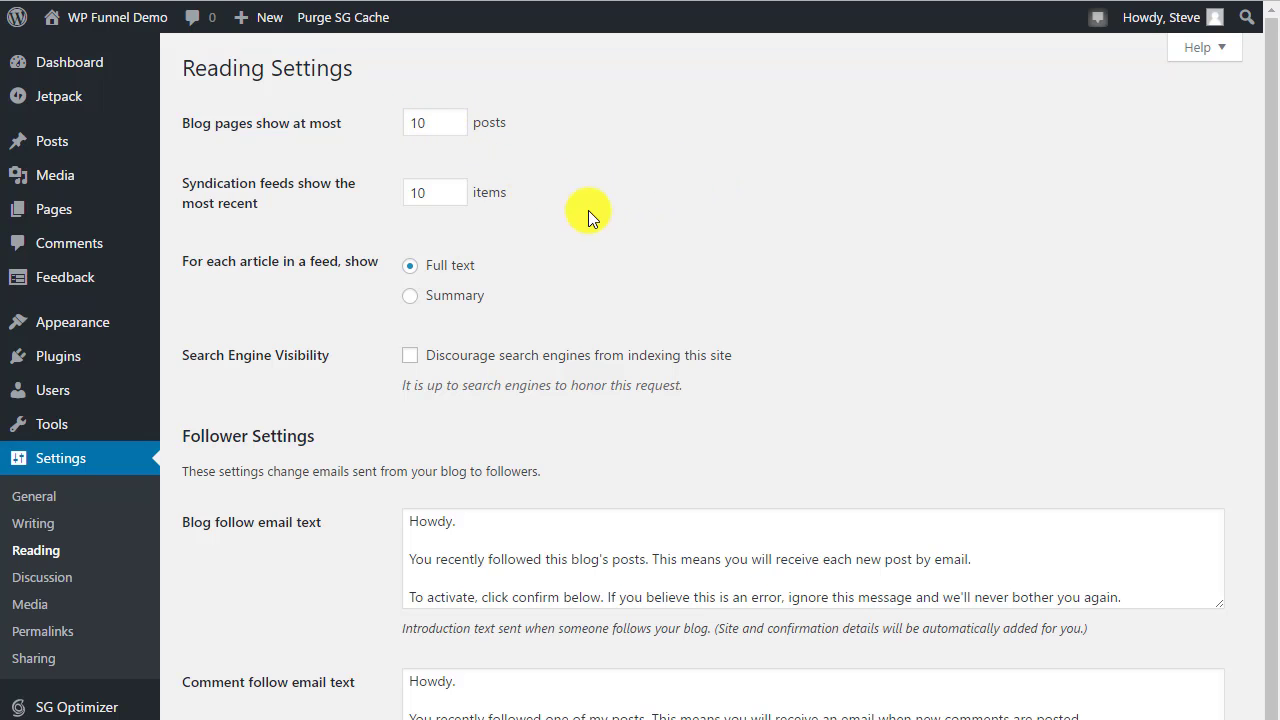
scroll(587, 212, "down", 1)
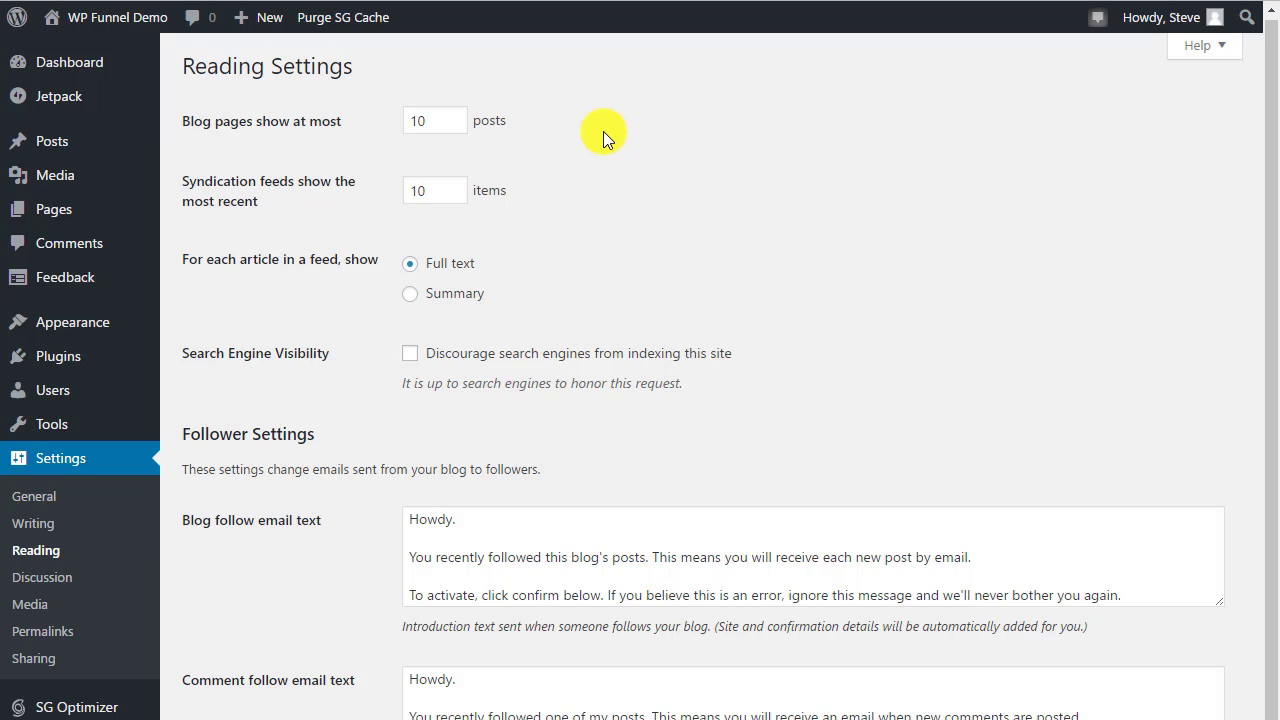
left_click(45, 577)
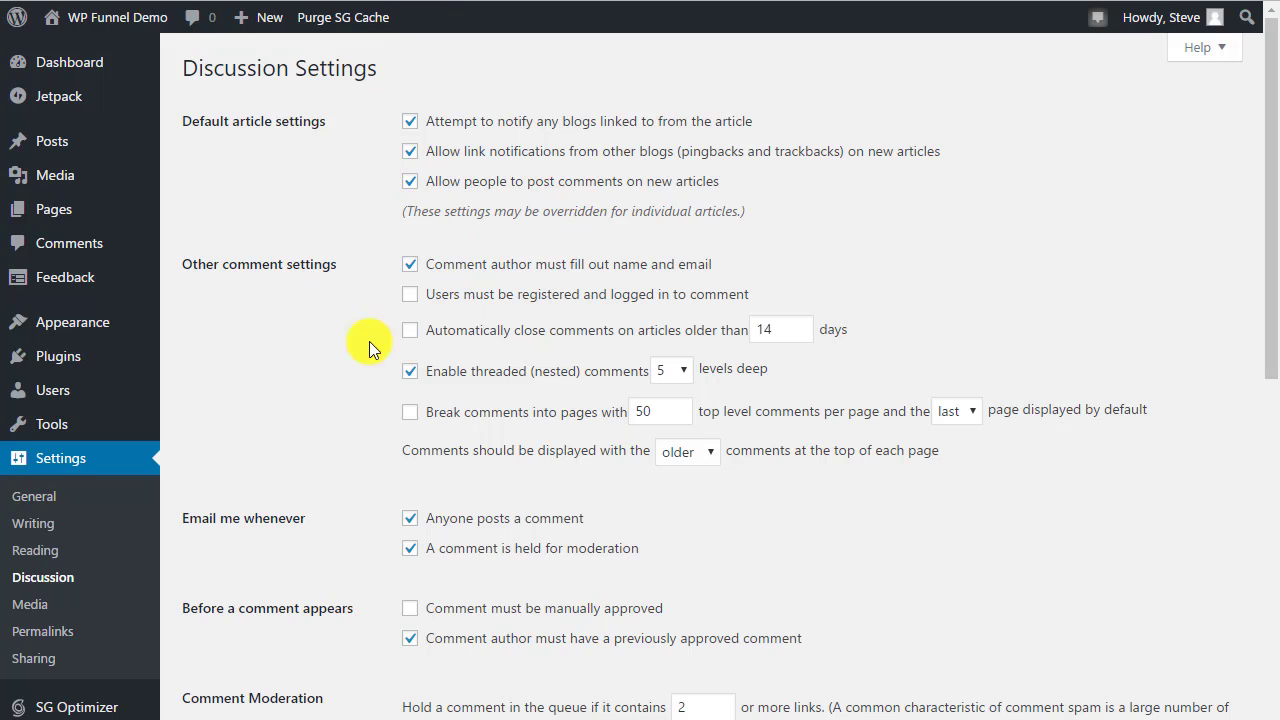
Check the media image sizes without changing them, and set the site's permalink structure to Post name and save it
left_click(30, 604)
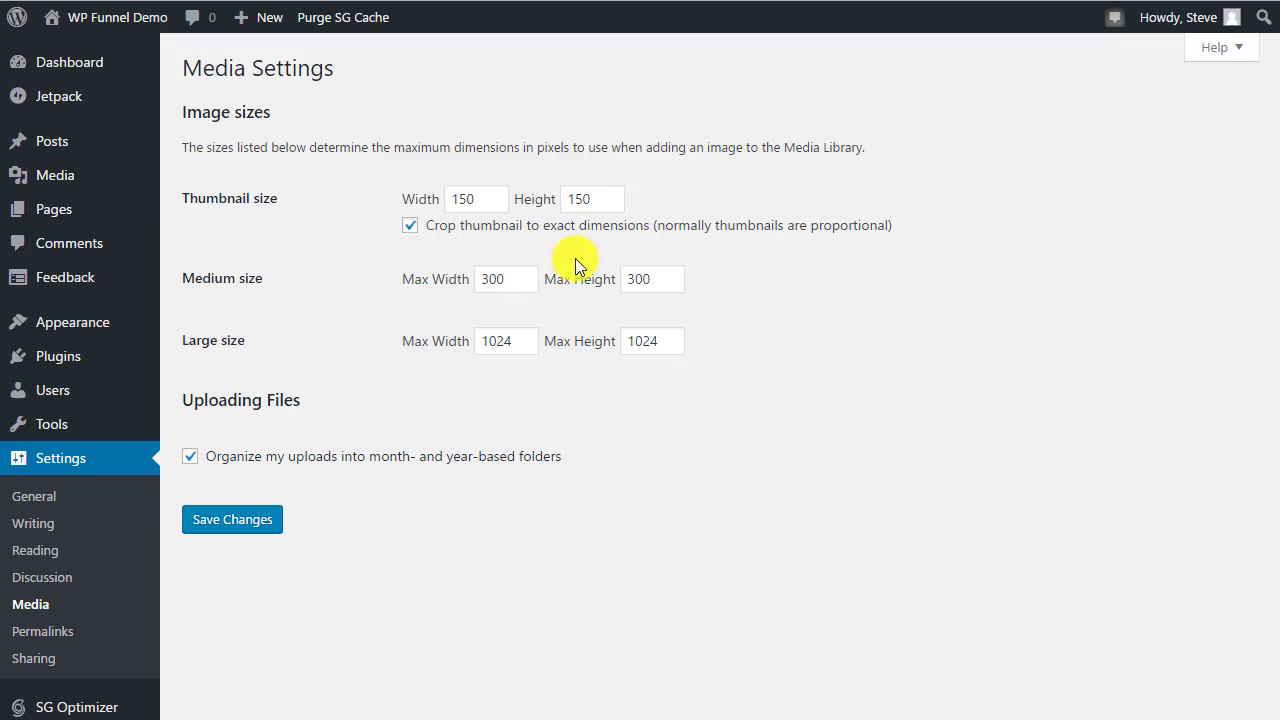
left_click(44, 630)
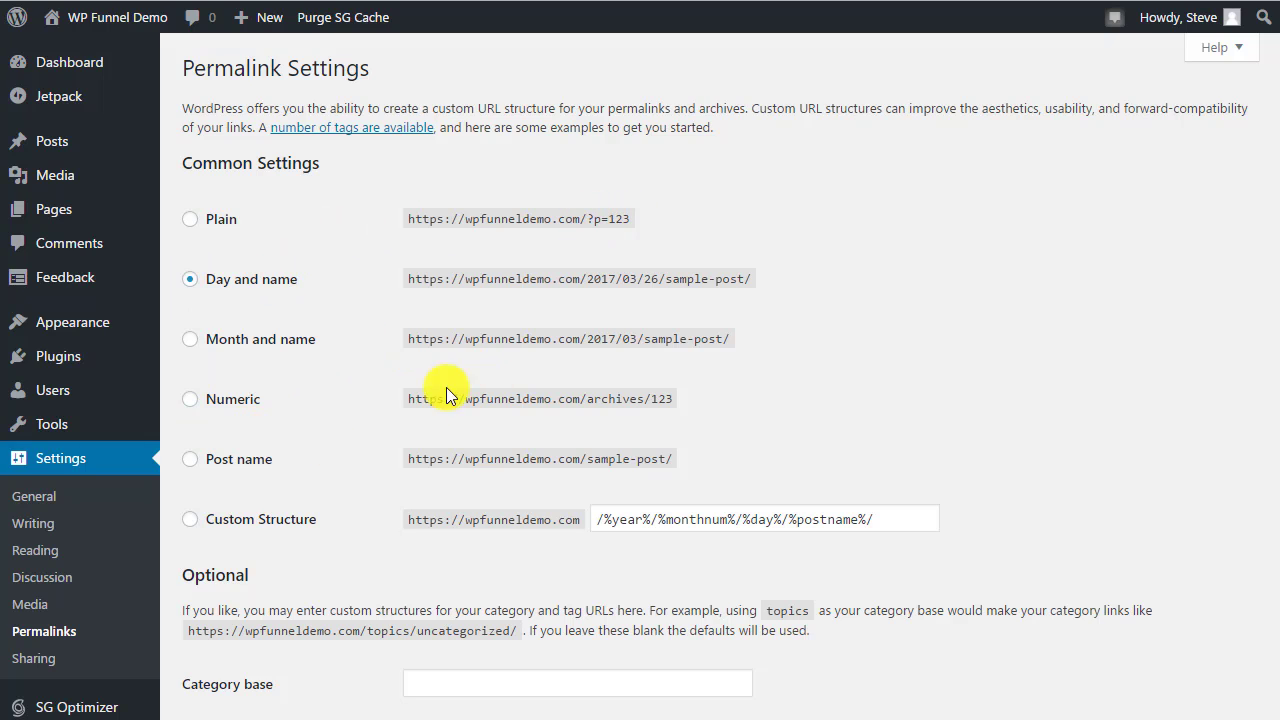
left_click(190, 461)
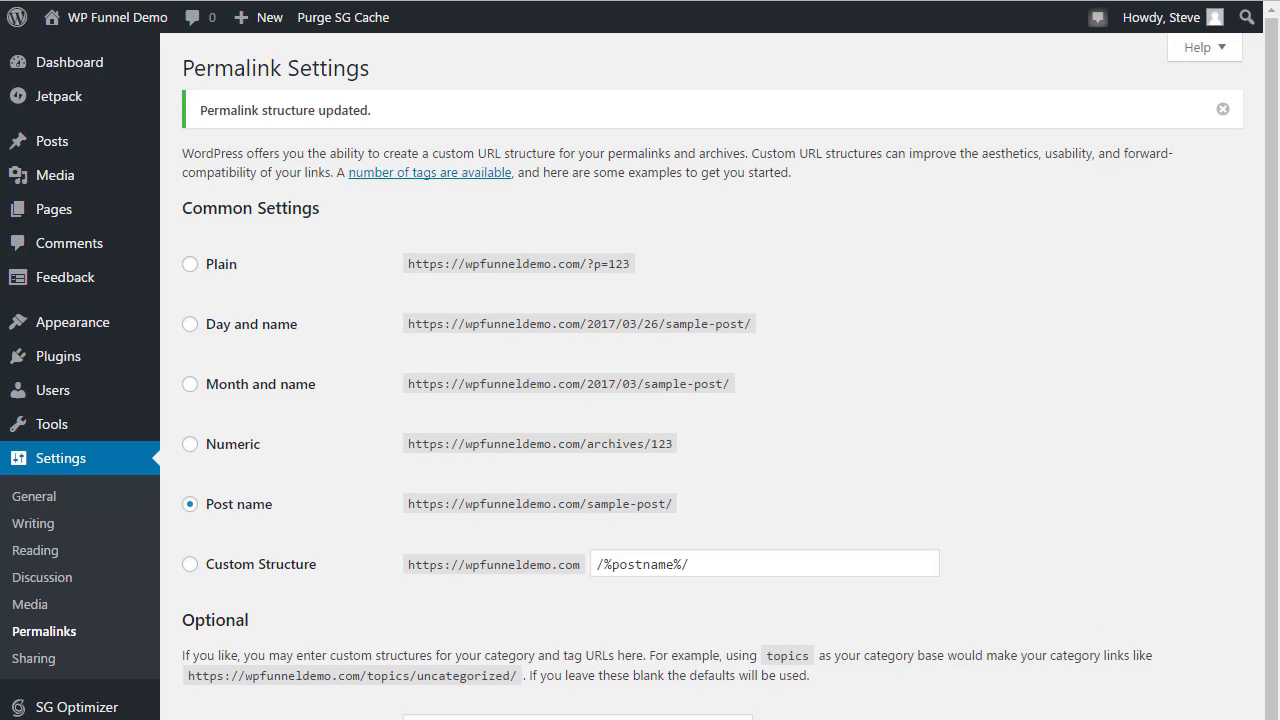
Review the sharing settings, including the Publicize social network connections, available sharing services, button style and button placement options
left_click(34, 658)
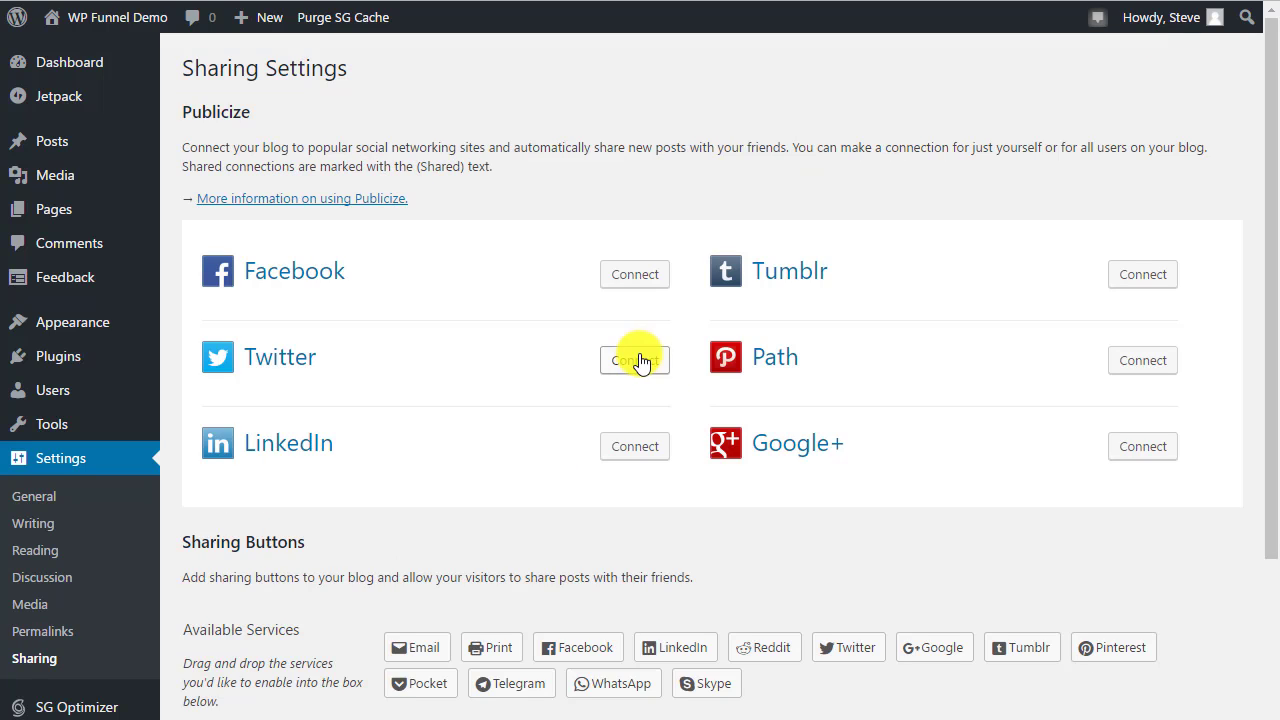
scroll(487, 200, "down", 1)
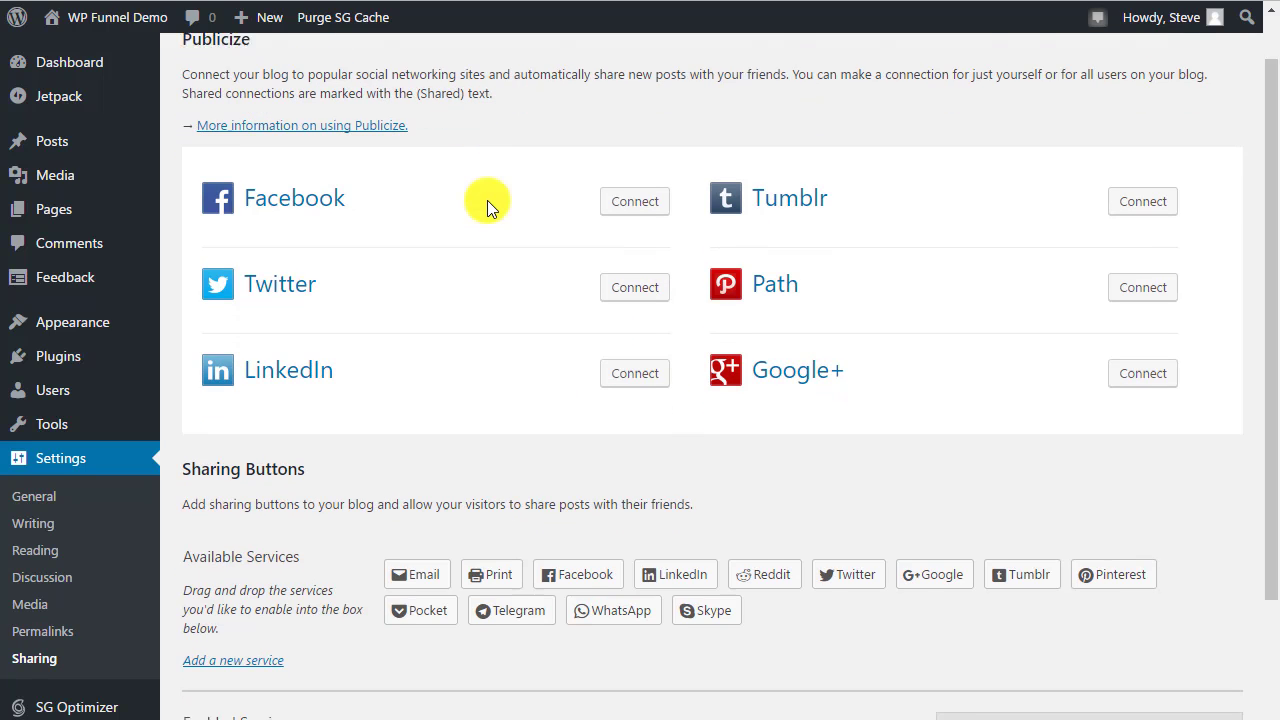
scroll(437, 371, "up", 1)
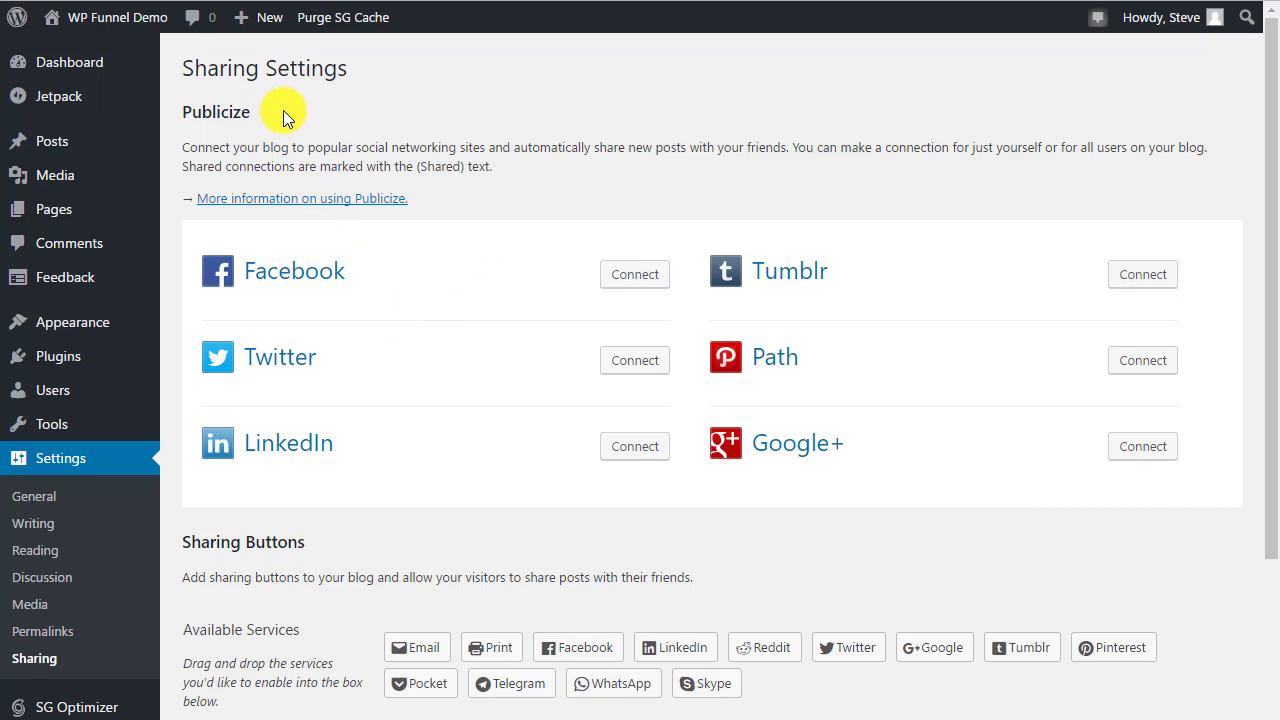
scroll(500, 200, "down", 2)
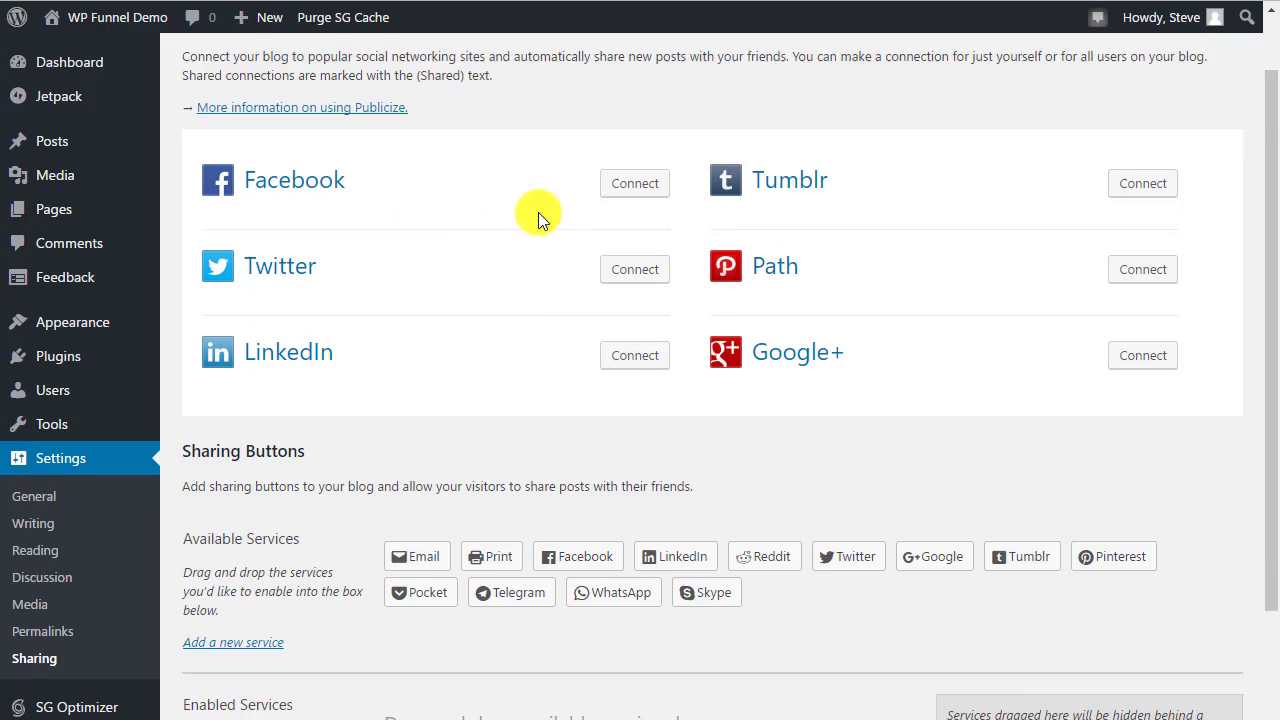
scroll(545, 194, "up", 1)
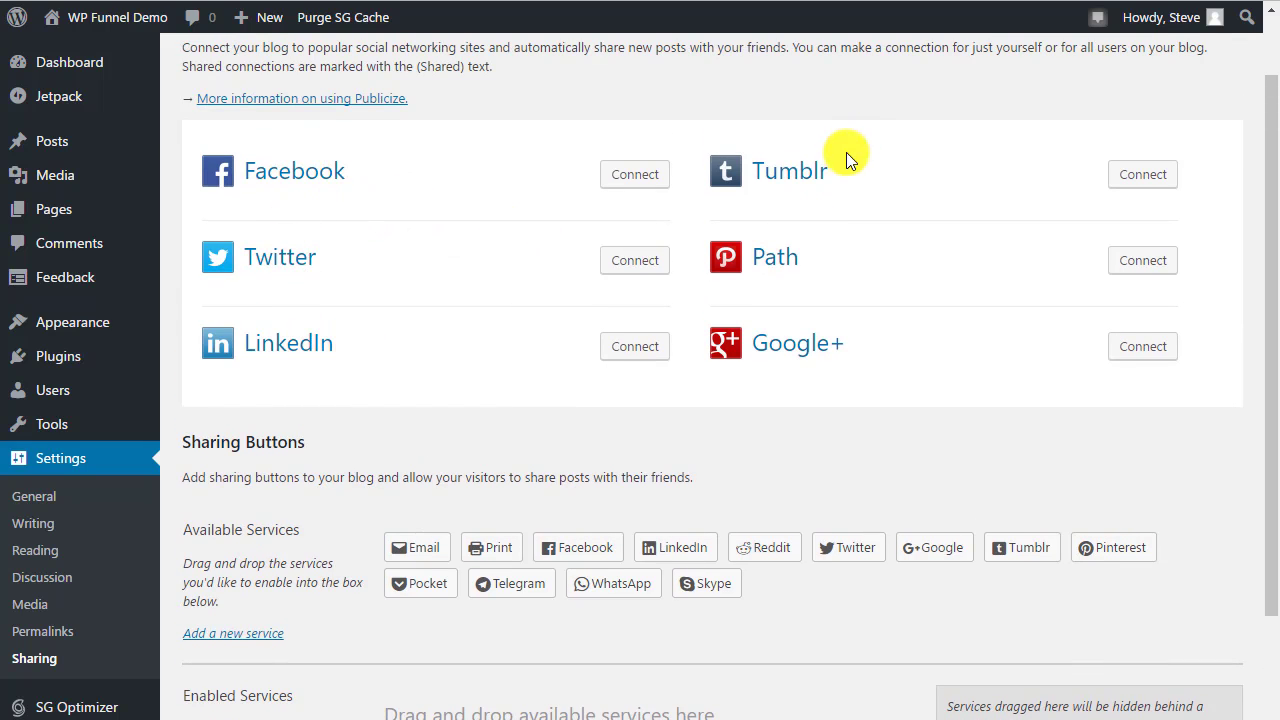
scroll(900, 340, "down", 2)
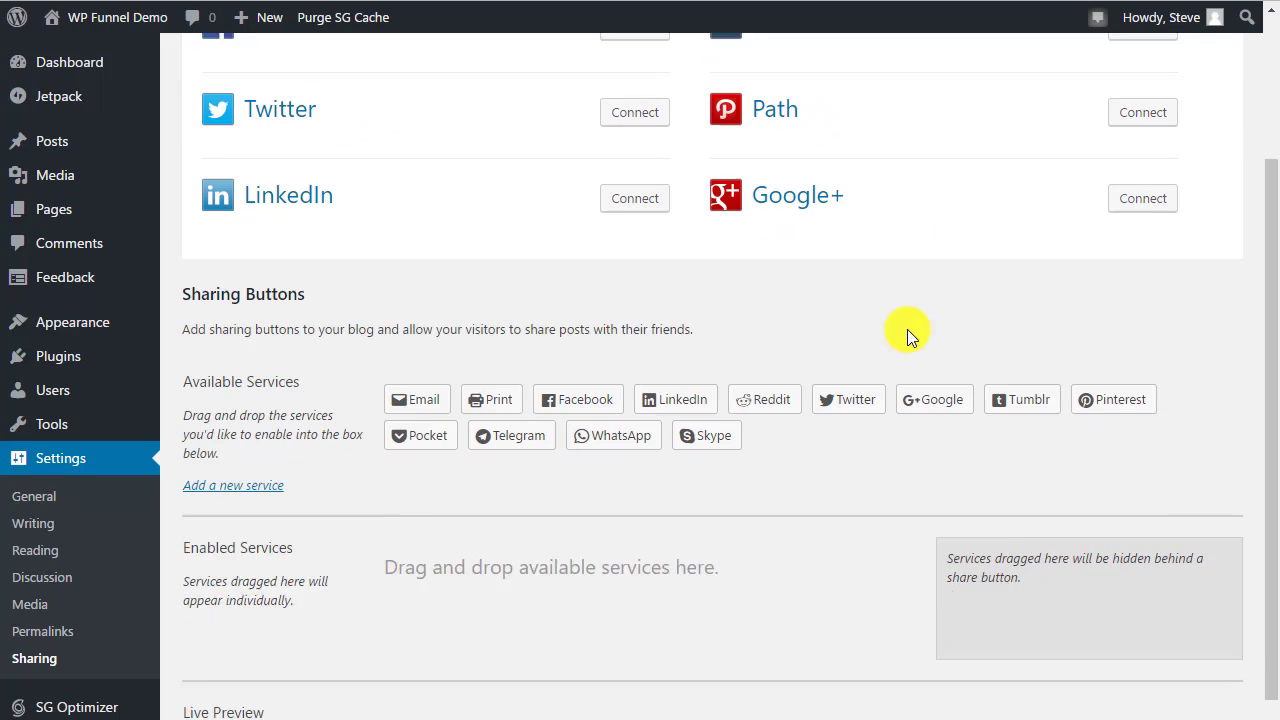
scroll(370, 420, "down", 2)
scroll(390, 443, "down", 2)
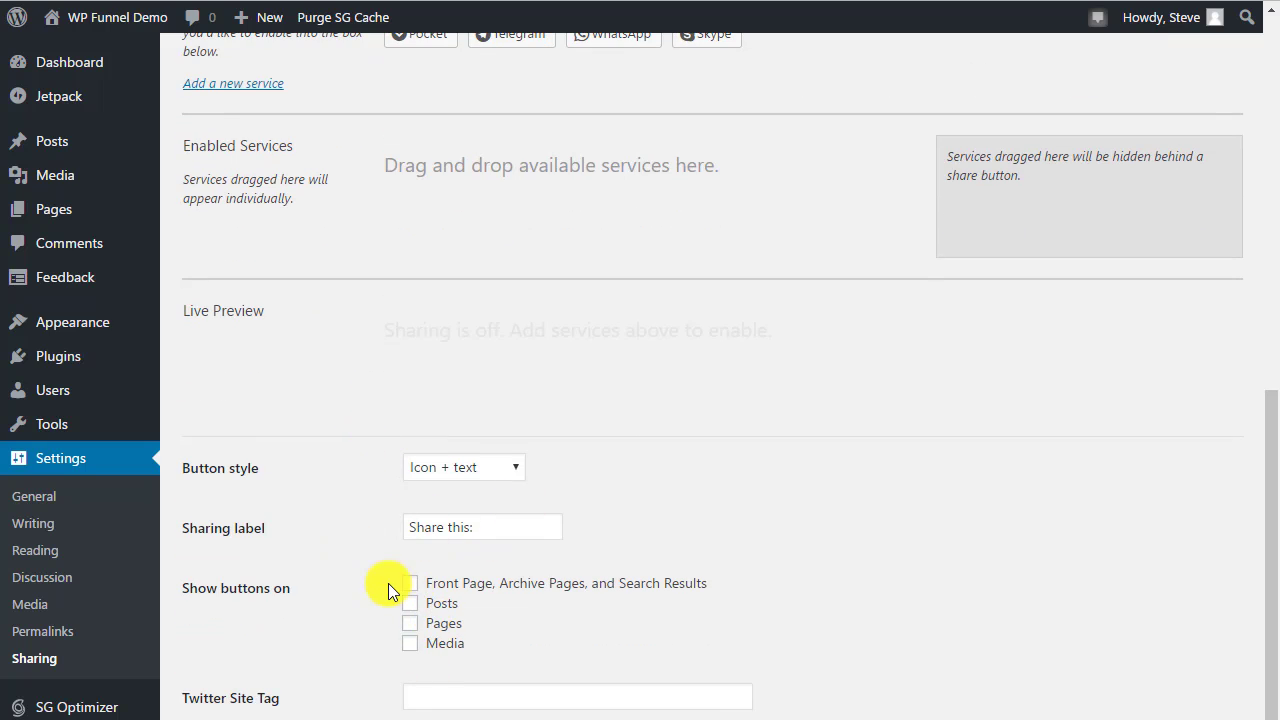
scroll(372, 492, "up", 1)
scroll(372, 492, "up", 5)
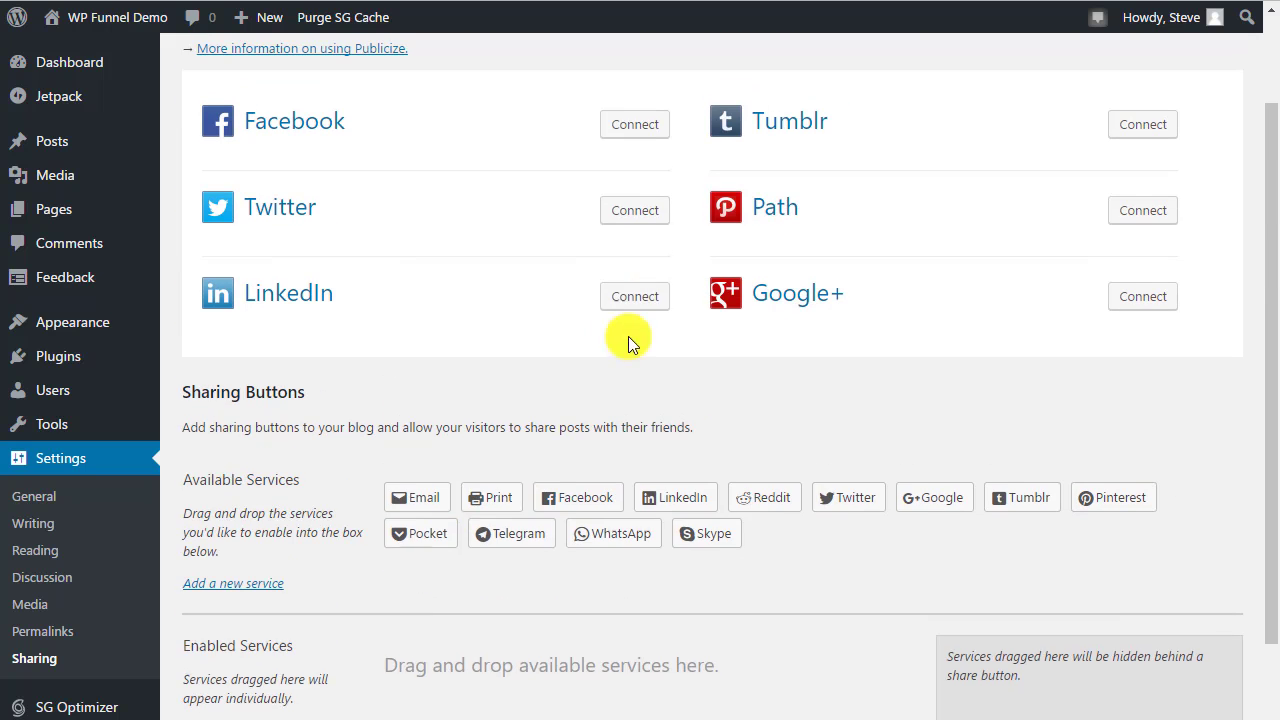
scroll(386, 216, "up", 2)
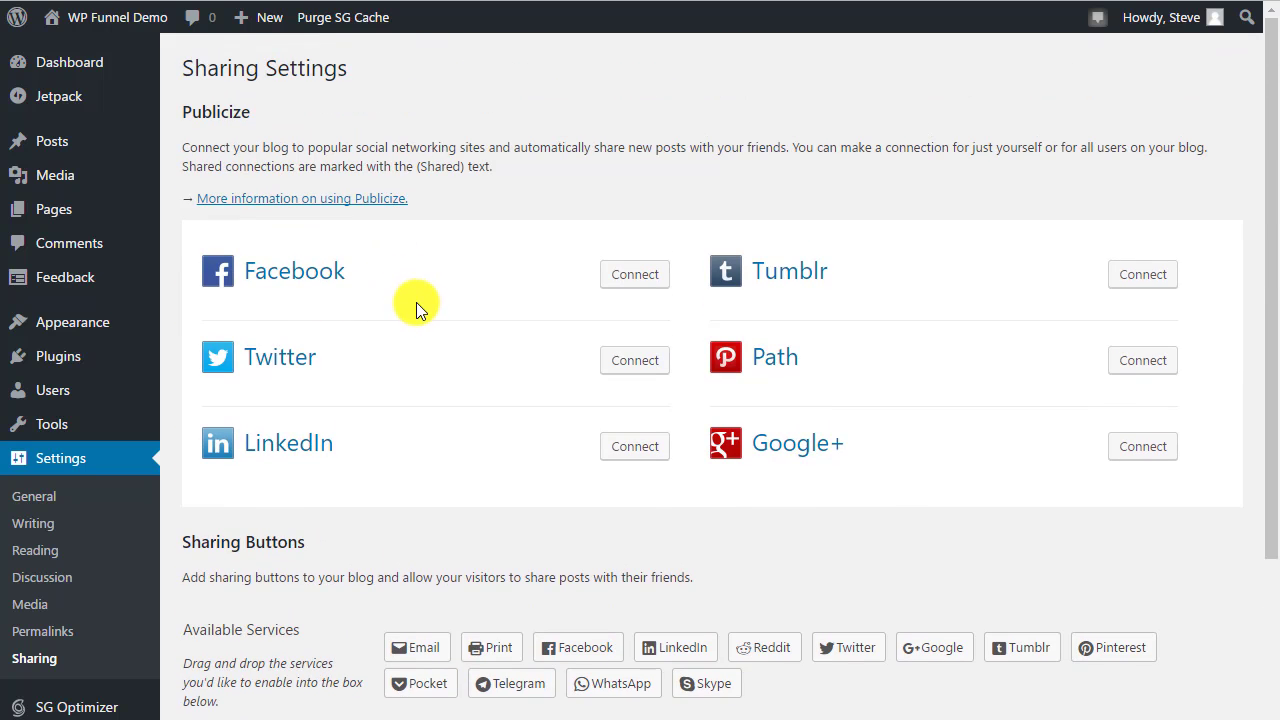
scroll(446, 337, "down", 10)
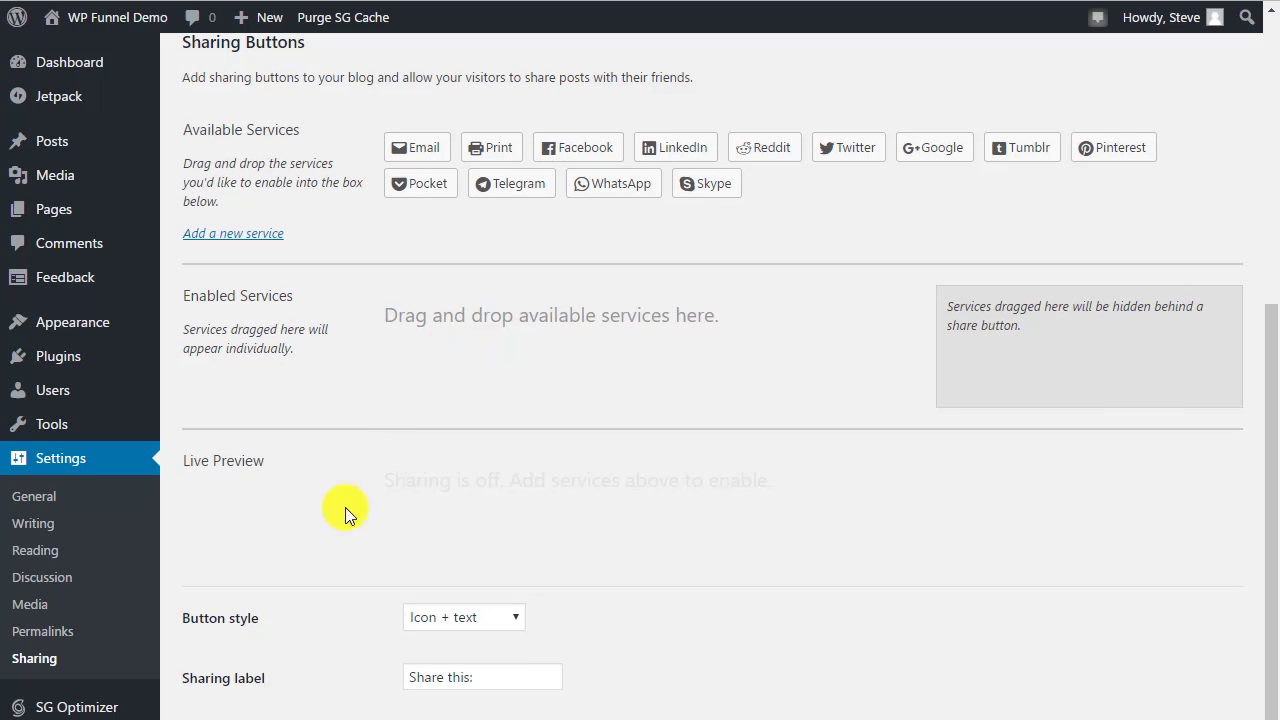
scroll(343, 514, "up", 5)
scroll(338, 437, "up", 2)
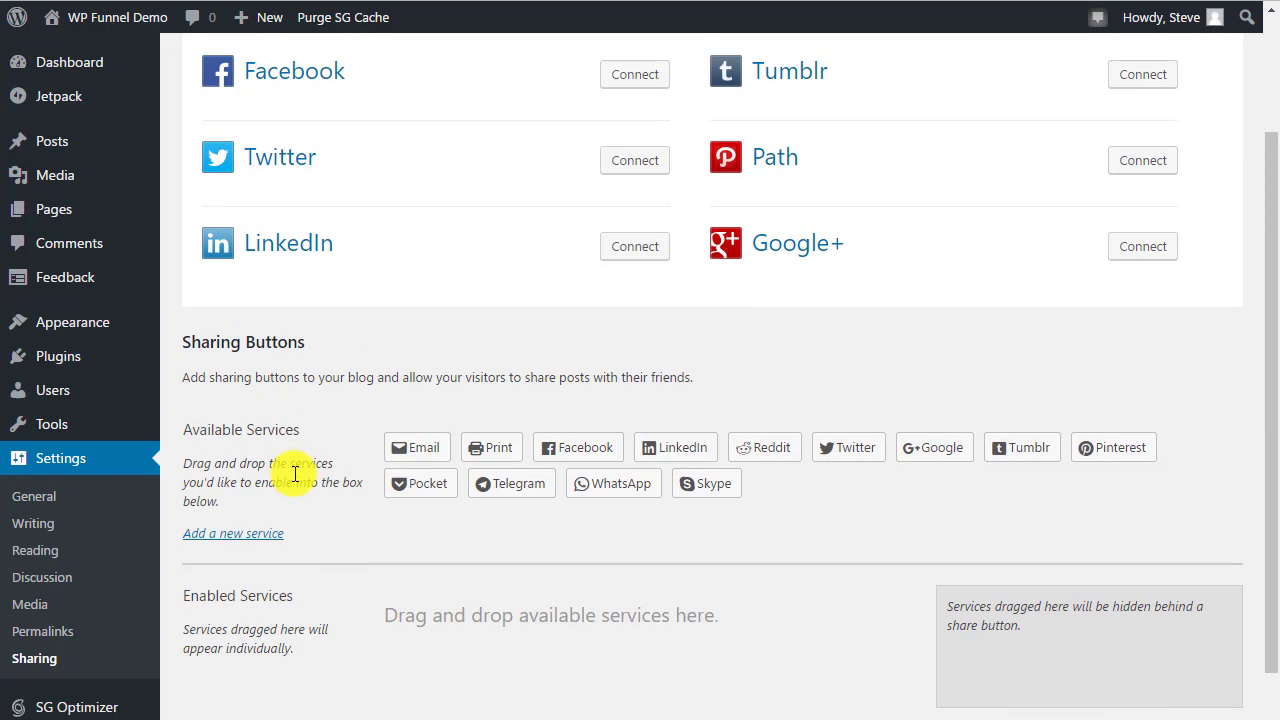
Revisit the general settings, the dashboard, the posts list and the post categories as a recap of the configured areas
left_click(58, 470)
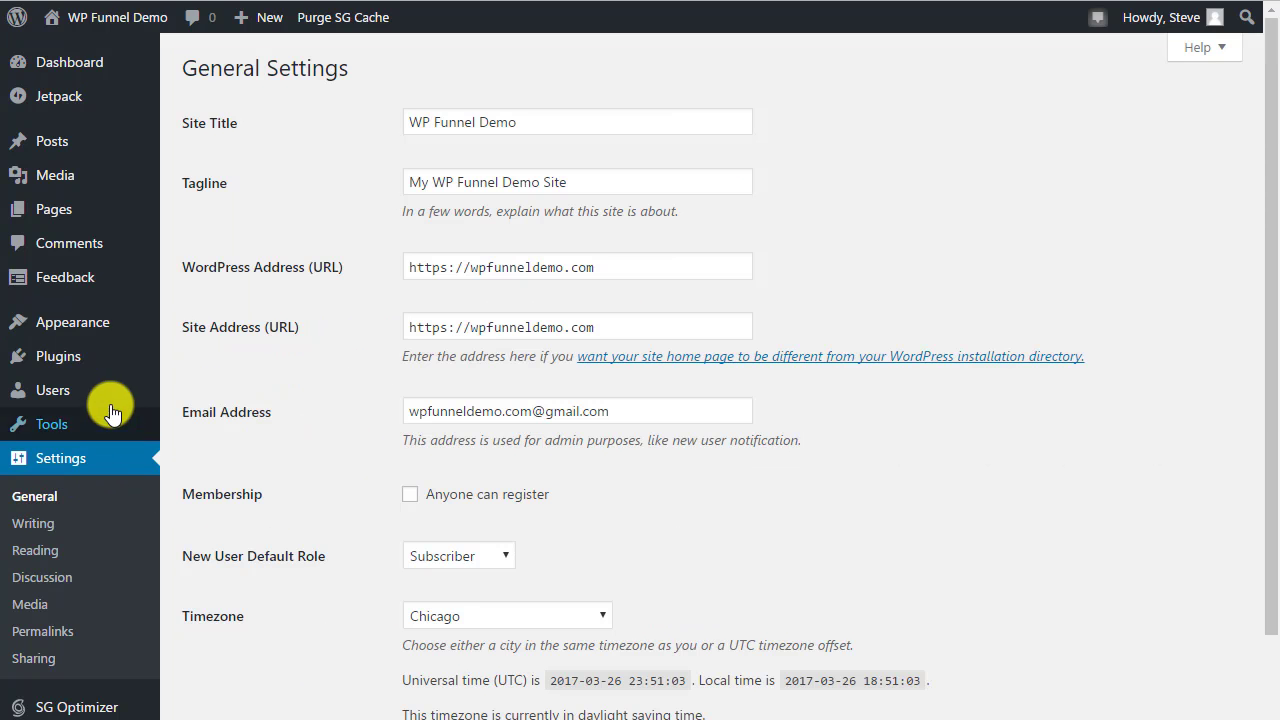
mouse_move(101, 397)
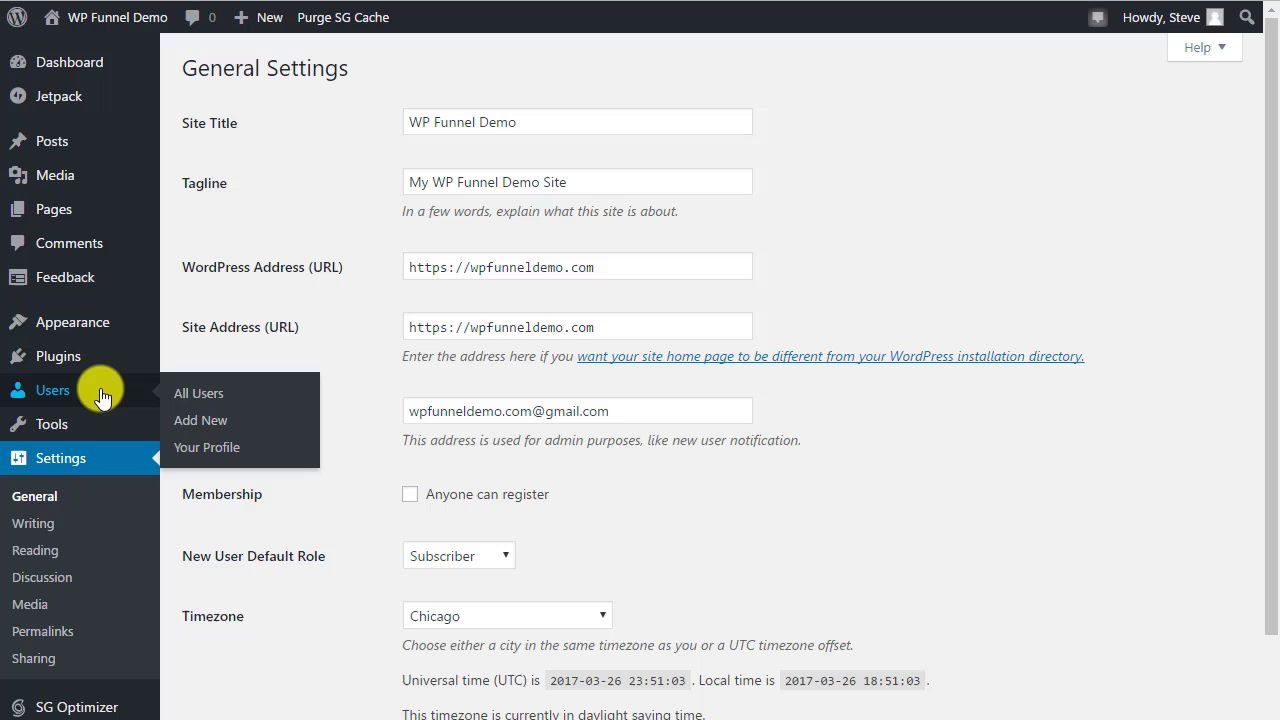
left_click(73, 60)
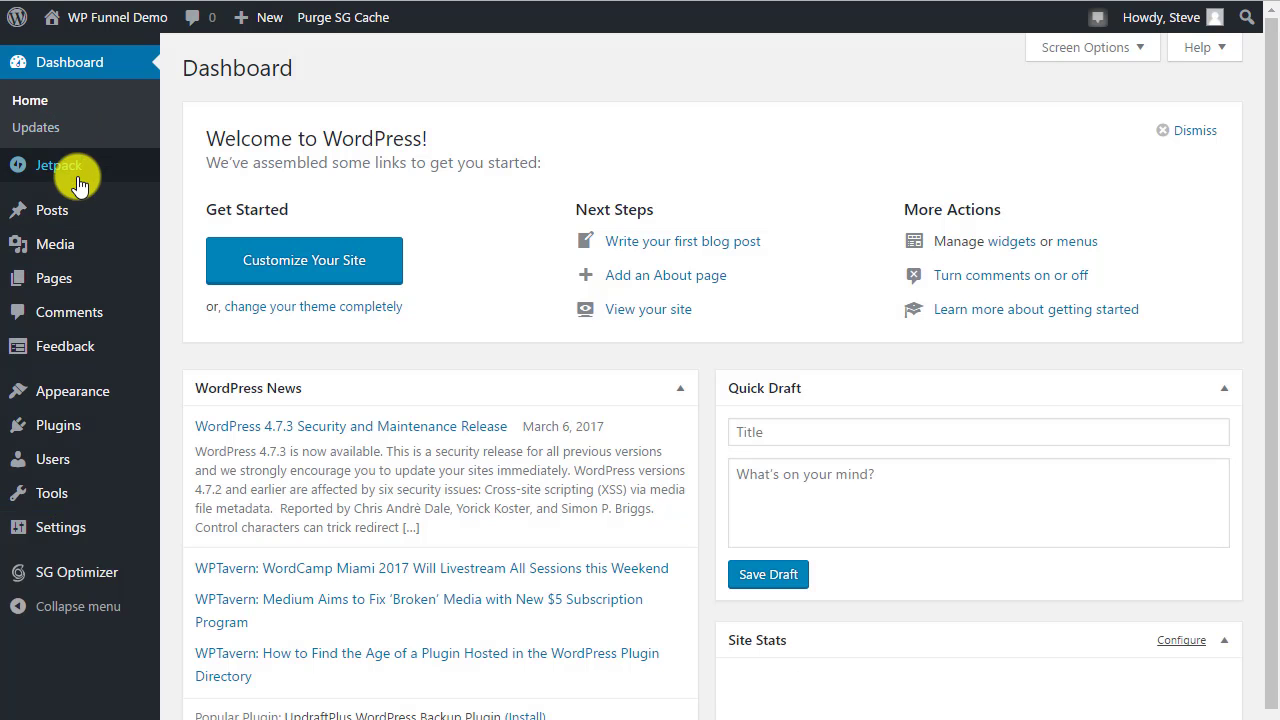
left_click(58, 216)
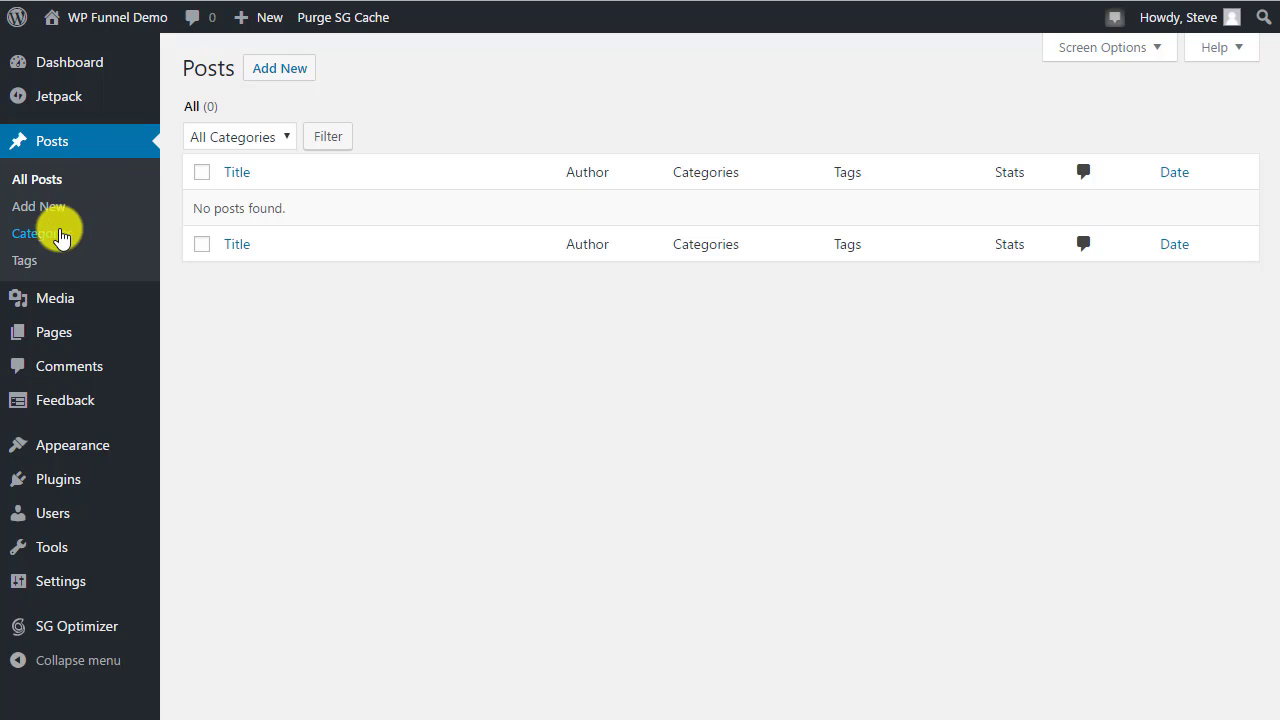
left_click(57, 231)
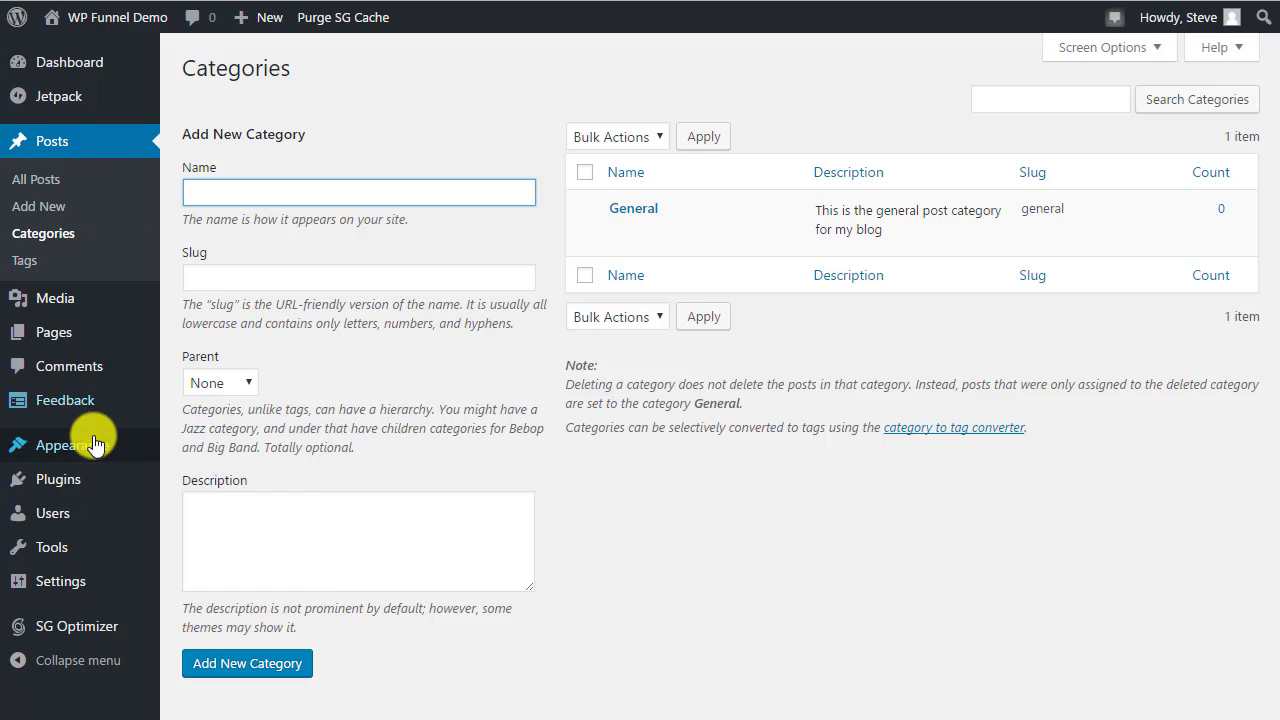
mouse_move(55, 487)
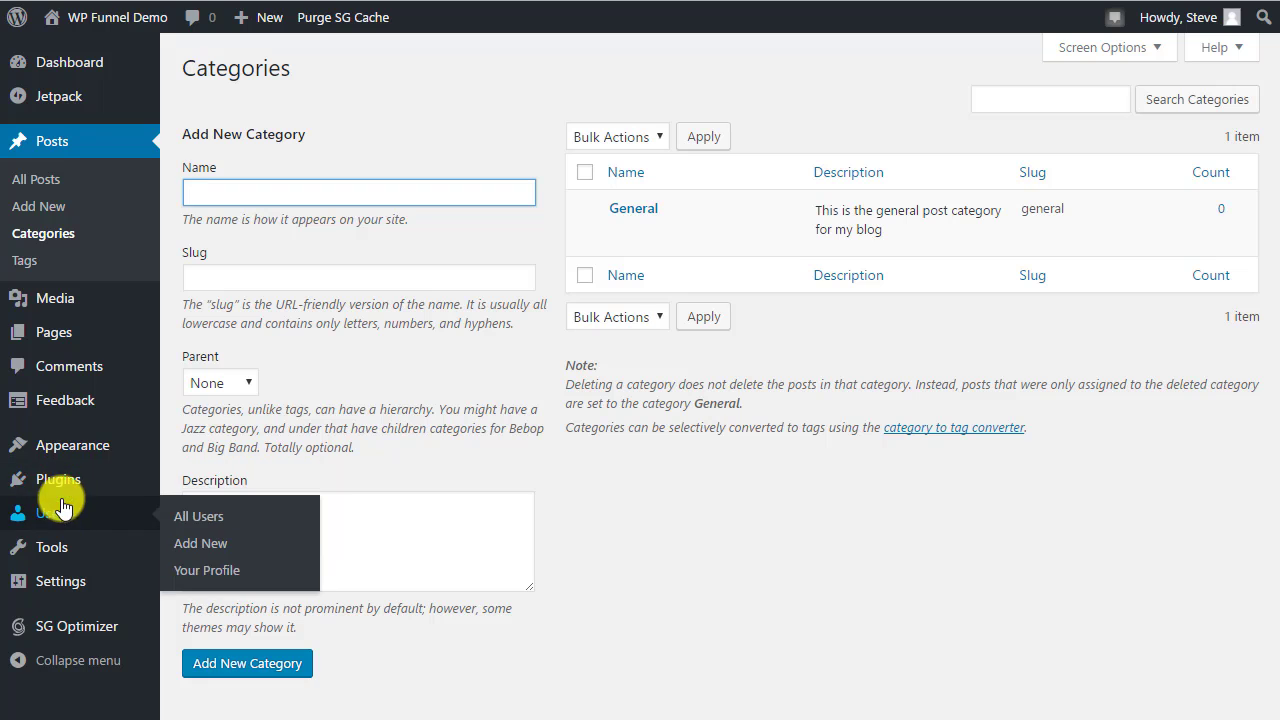
mouse_move(65, 583)
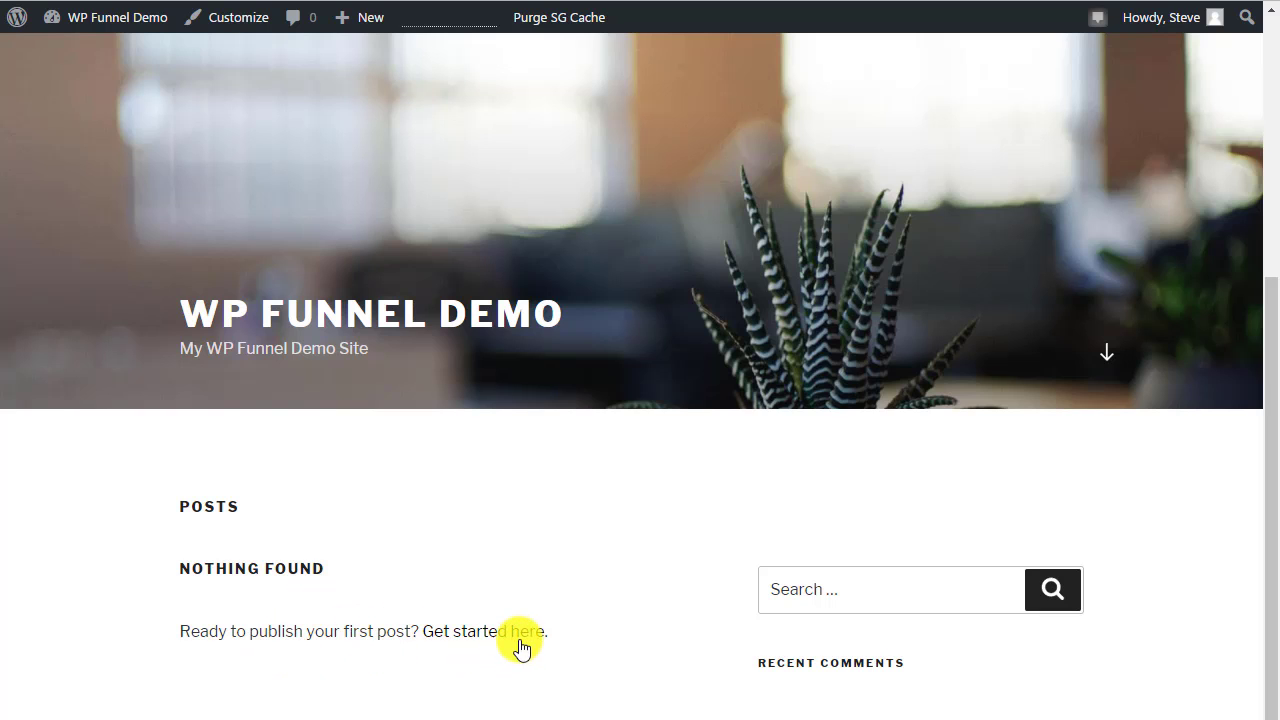
Look over the live site's front page from header to sidebar widgets, and return to the admin permalink settings
scroll(530, 448, "down", 4)
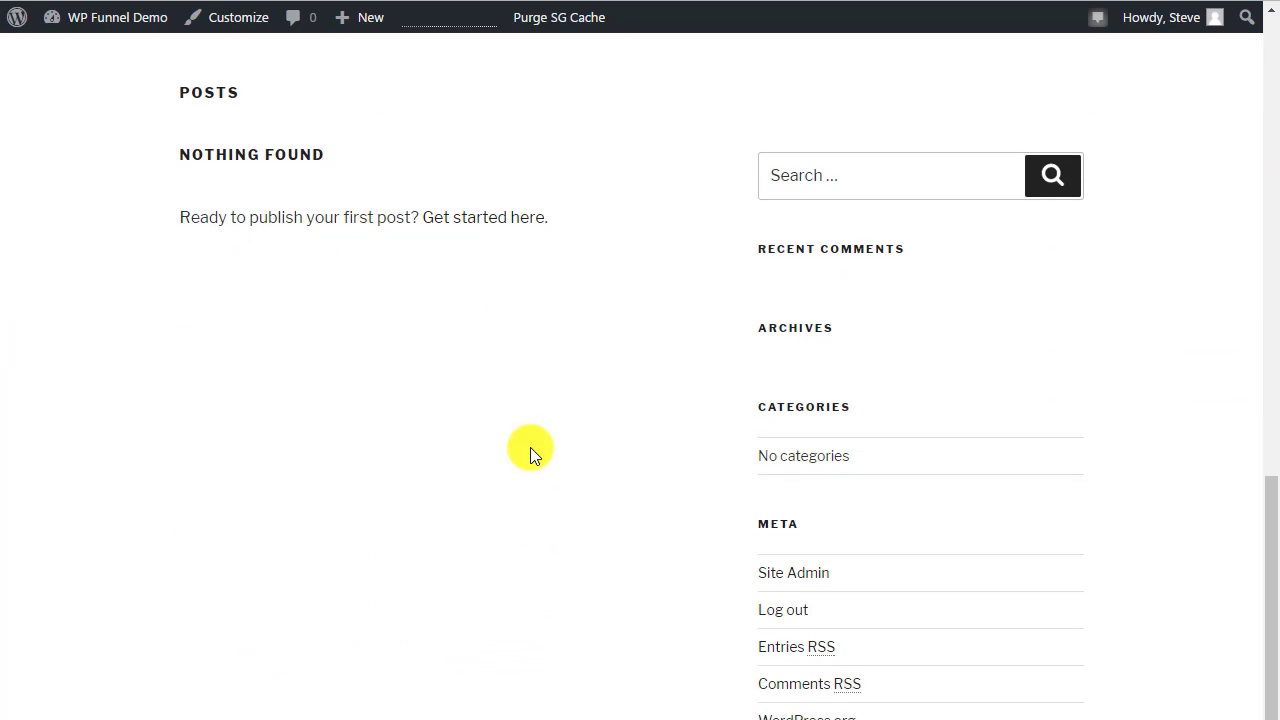
scroll(530, 447, "up", 8)
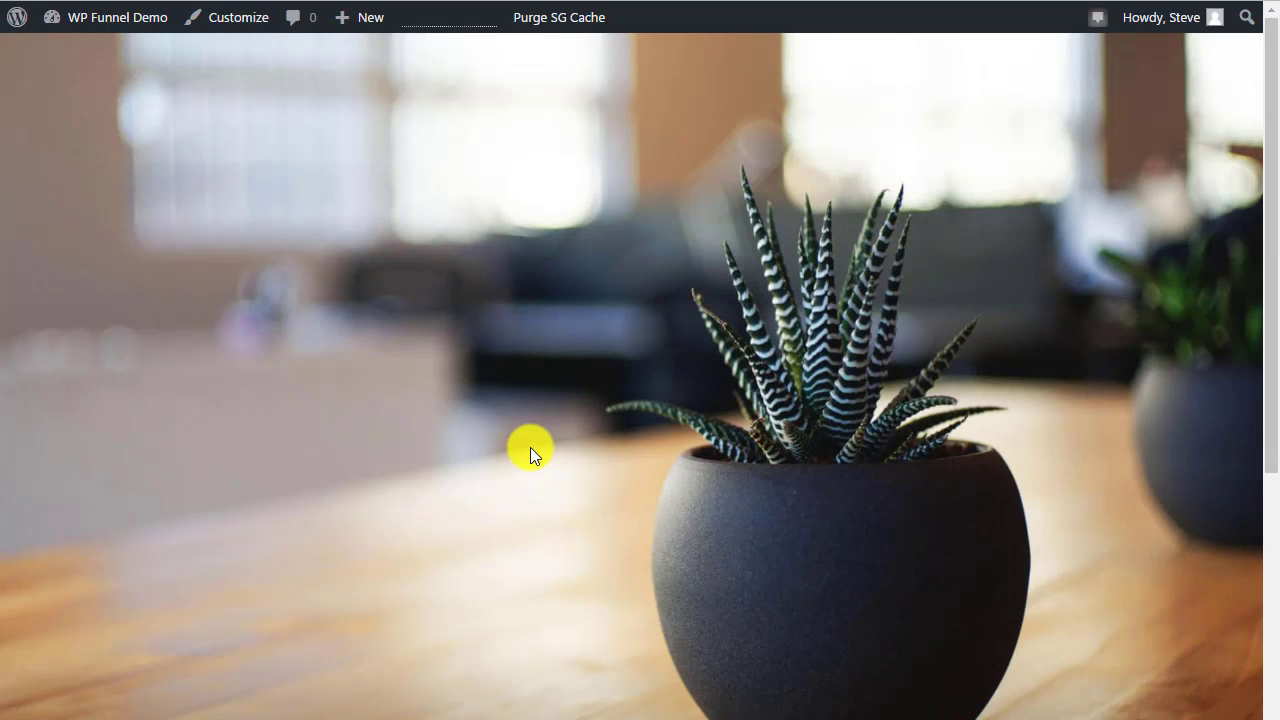
left_click(400, 3)
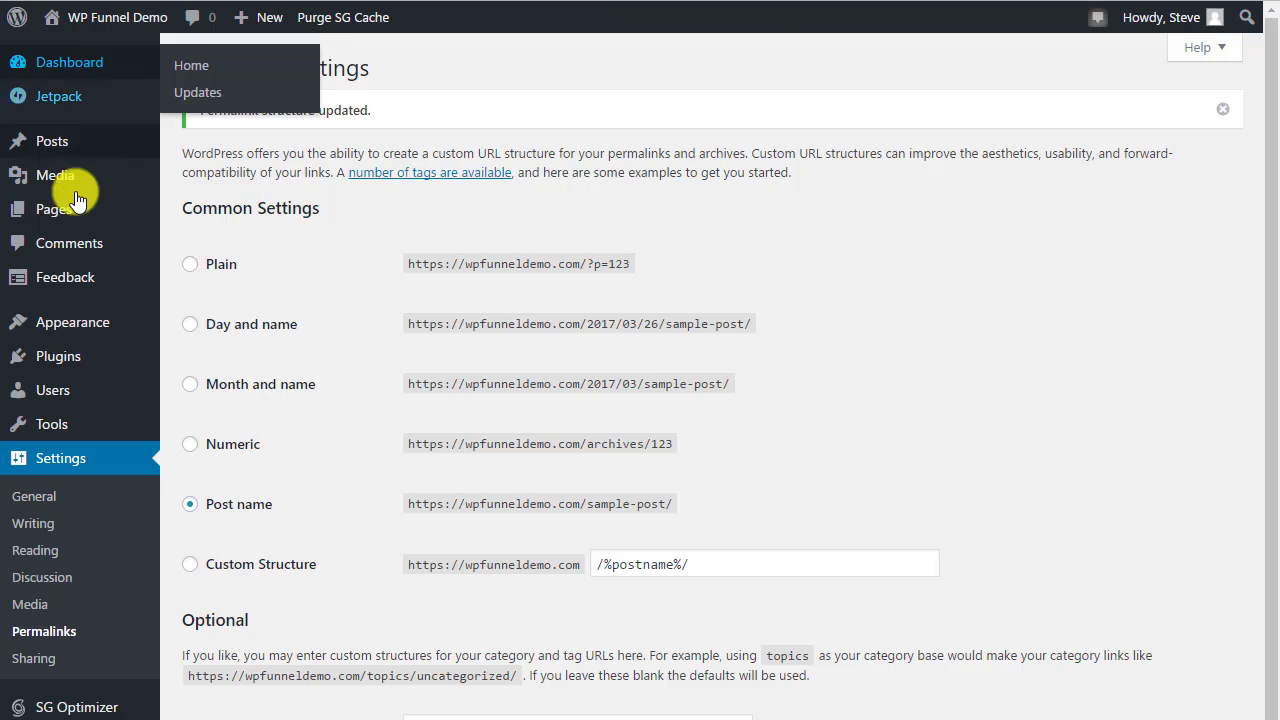